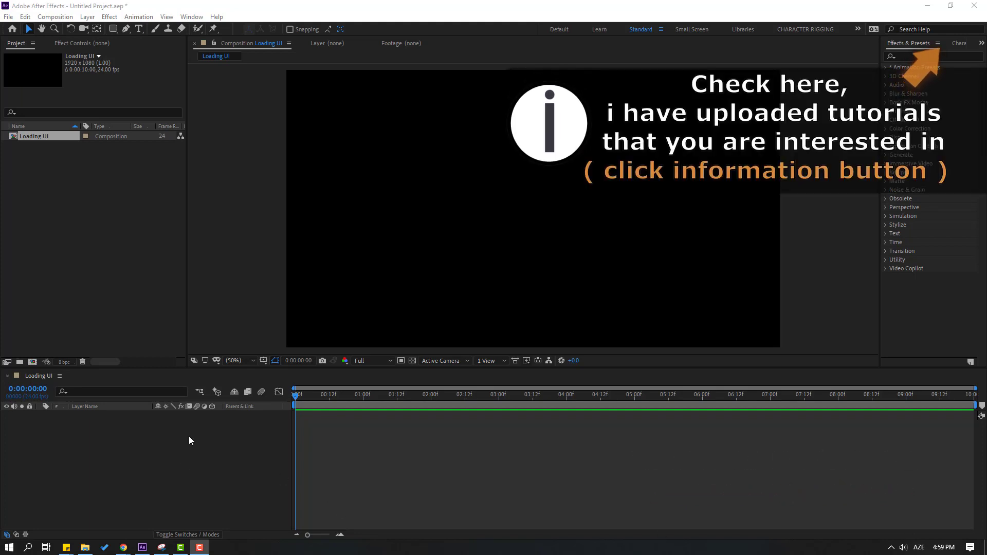
# Step: Create a new solid layer named BG from the timeline
pyautogui.rightClick(137, 445)
pyautogui.moveTo(219, 333)
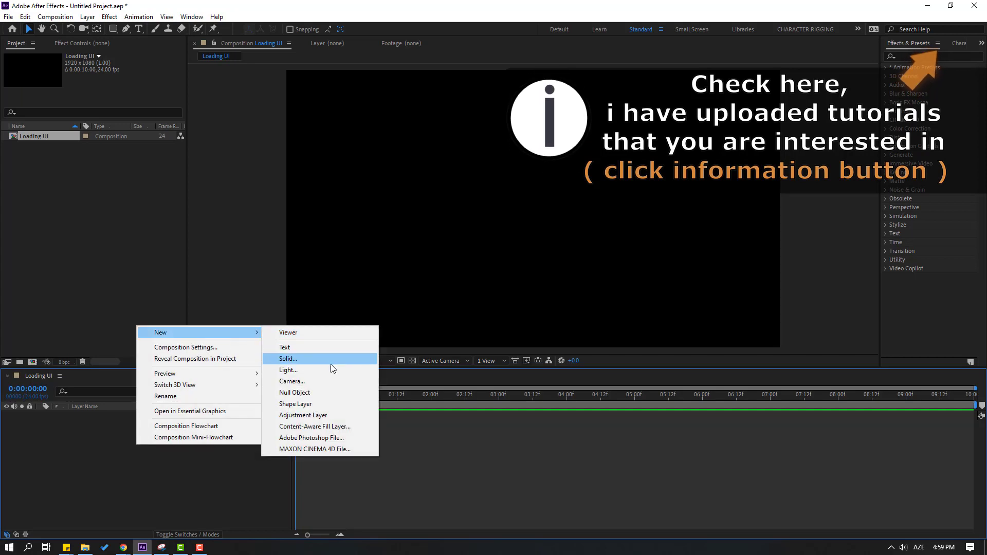
pyautogui.click(323, 364)
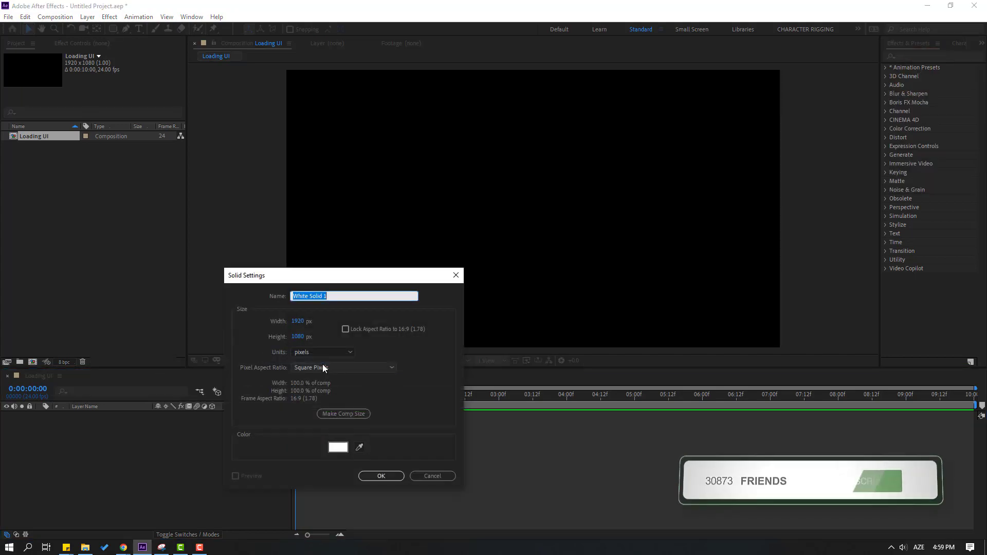
pyautogui.write('BG')
pyautogui.click(391, 473)
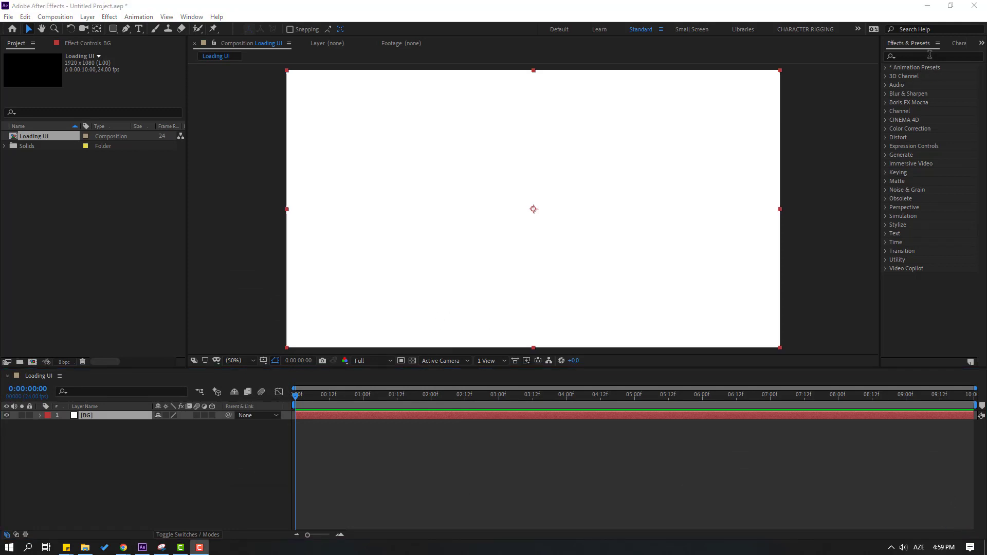
# Step: Apply a Fill effect to BG with light blue DFF6FF sampled from the mockup, then lock the layer
pyautogui.click(928, 57)
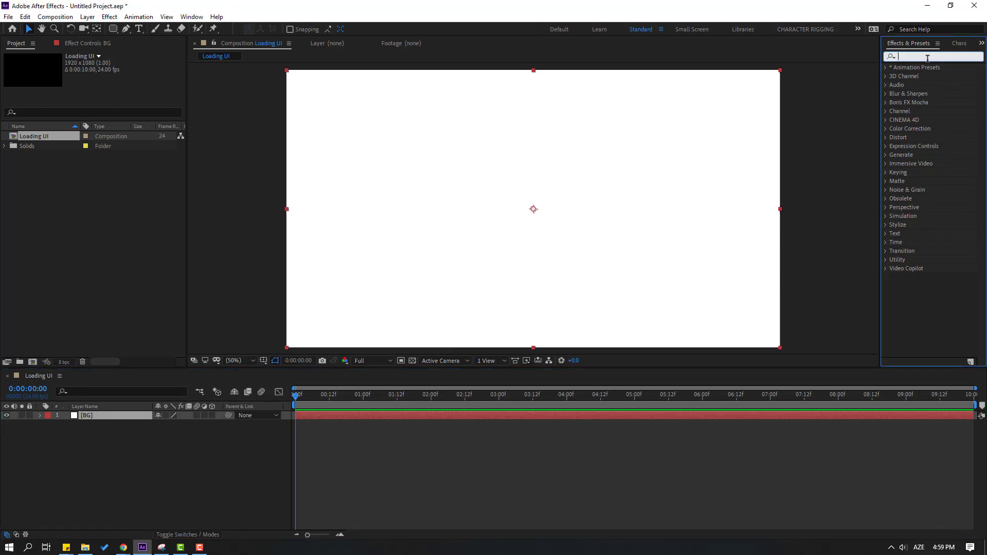
pyautogui.write('fill')
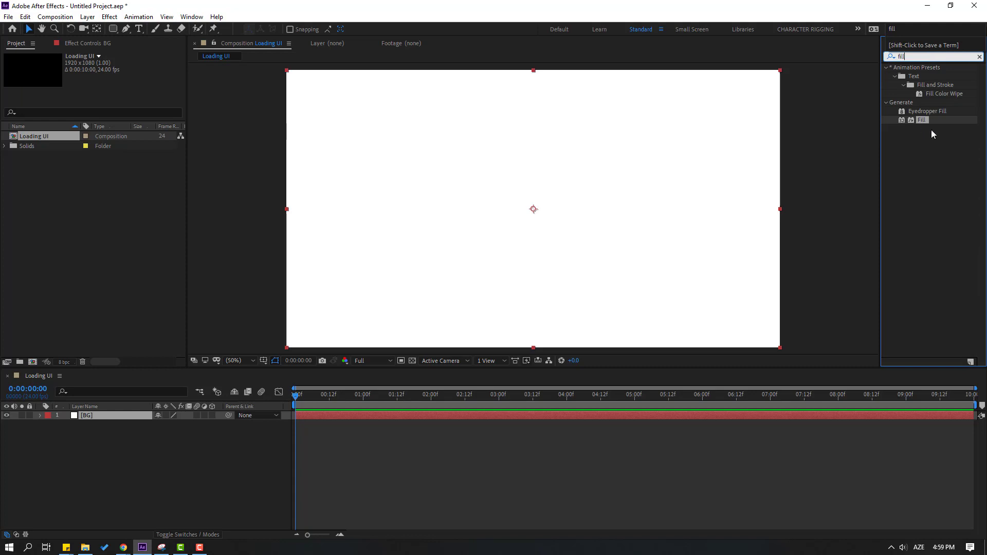
pyautogui.moveTo(922, 120); pyautogui.dragTo(91, 416)
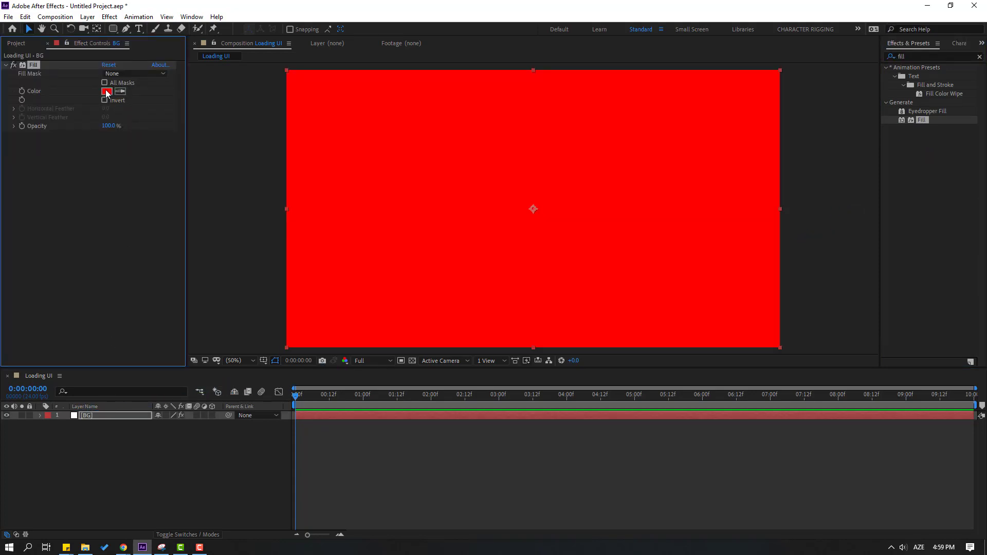
pyautogui.click(107, 92)
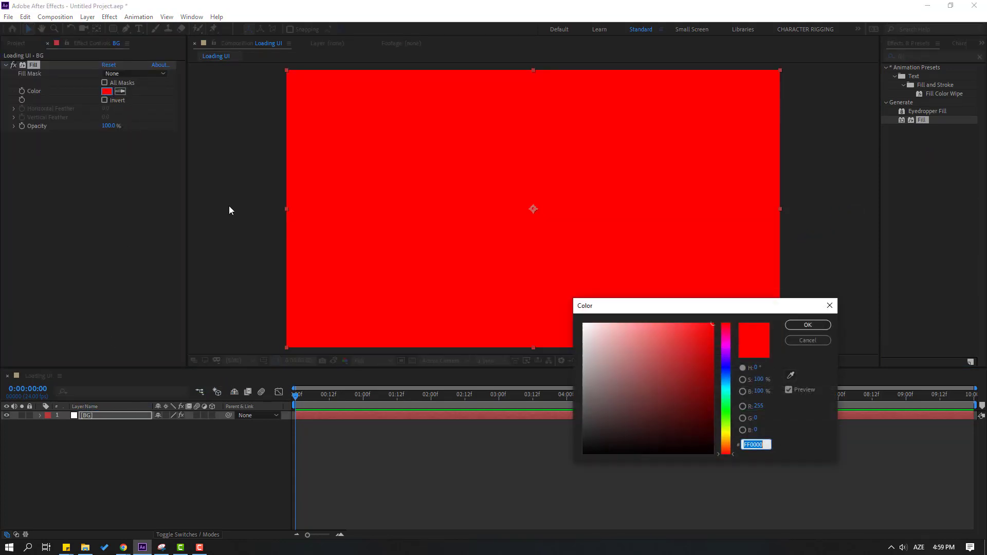
pyautogui.click(791, 375)
pyautogui.hotkey('alt', 'Tab')
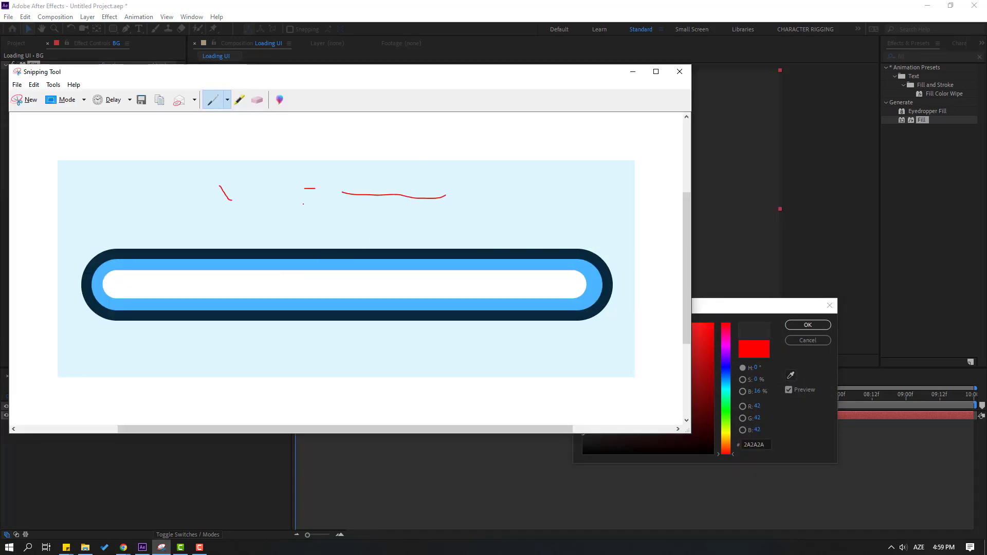
pyautogui.moveTo(420, 77); pyautogui.dragTo(986, 78)
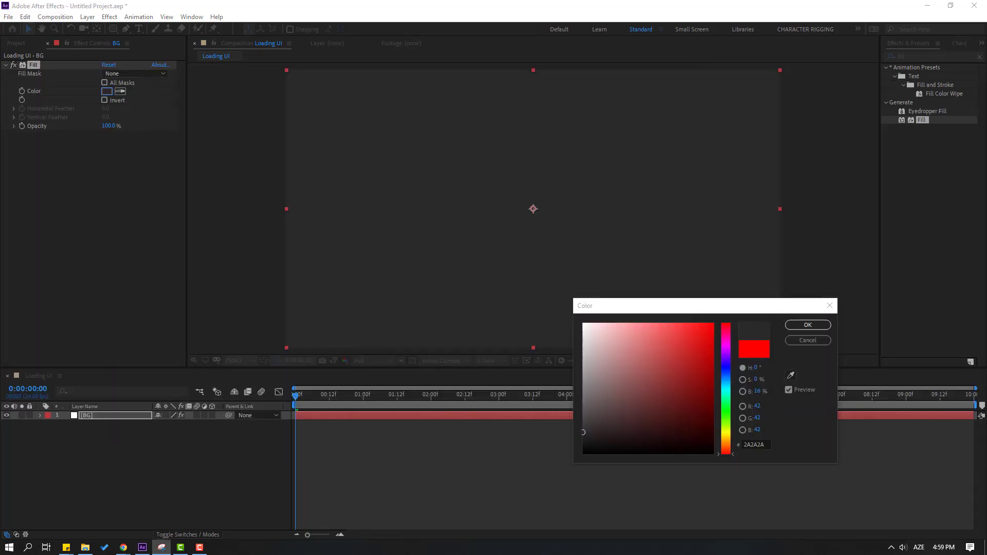
pyautogui.click(791, 376)
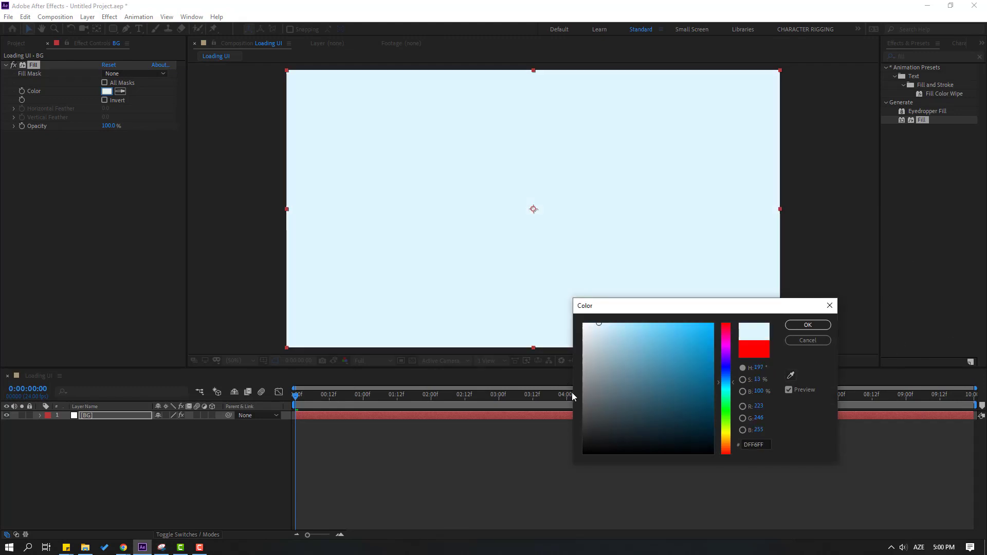
pyautogui.click(805, 325)
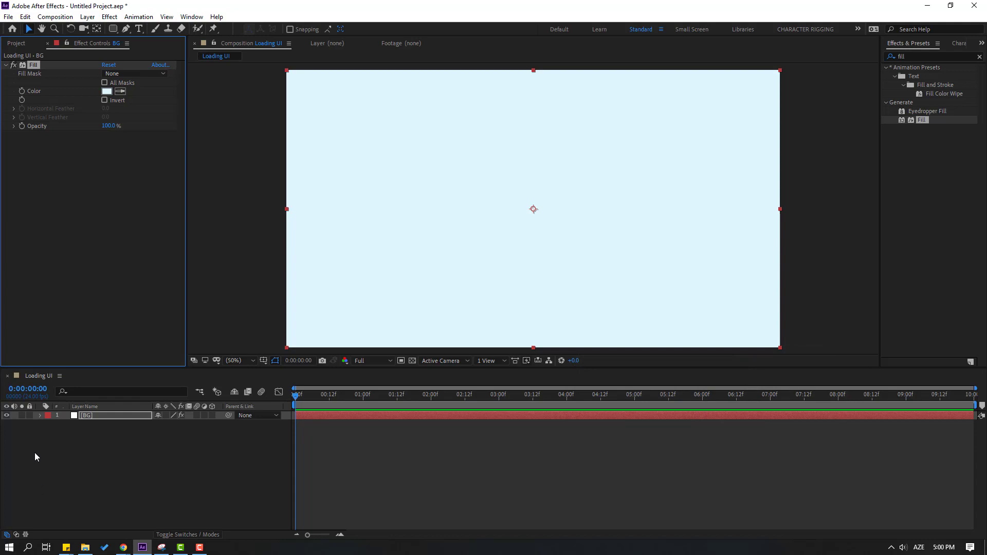
pyautogui.click(31, 416)
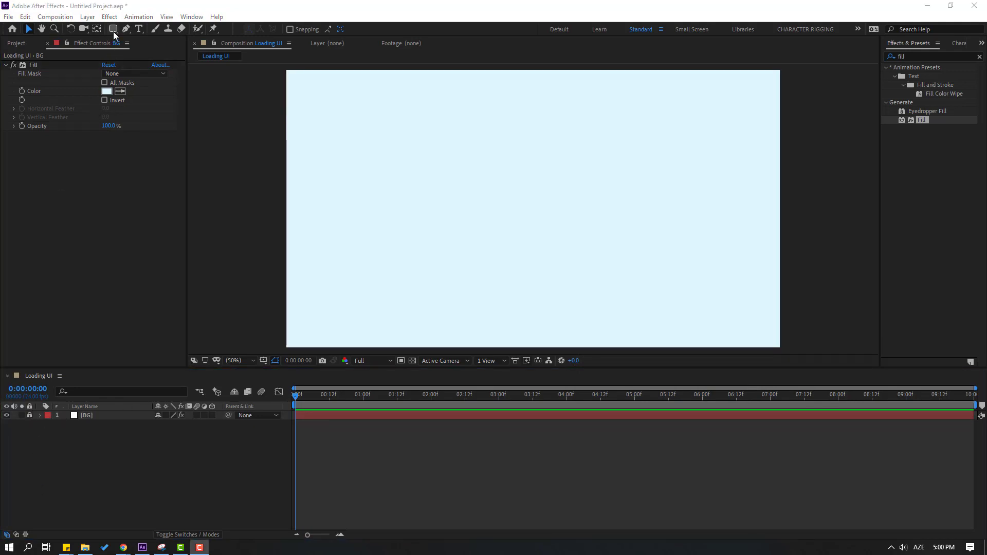
# Step: Draw a rounded-rectangle bar across the composition with the Rounded Rectangle Tool
pyautogui.moveTo(113, 32); pyautogui.dragTo(130, 45)
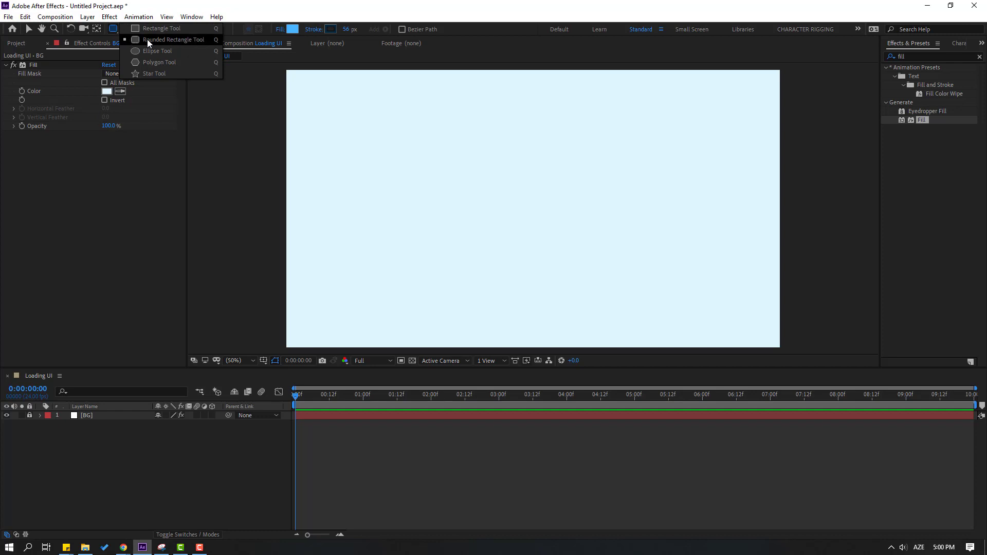
pyautogui.click(181, 38)
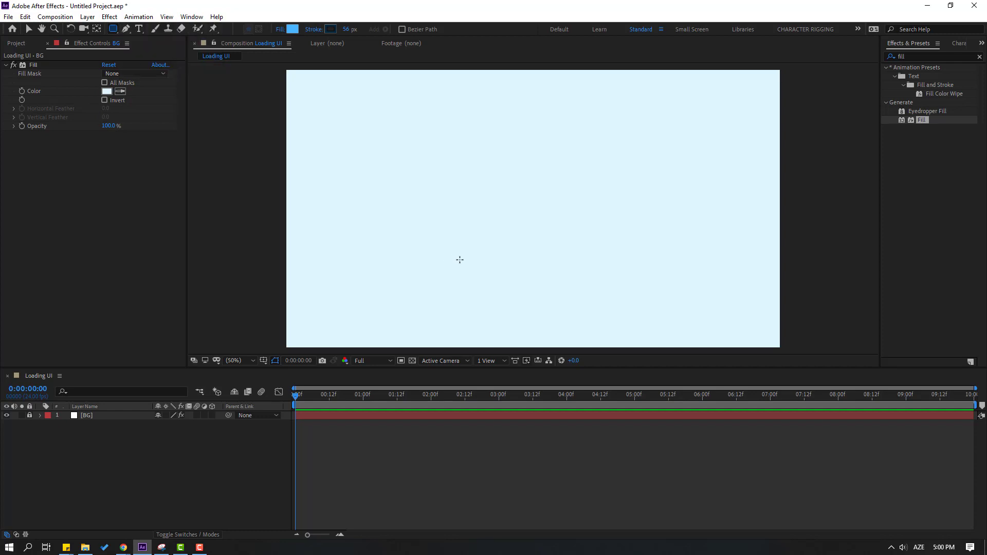
pyautogui.moveTo(360, 175); pyautogui.dragTo(691, 206)
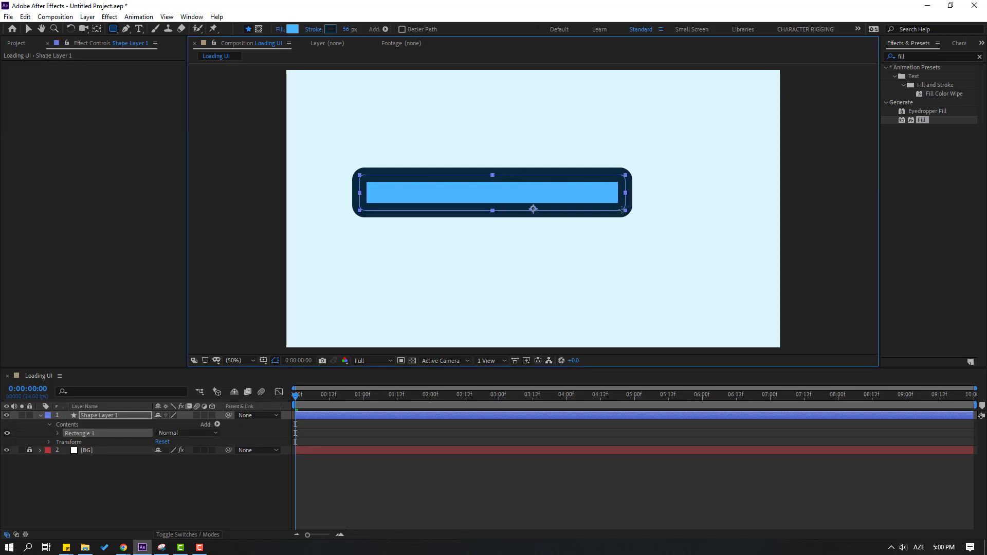
pyautogui.moveTo(690, 206); pyautogui.dragTo(658, 206)
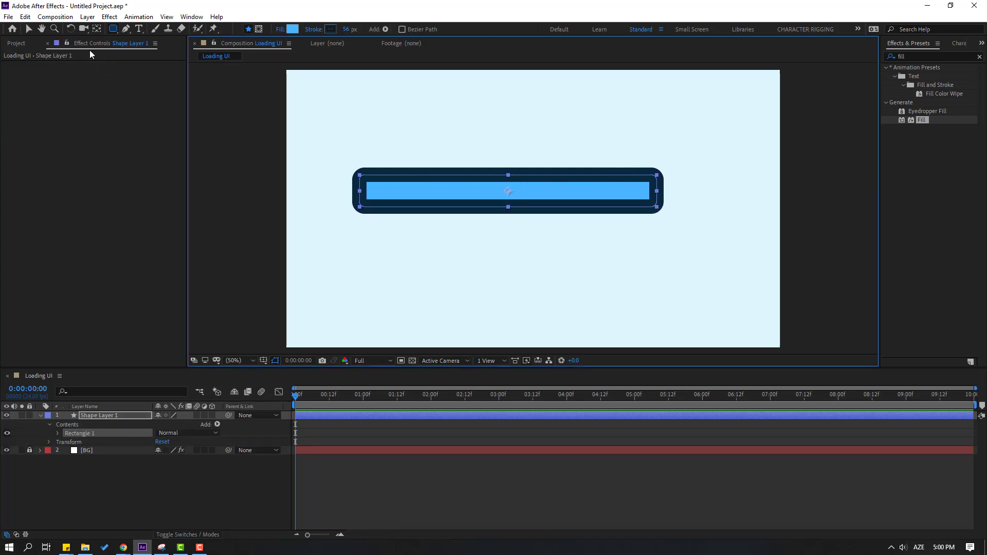
pyautogui.click(29, 29)
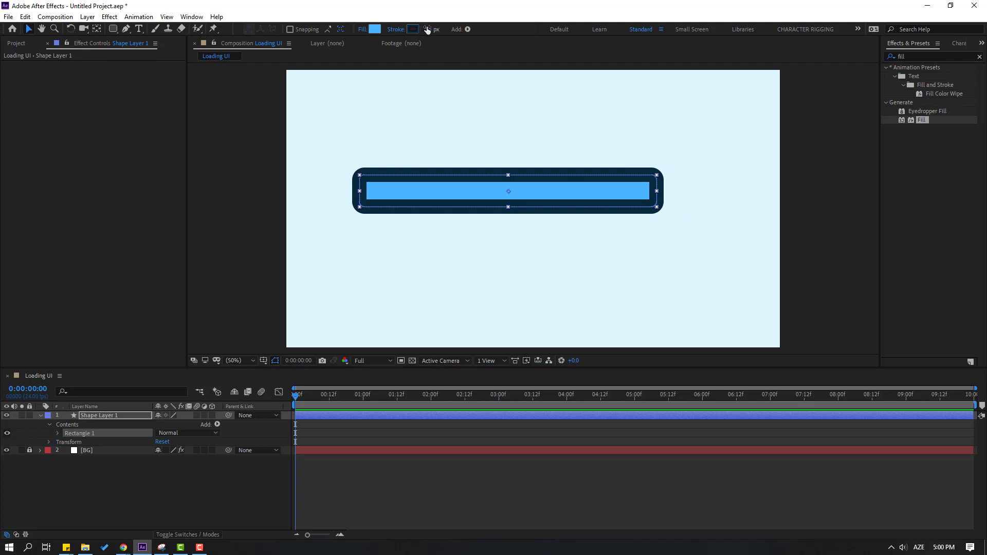
# Step: Set the bar's fill to None so only its outline remains
pyautogui.moveTo(426, 30); pyautogui.dragTo(368, 94)
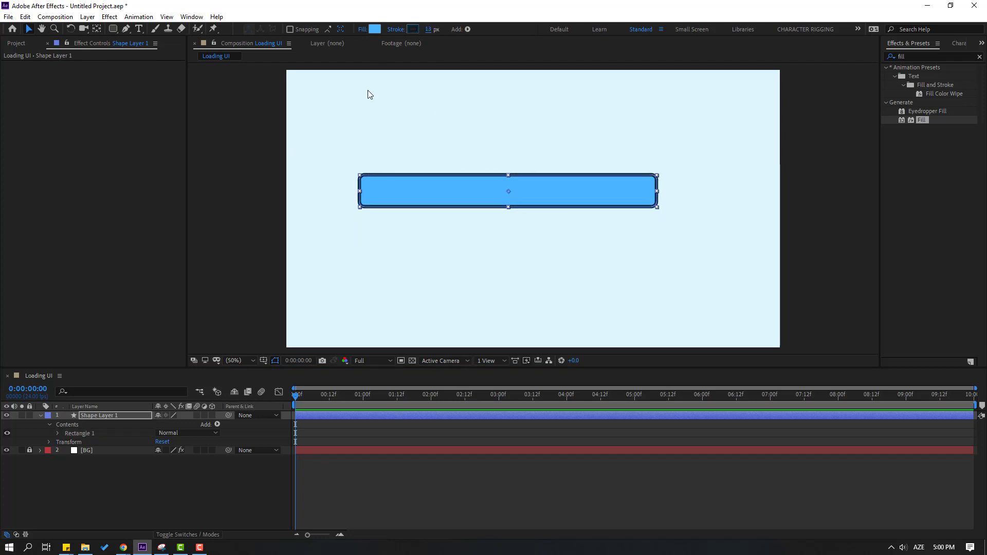
pyautogui.click(362, 30)
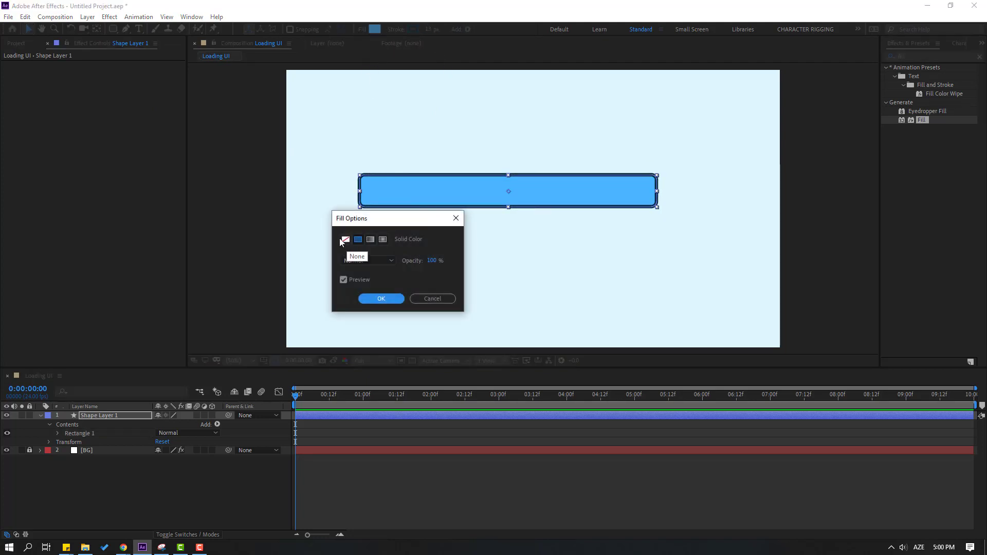
pyautogui.click(346, 240)
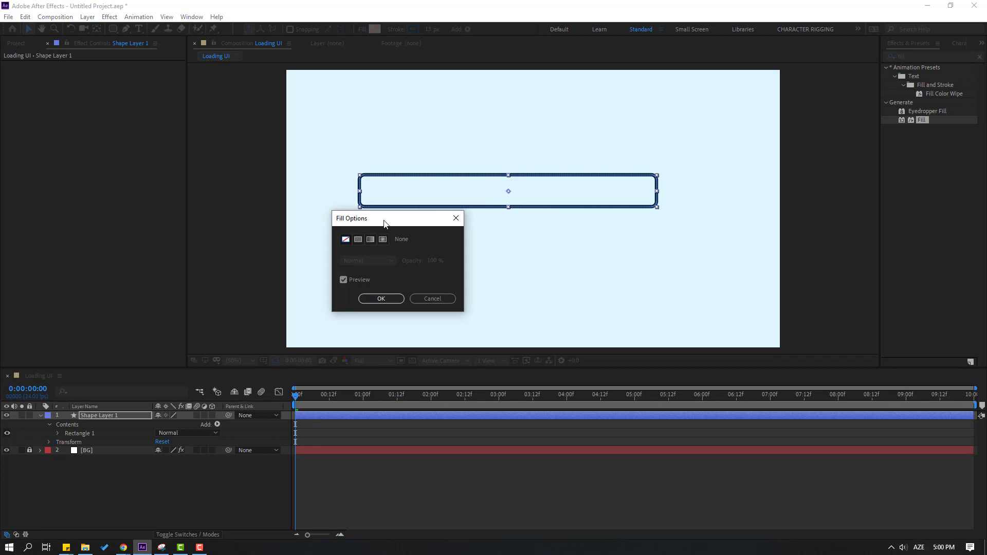
pyautogui.click(381, 298)
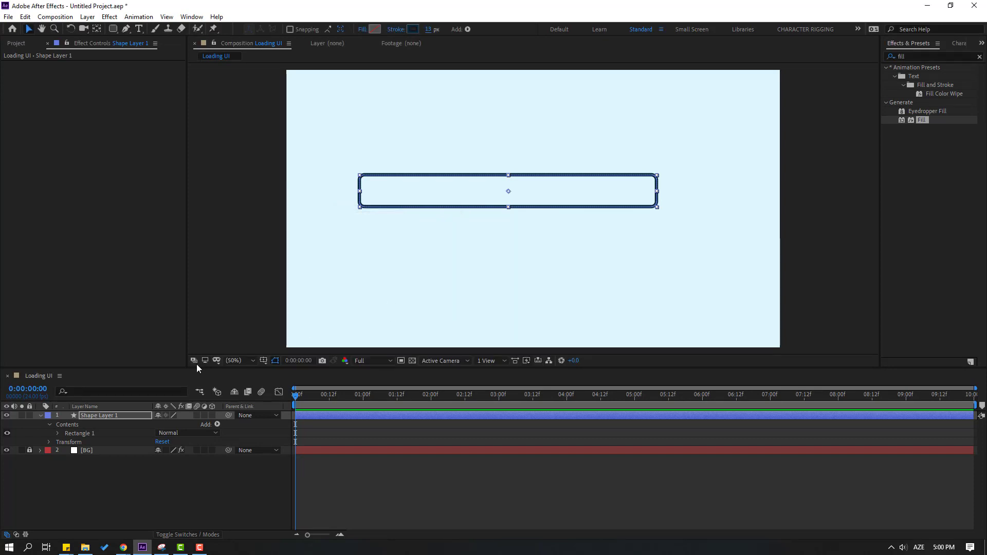
# Step: Set the Rectangle Path Roundness to 100 for pill-shaped ends
pyautogui.click(57, 433)
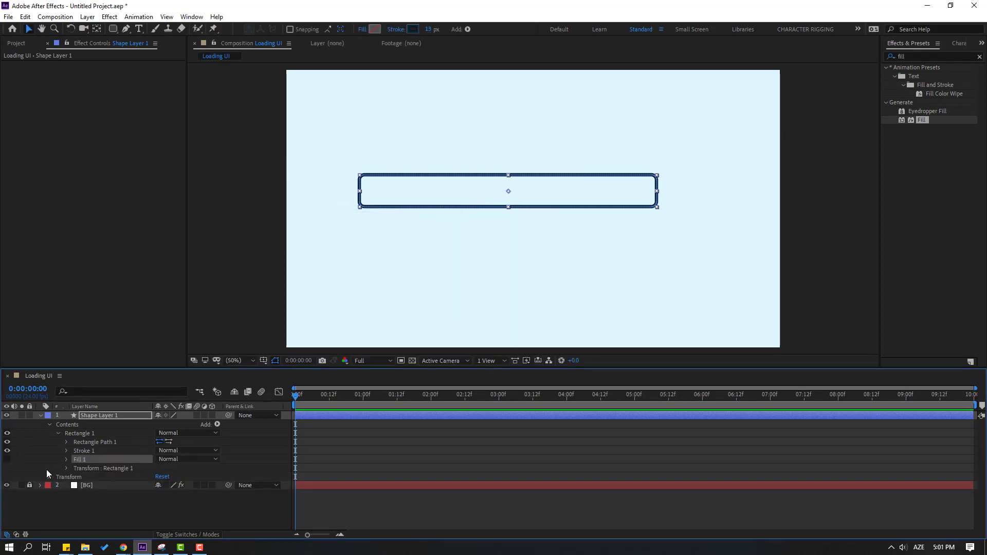
pyautogui.click(65, 443)
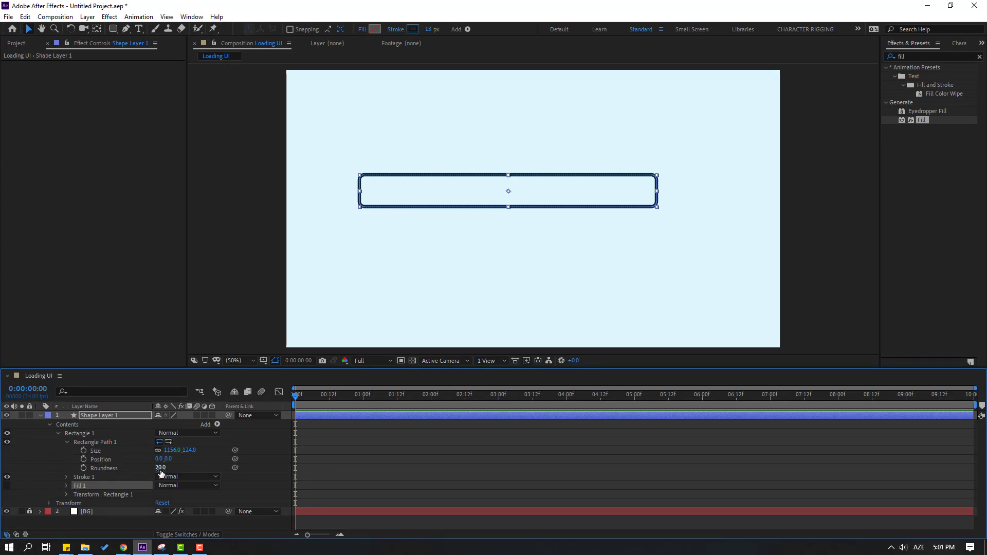
pyautogui.moveTo(160, 468); pyautogui.dragTo(201, 467)
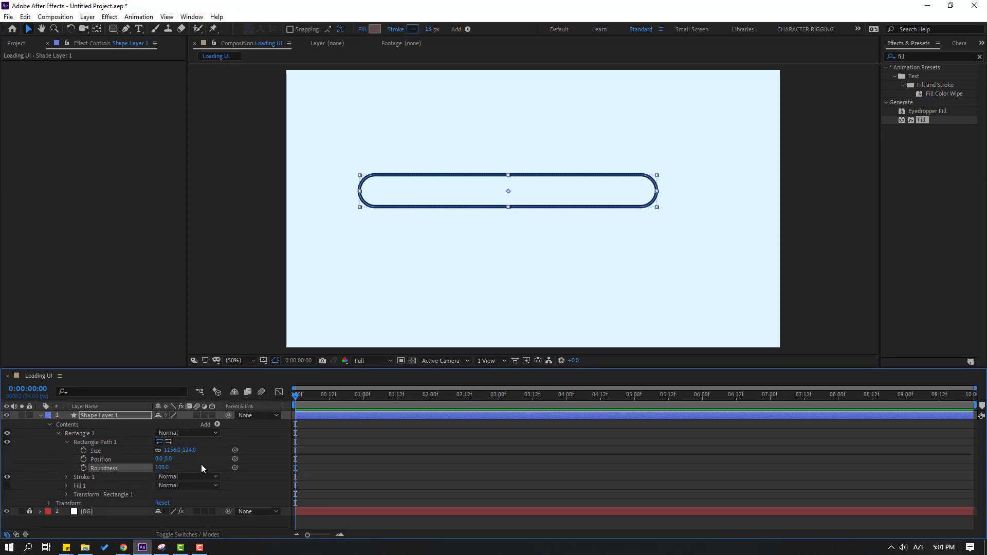
pyautogui.click(163, 468)
pyautogui.write('00')
pyautogui.press('Return')
# Step: Set the outline stroke to 20 px and move the bar down and right into place
pyautogui.click(431, 29)
pyautogui.write('20')
pyautogui.press('Return')
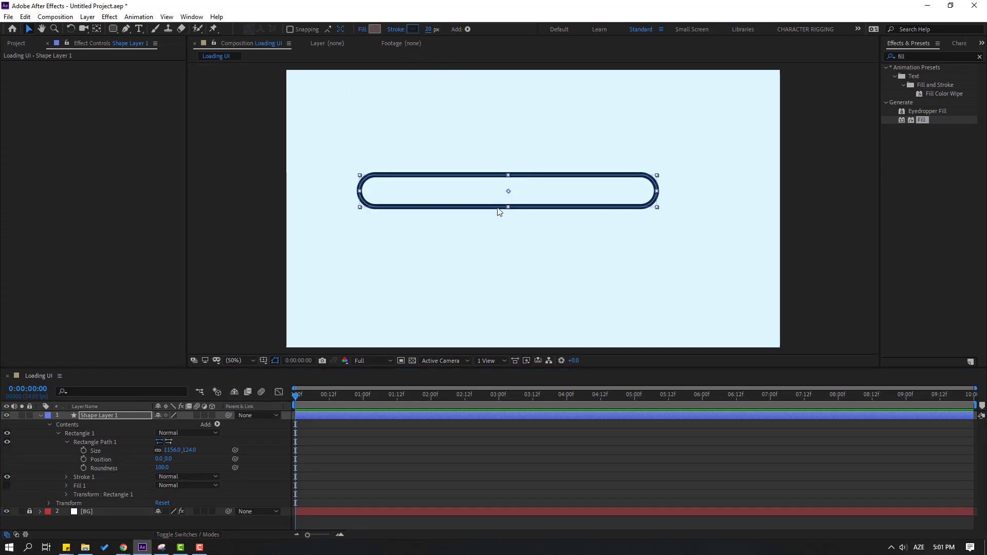
pyautogui.moveTo(475, 182); pyautogui.dragTo(497, 206)
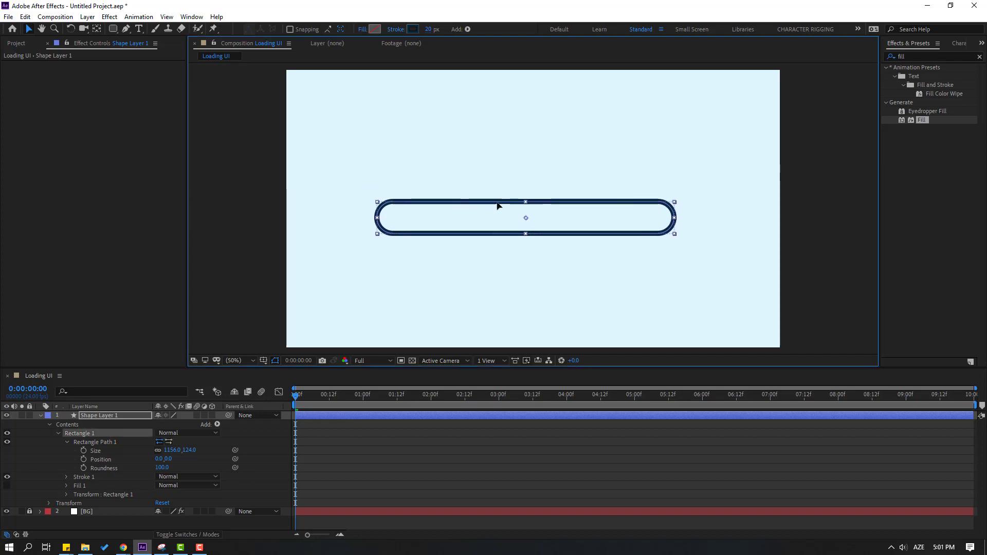
# Step: Rename the shape layer to 'line'
pyautogui.click(96, 417)
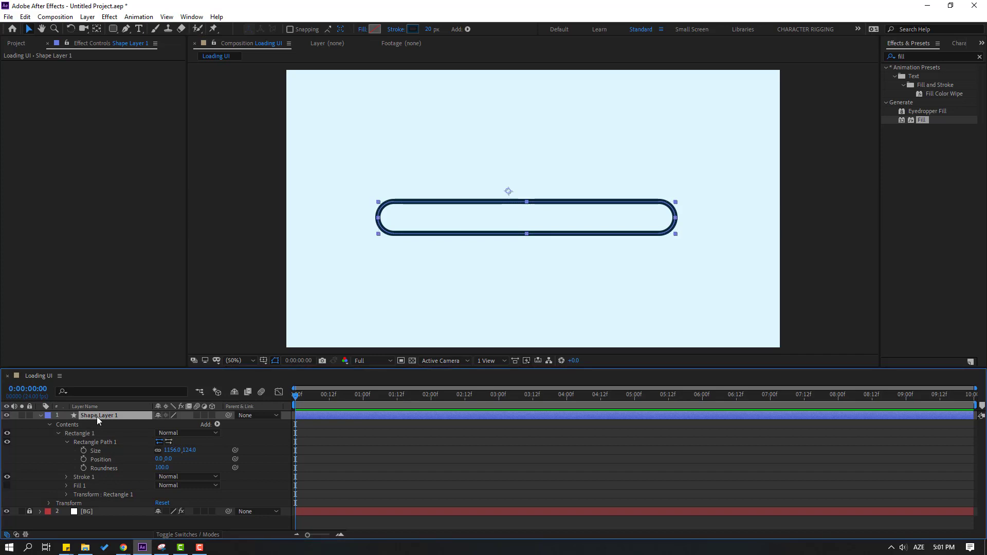
pyautogui.press('Return')
pyautogui.write('line')
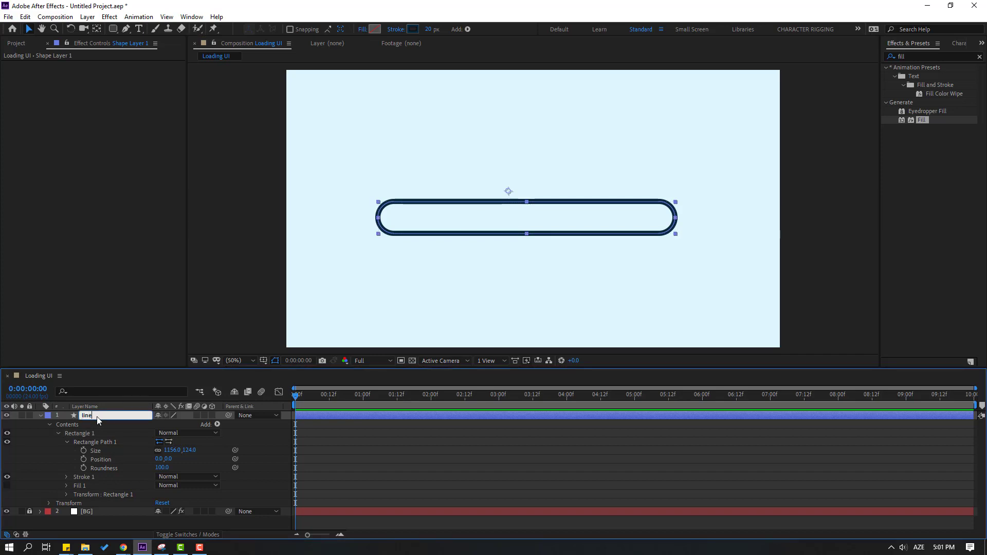
pyautogui.press('Return')
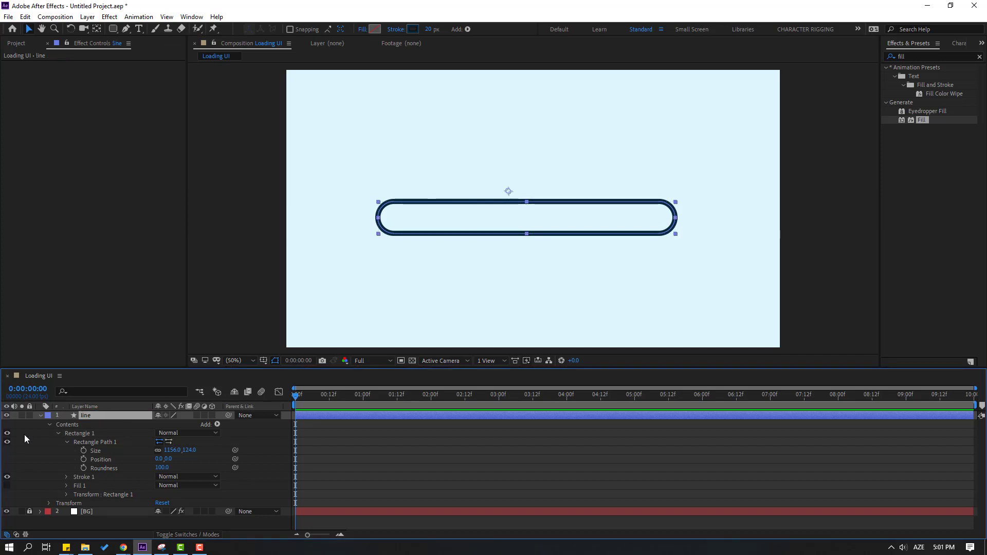
pyautogui.click(41, 417)
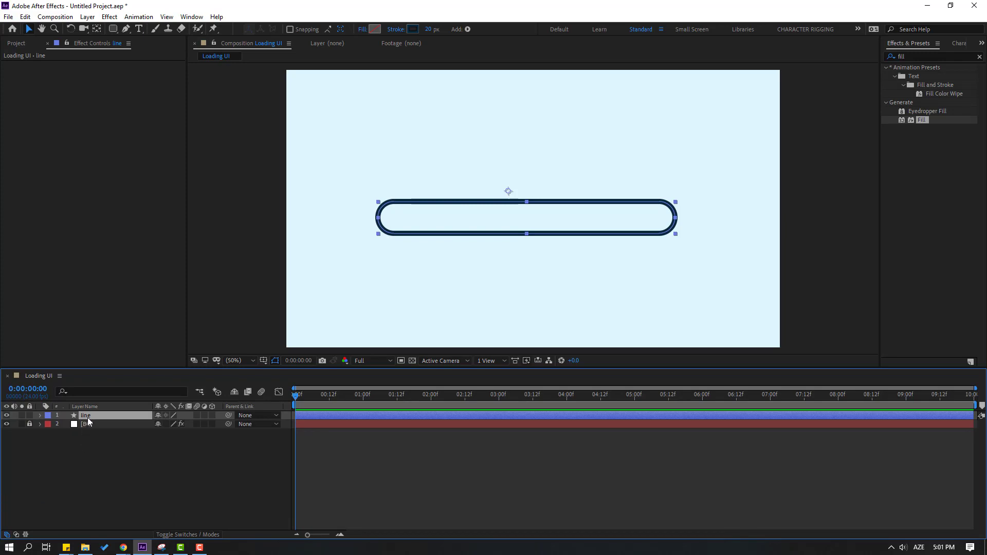
# Step: Duplicate the line layer, rename the copy bg_color, and place it beneath line
pyautogui.hotkey('ctrl', 'd')
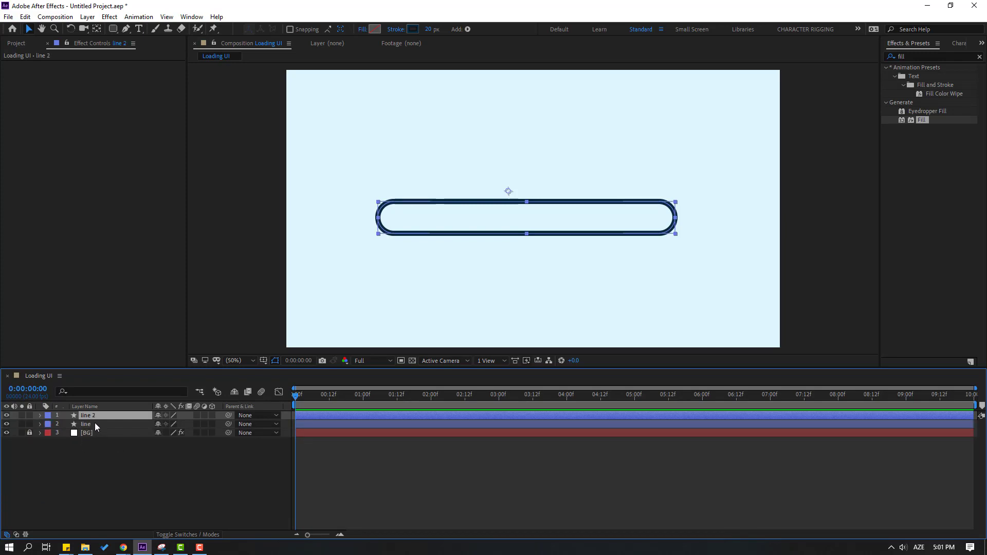
pyautogui.press('Return')
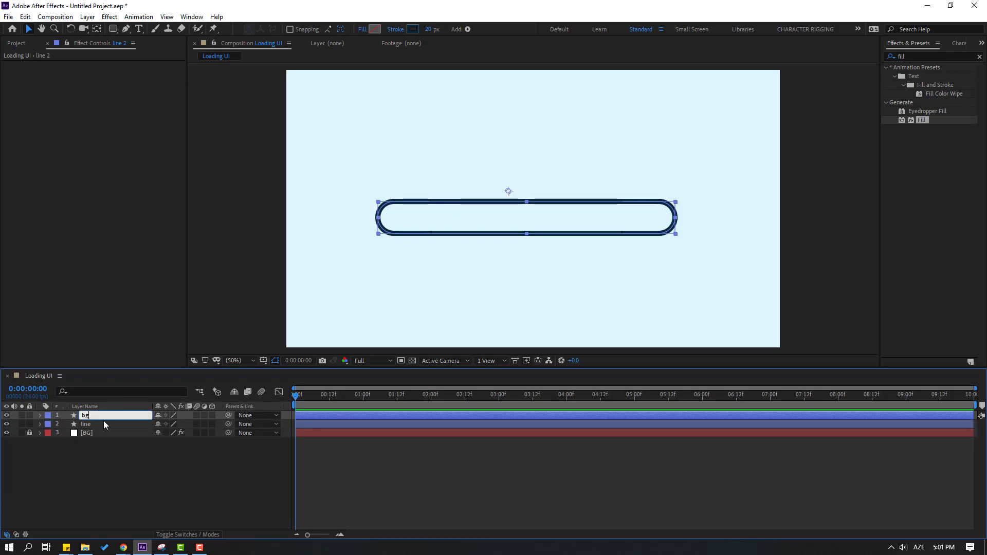
pyautogui.write('_color')
pyautogui.press('Return')
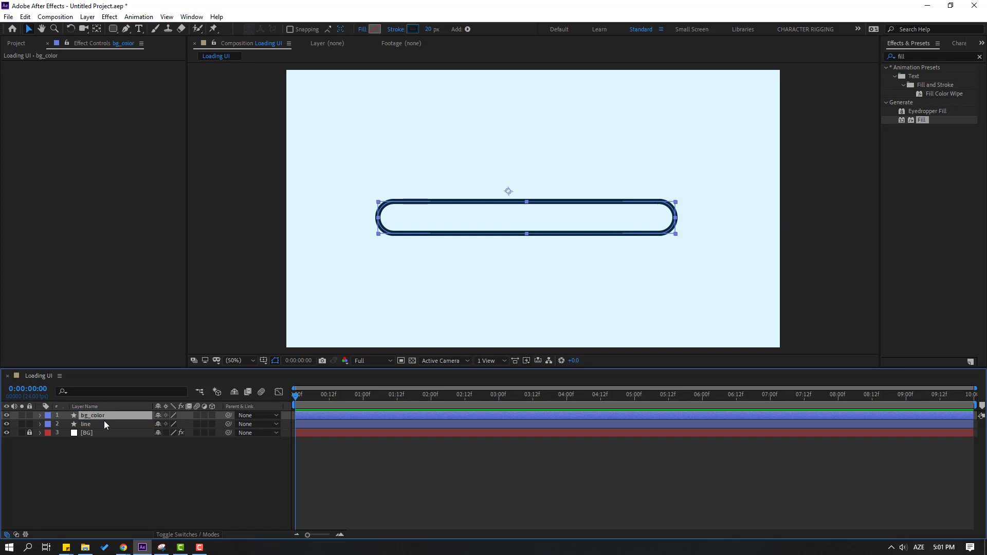
pyautogui.moveTo(105, 416); pyautogui.dragTo(111, 427)
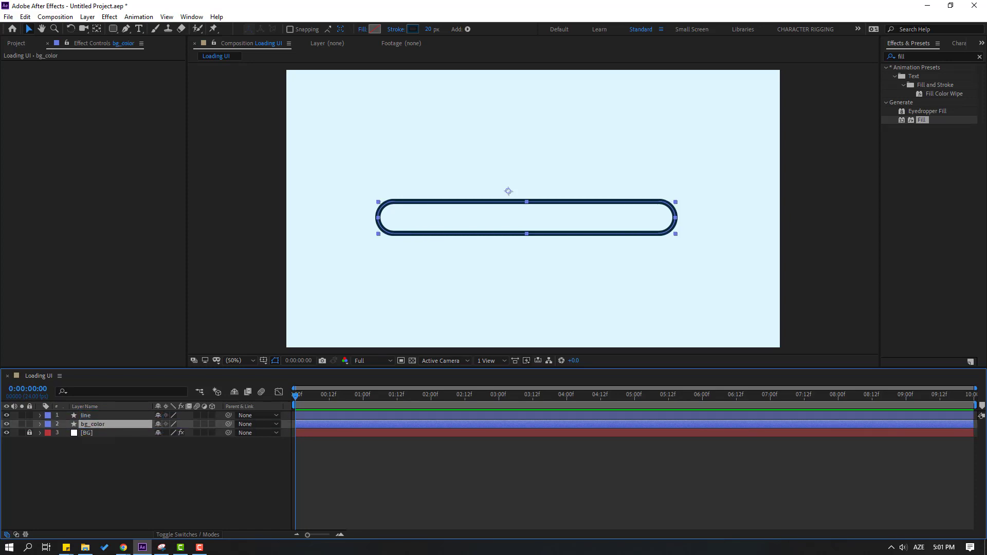
pyautogui.press('F10')
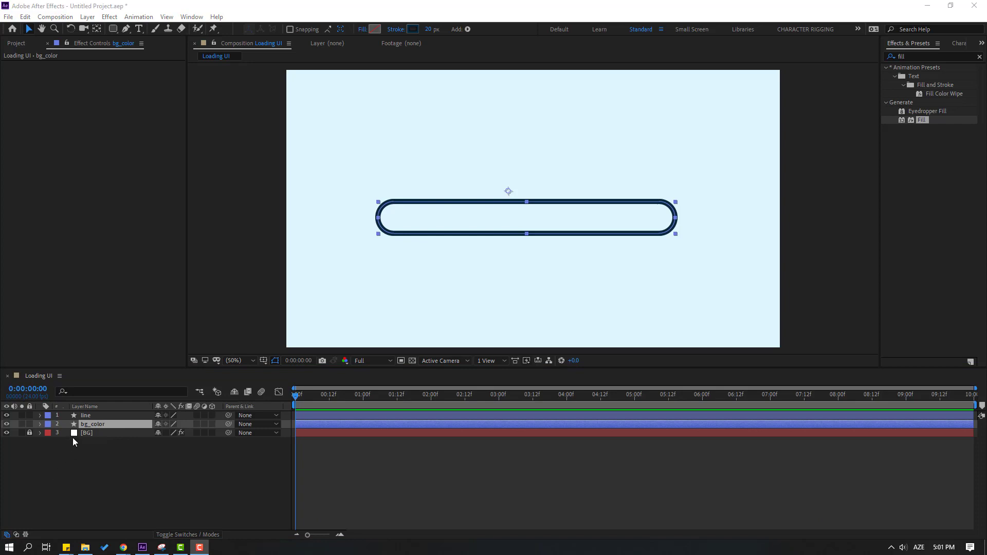
# Step: Give bg_color a 0 px stroke and a #48B5FF blue fill
pyautogui.click(427, 30)
pyautogui.write('0')
pyautogui.press('Return')
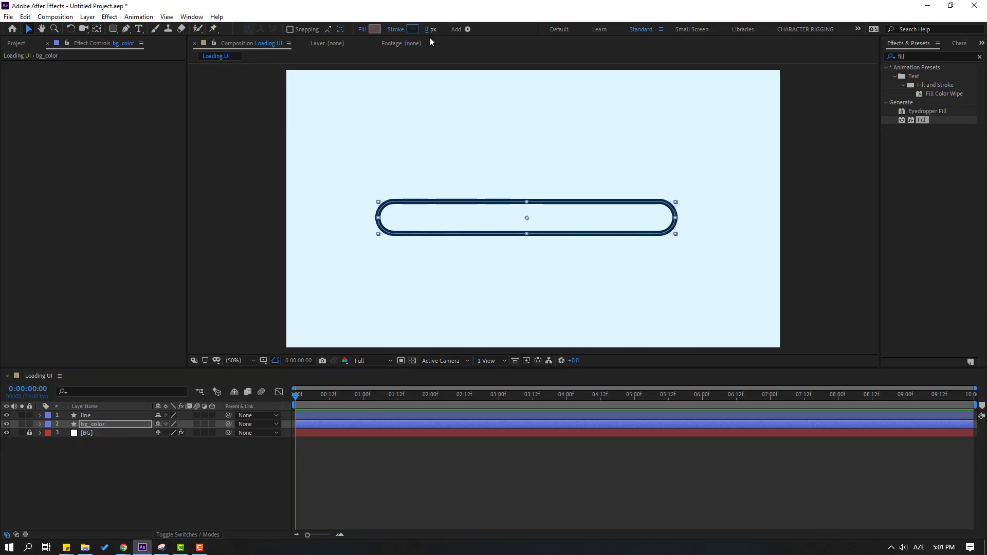
pyautogui.click(375, 30)
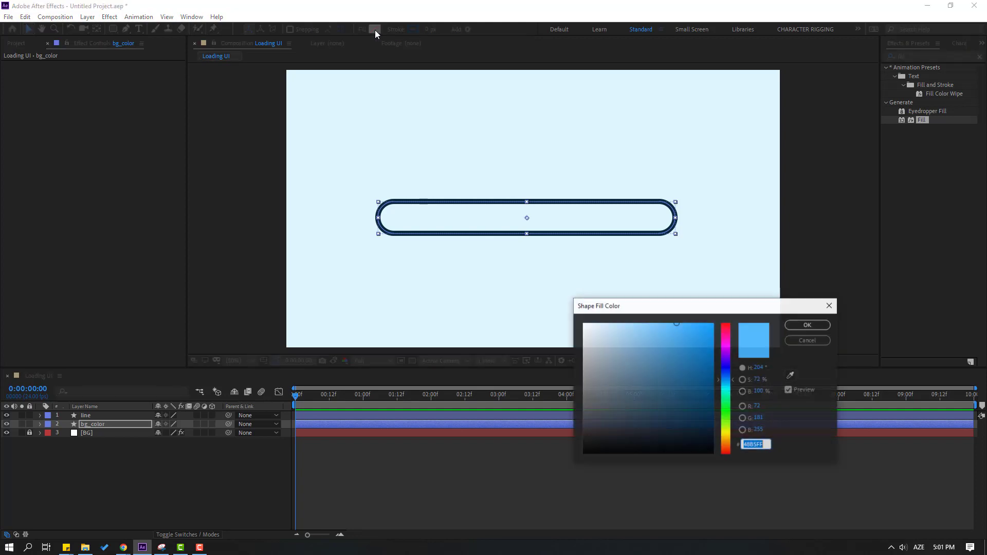
pyautogui.click(789, 390)
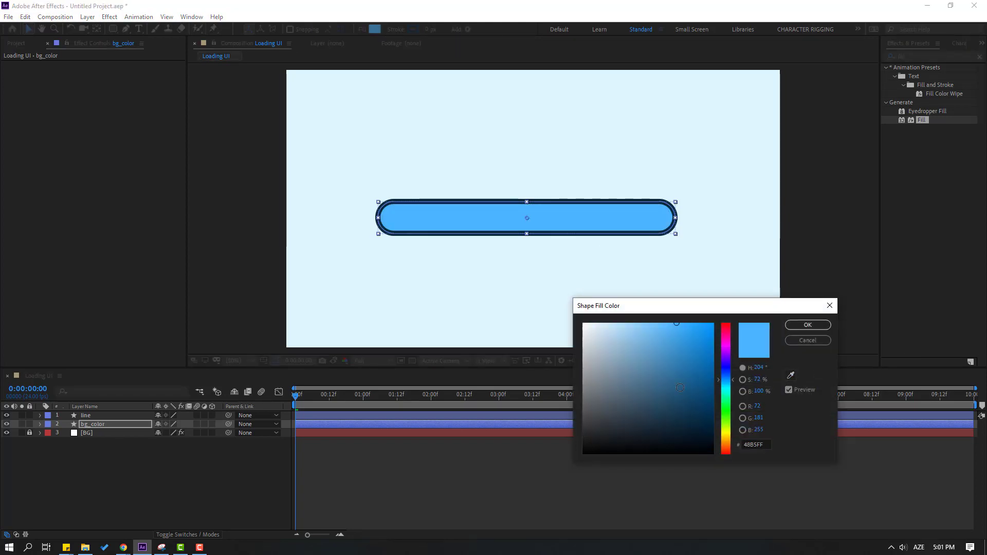
pyautogui.click(803, 325)
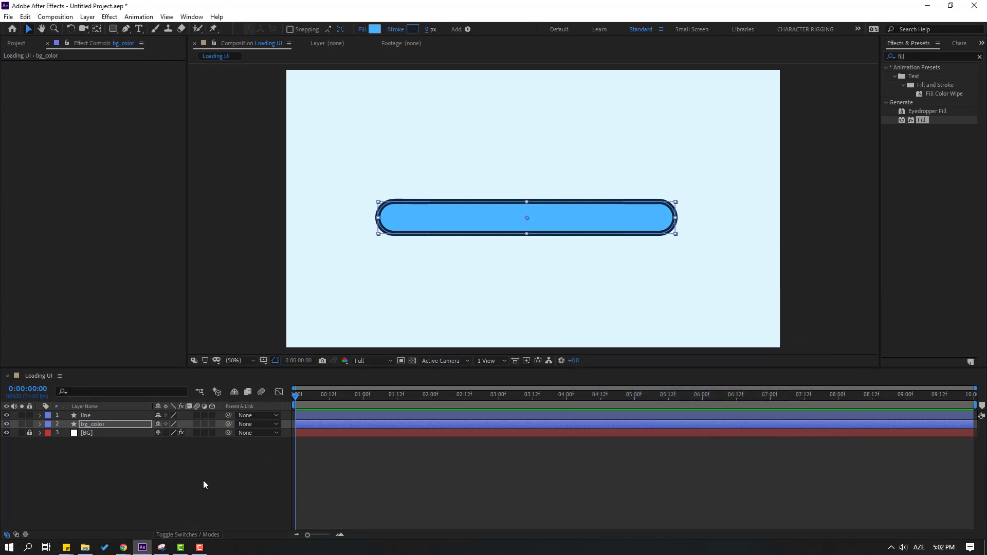
pyautogui.click(104, 465)
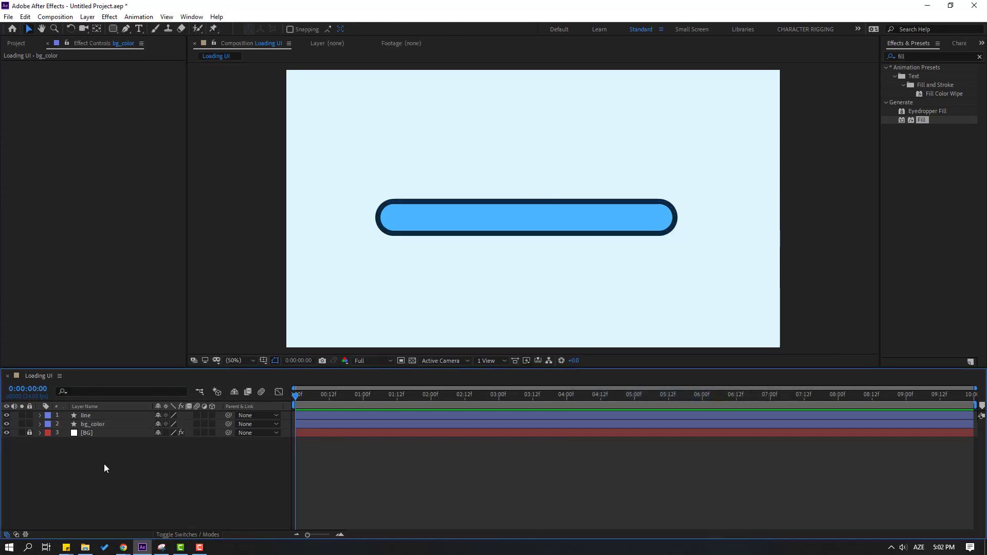
# Step: Change the line layer's stroke colour to navy 04304C
pyautogui.click(82, 416)
pyautogui.click(414, 29)
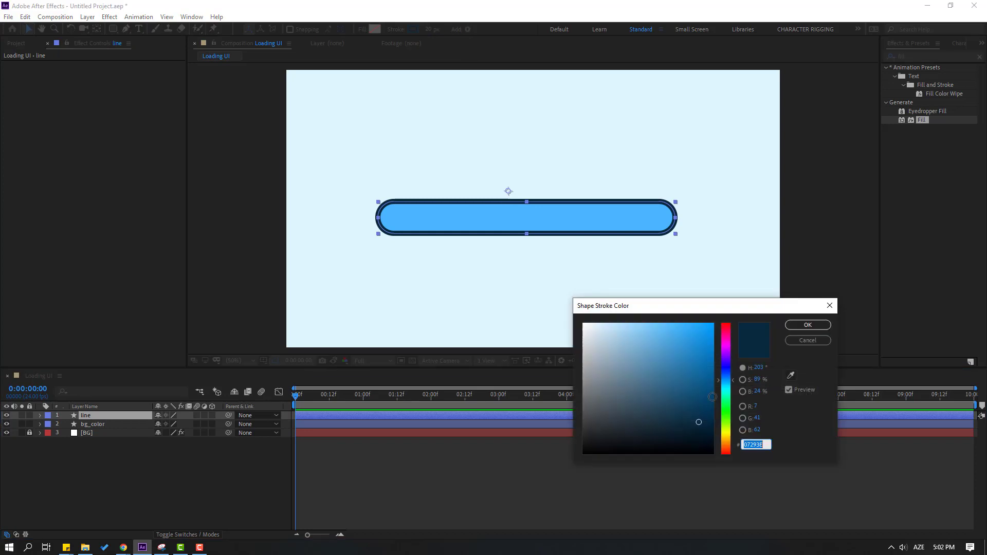
pyautogui.moveTo(699, 423); pyautogui.dragTo(702, 412)
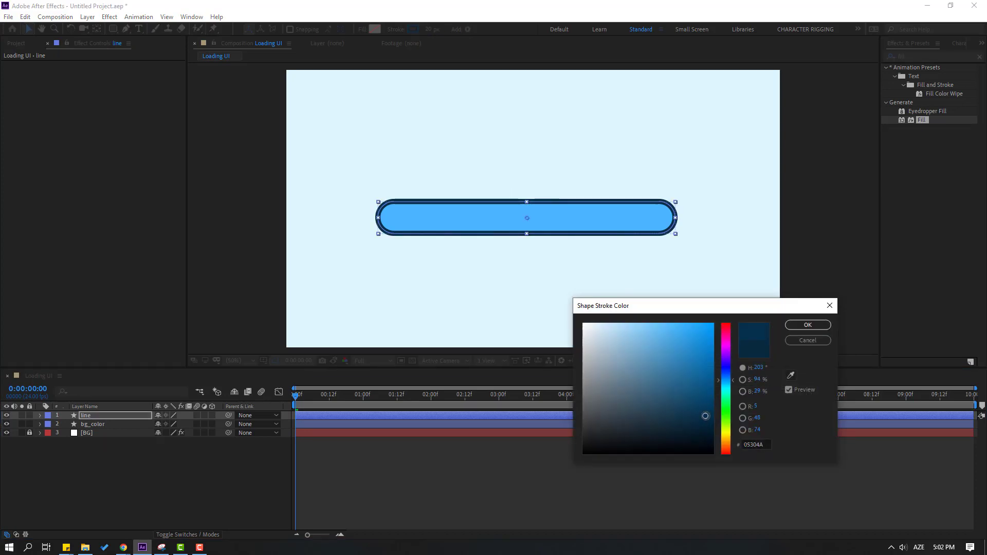
pyautogui.moveTo(699, 413); pyautogui.dragTo(707, 415)
pyautogui.click(795, 327)
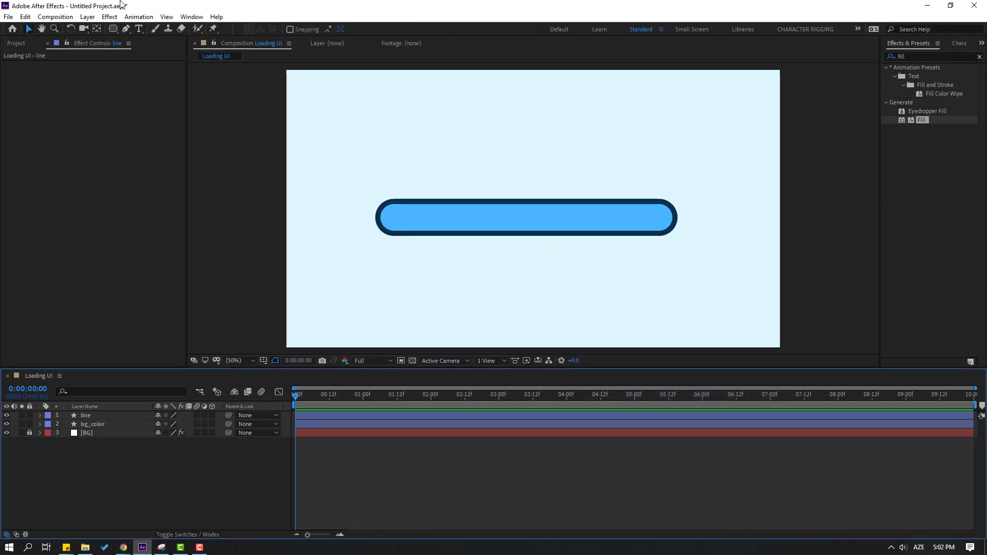
# Step: Draw a straight Pen path from the bar's left end to its right end
pyautogui.click(125, 29)
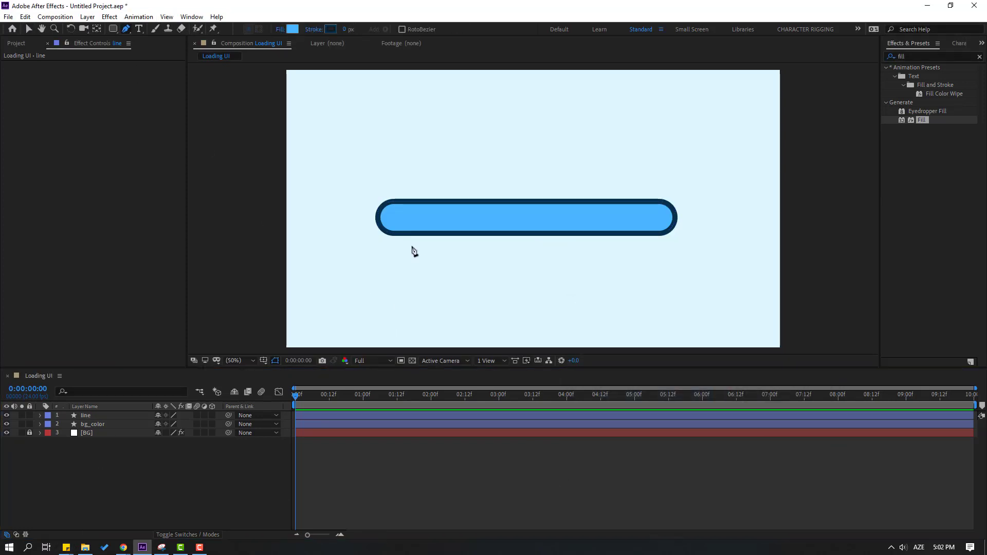
pyautogui.click(394, 216)
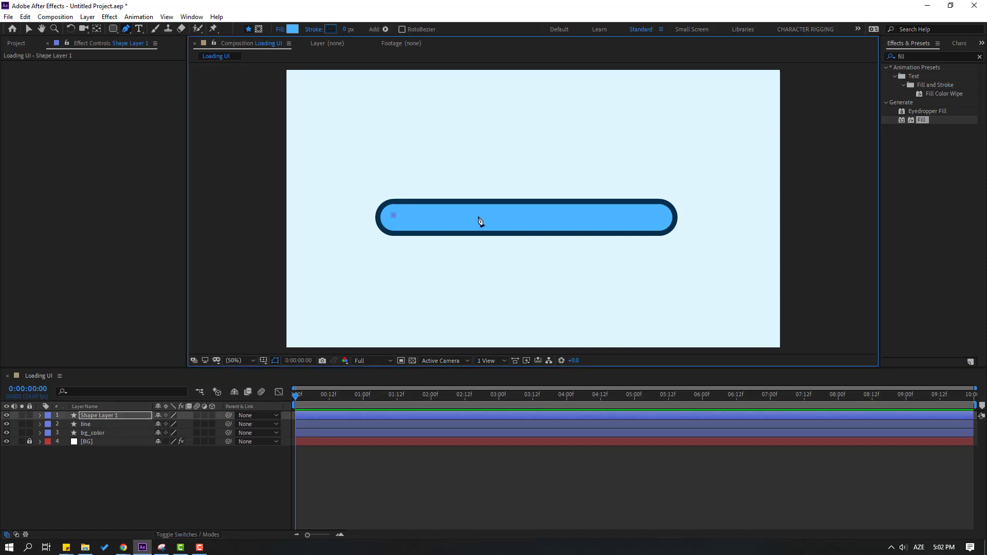
pyautogui.click(655, 215)
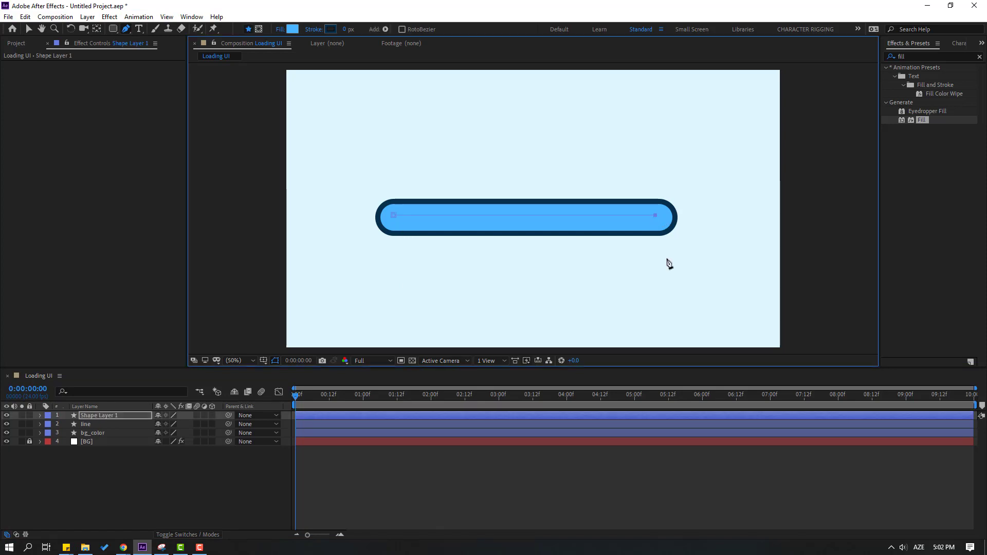
pyautogui.click(29, 29)
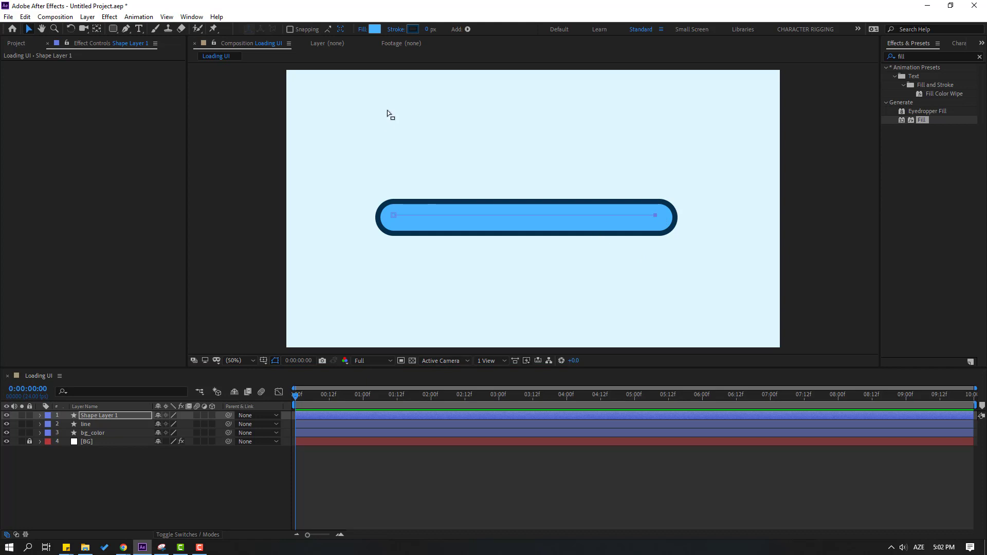
# Step: Set the new path's fill to None and thicken its stroke to 25 px
pyautogui.click(363, 30)
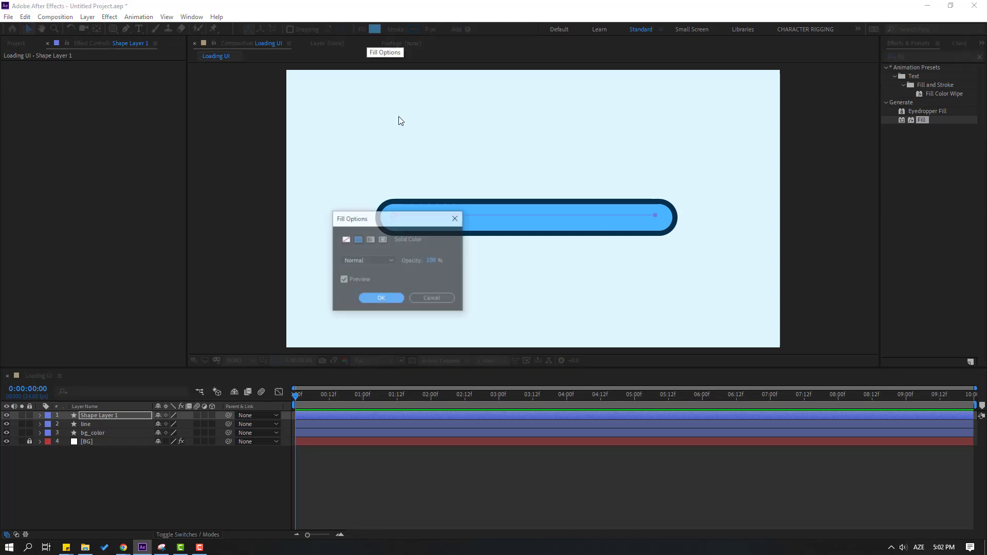
pyautogui.click(344, 241)
pyautogui.click(382, 297)
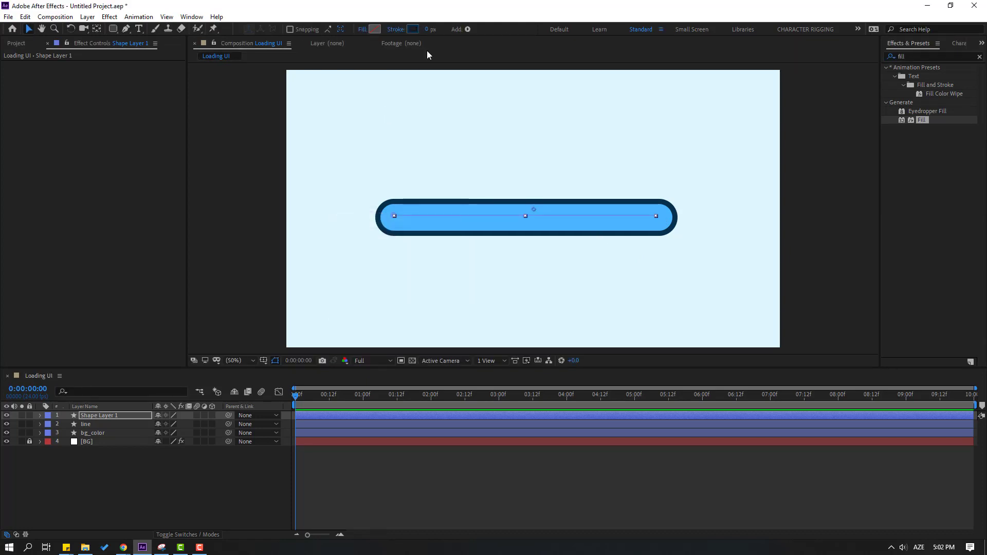
pyautogui.moveTo(428, 29); pyautogui.dragTo(449, 32)
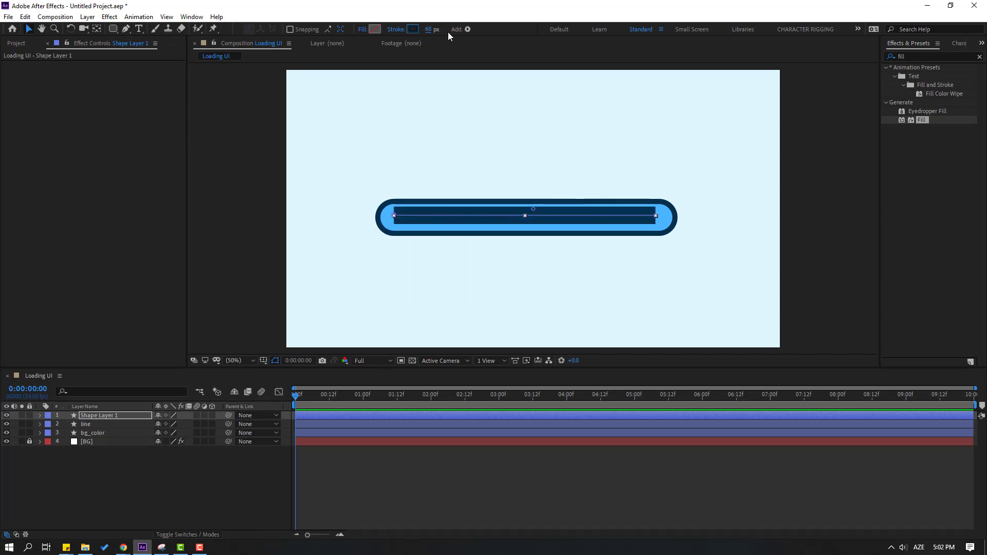
# Step: Make the path's stroke white and centre it inside the pill outline at 100% view
pyautogui.click(415, 30)
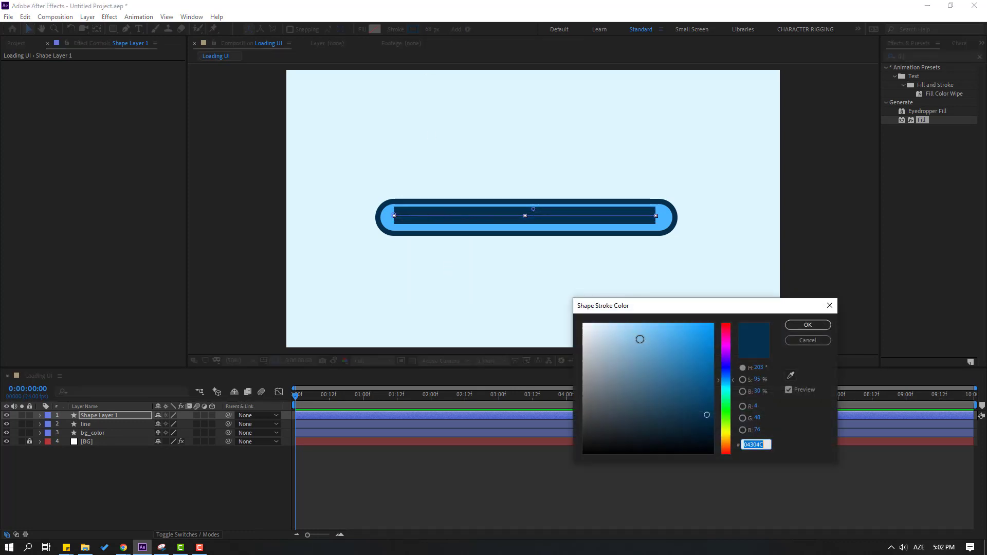
pyautogui.moveTo(607, 332); pyautogui.dragTo(564, 324)
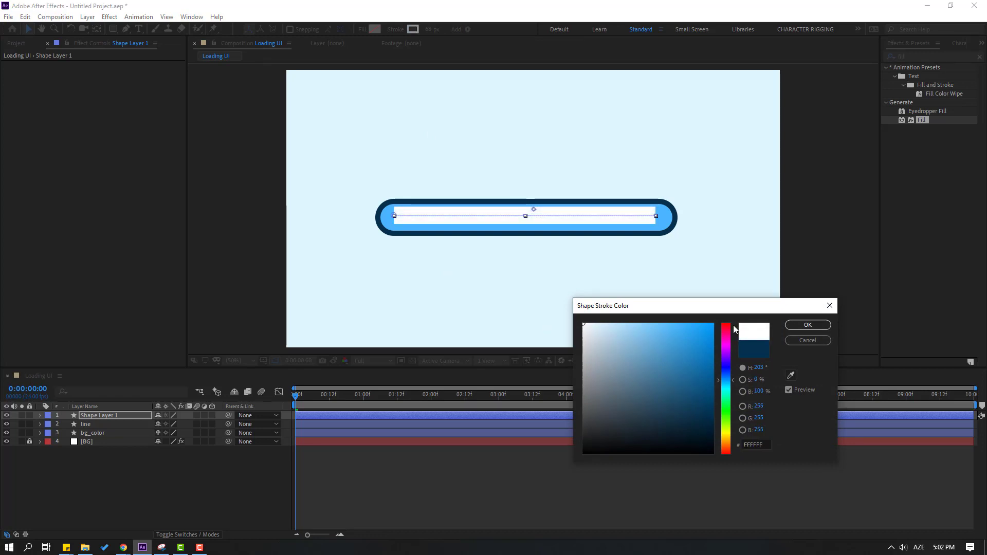
pyautogui.click(808, 325)
pyautogui.press('.')
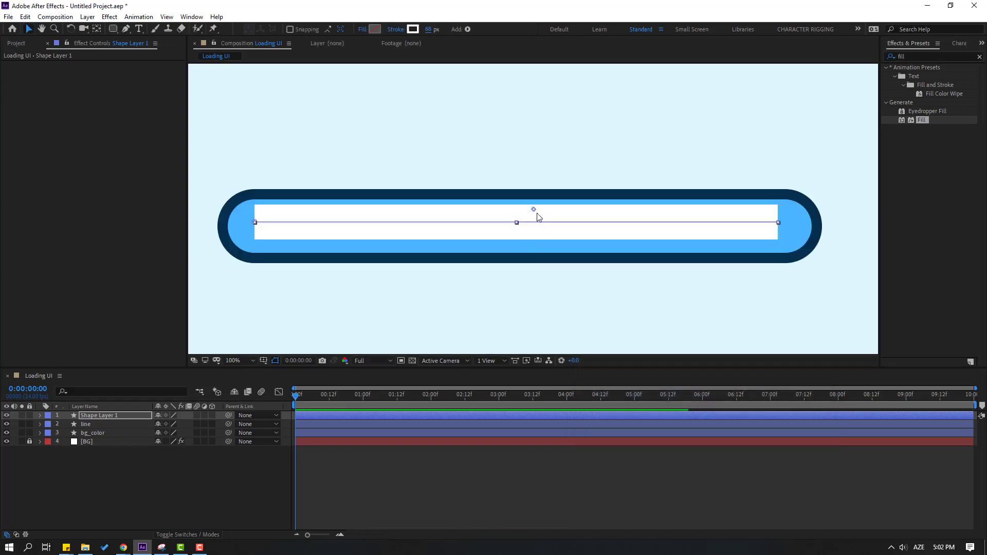
pyautogui.moveTo(533, 213); pyautogui.dragTo(534, 217)
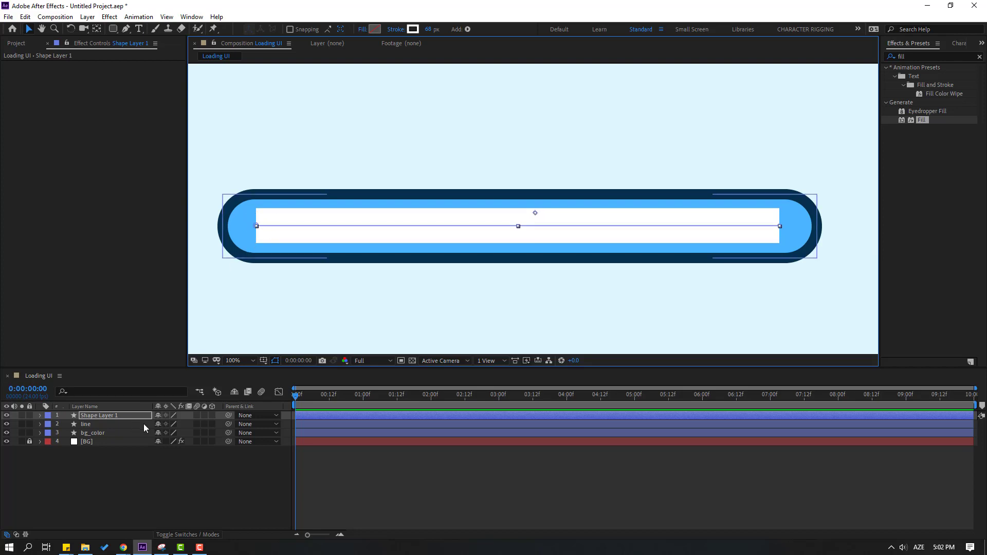
# Step: Give Shape Layer 1's white stroke round caps and a 75 px width
pyautogui.click(39, 416)
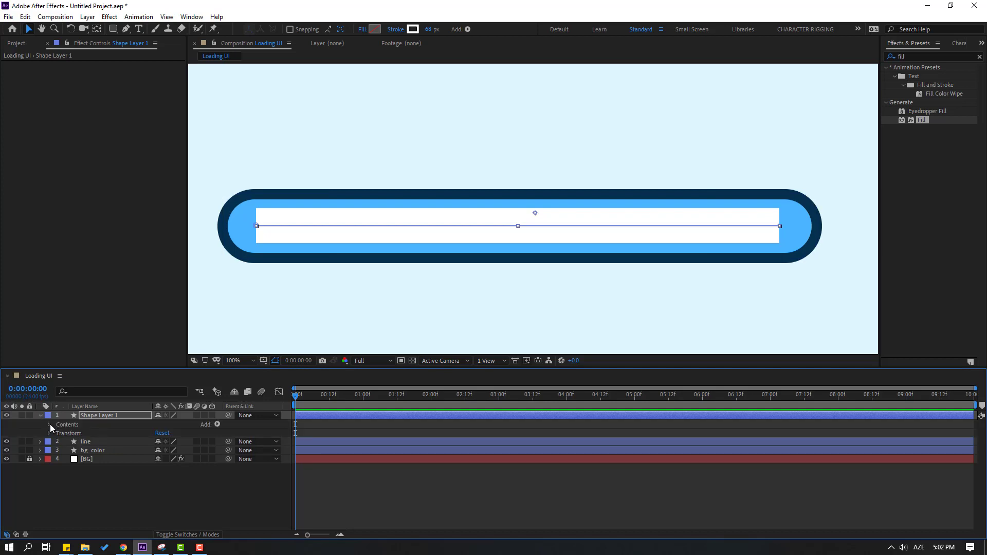
pyautogui.click(49, 425)
pyautogui.click(58, 435)
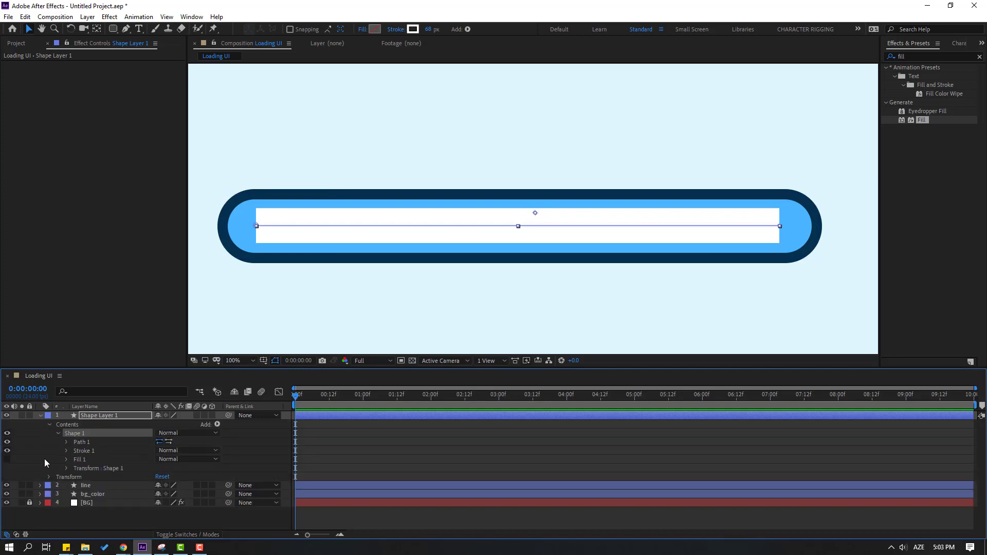
pyautogui.click(65, 451)
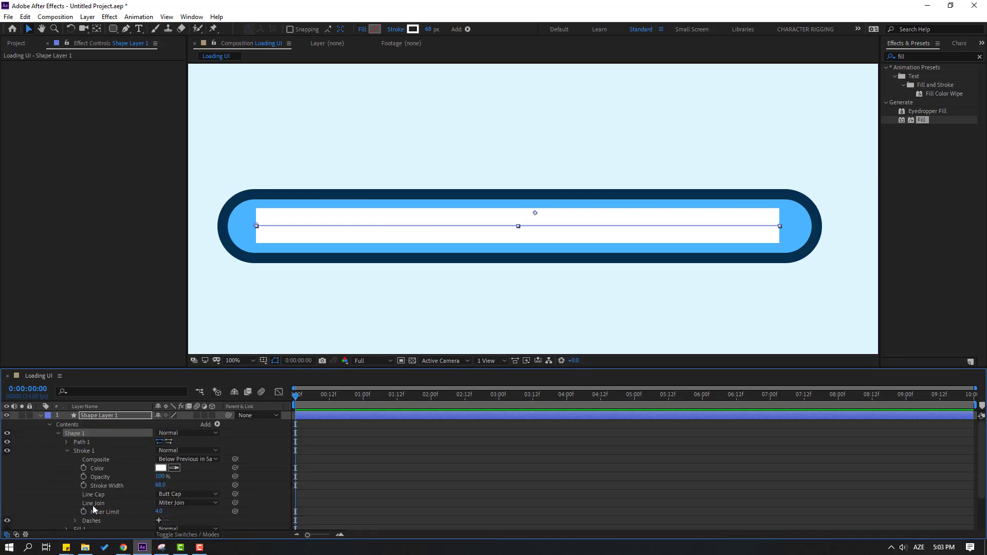
pyautogui.click(182, 495)
pyautogui.click(178, 517)
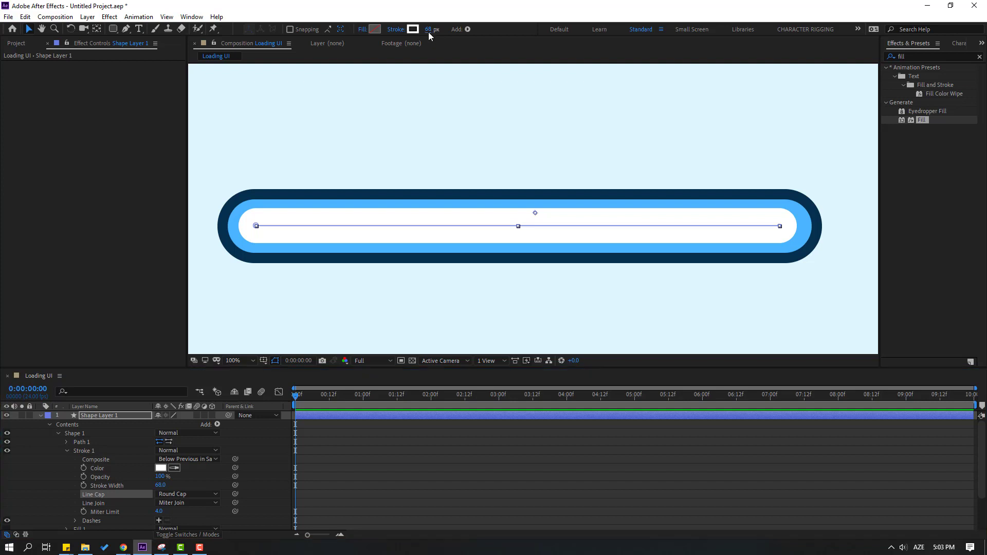
pyautogui.moveTo(428, 32); pyautogui.dragTo(435, 31)
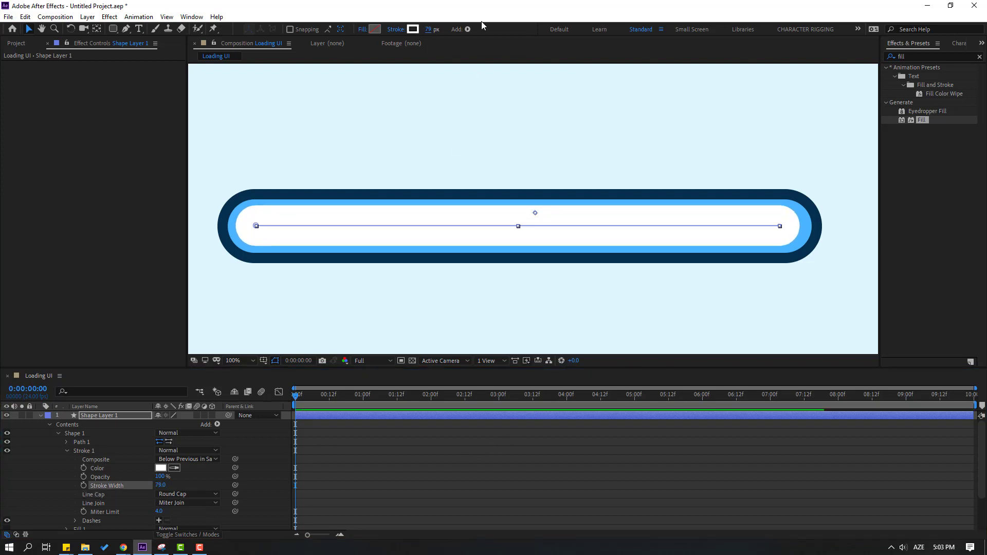
pyautogui.write('75')
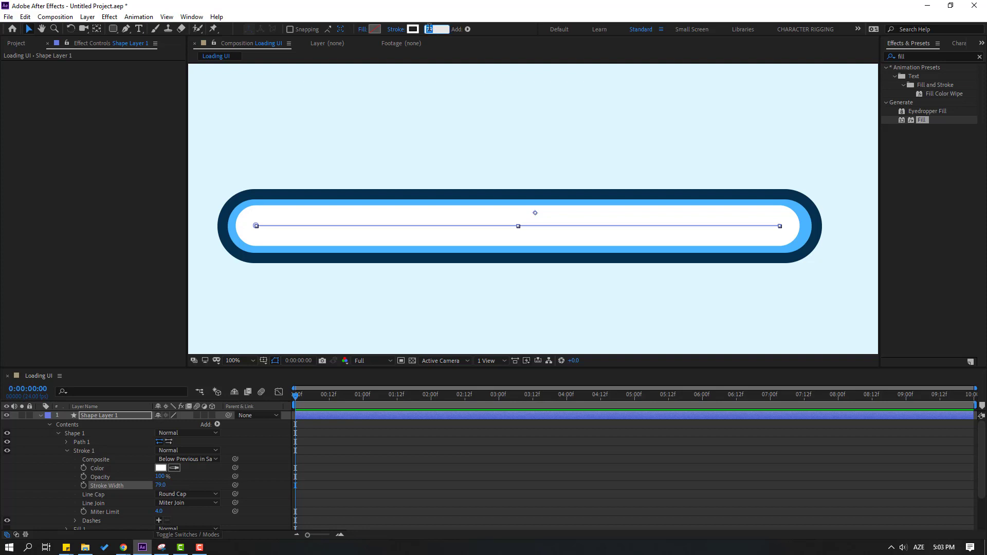
pyautogui.press('Return')
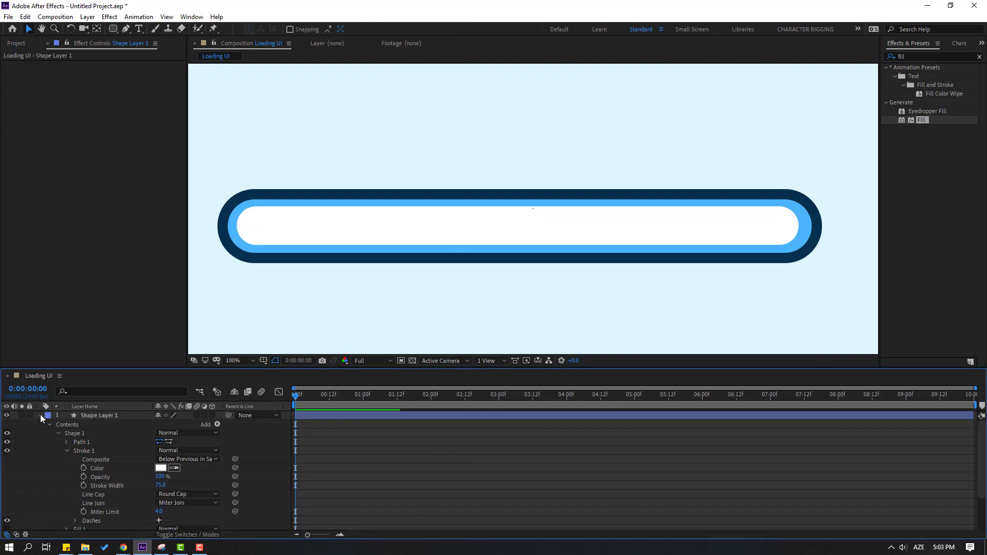
# Step: Rename Shape Layer 1 to line_white
pyautogui.click(41, 415)
pyautogui.press('Return')
pyautogui.press('BackSpace')
pyautogui.write('line_wh')
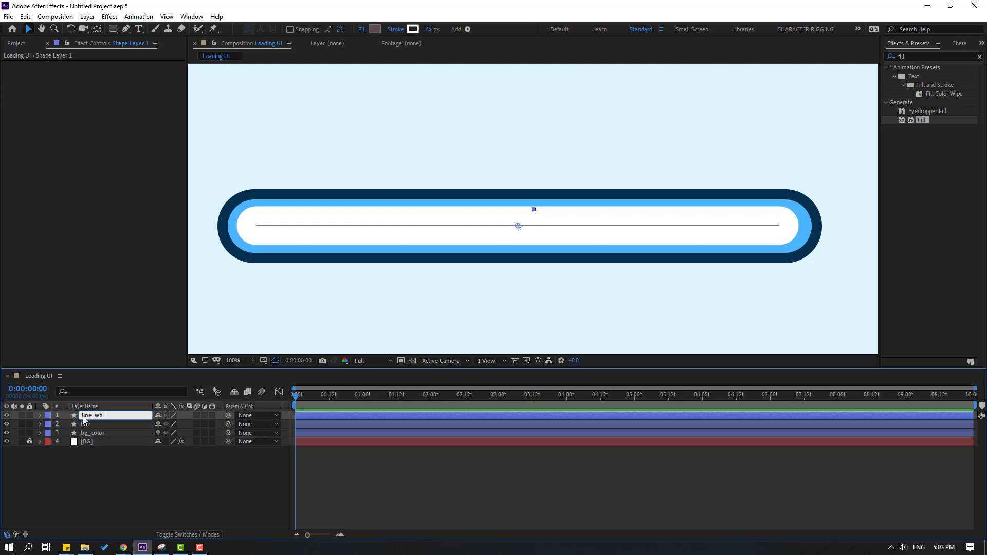
pyautogui.write('ite')
pyautogui.press('Return')
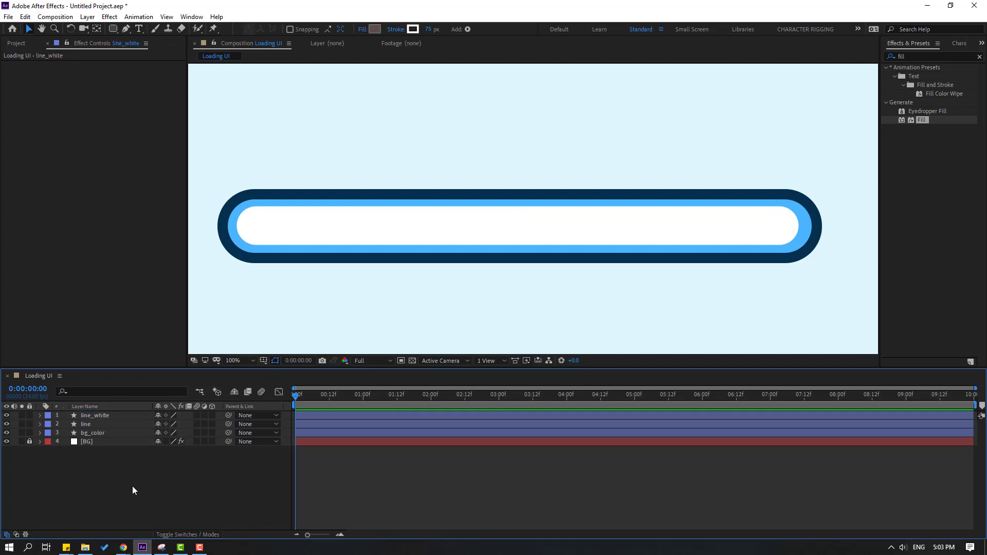
# Step: Add Trim Paths to the line layer and reveal its Start, End and Offset
pyautogui.click(86, 424)
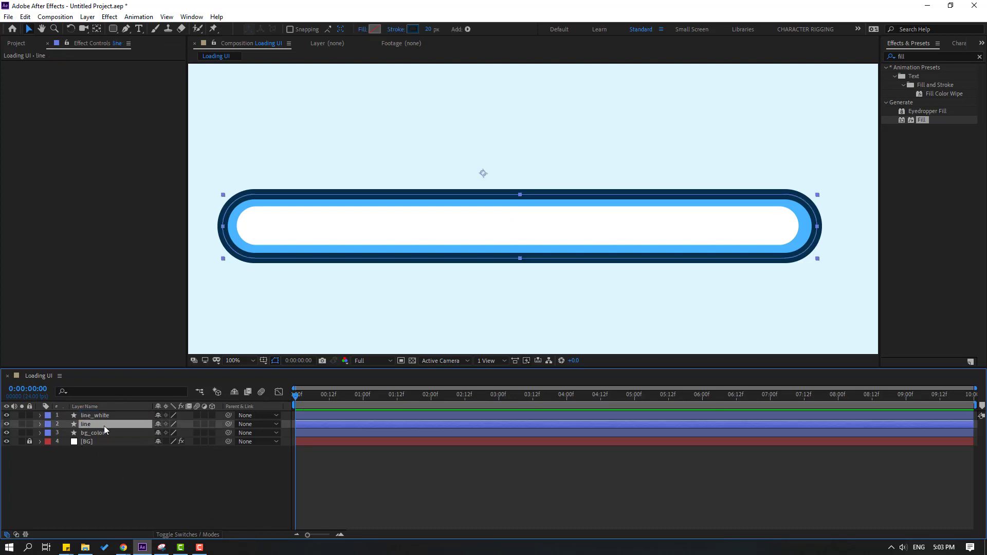
pyautogui.click(468, 30)
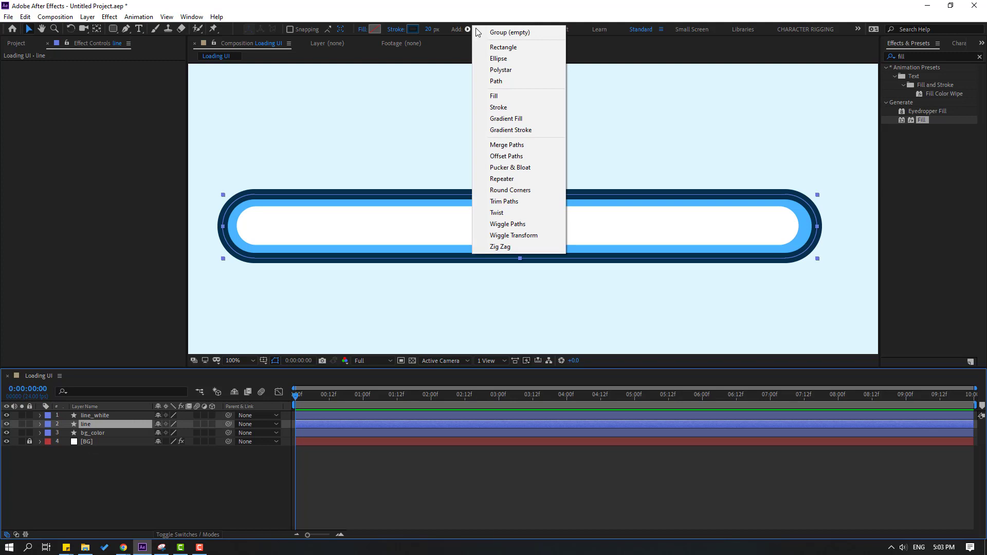
pyautogui.click(519, 207)
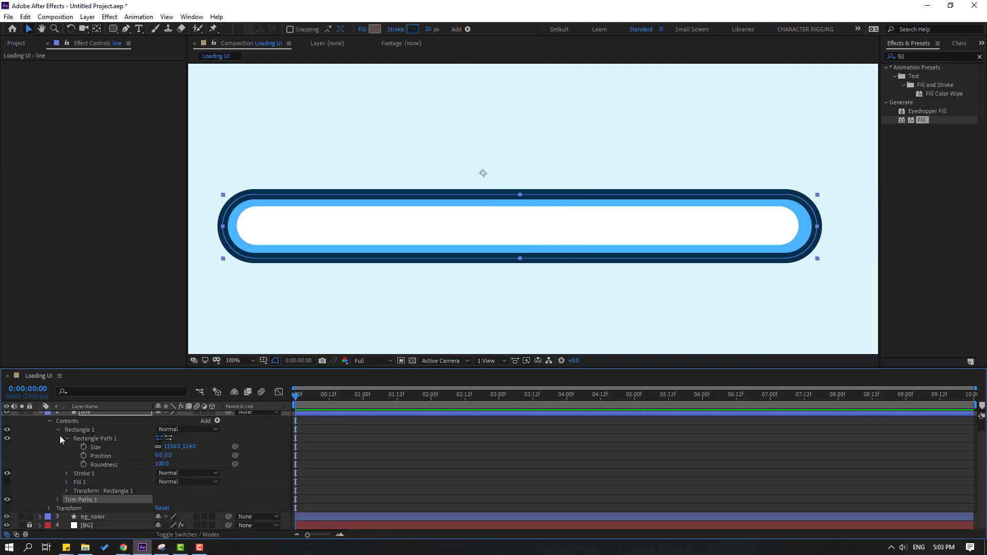
pyautogui.click(64, 437)
pyautogui.click(56, 486)
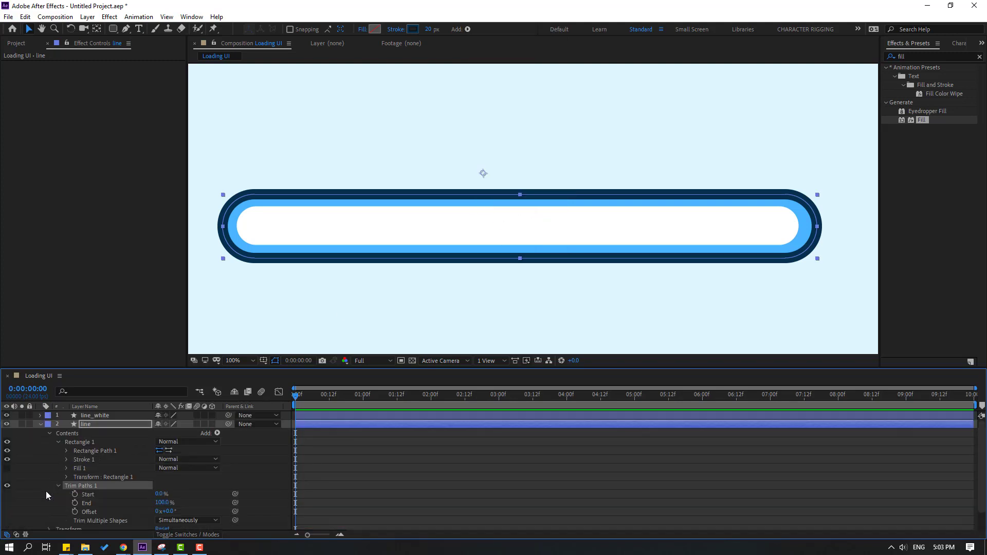
pyautogui.scroll(-1, 46, 494)
pyautogui.moveTo(161, 482); pyautogui.dragTo(142, 487)
# Step: Keyframe Trim Paths End at 0% on frame 0 and 100% on frame 16
pyautogui.click(156, 482)
pyautogui.write('0')
pyautogui.press('Return')
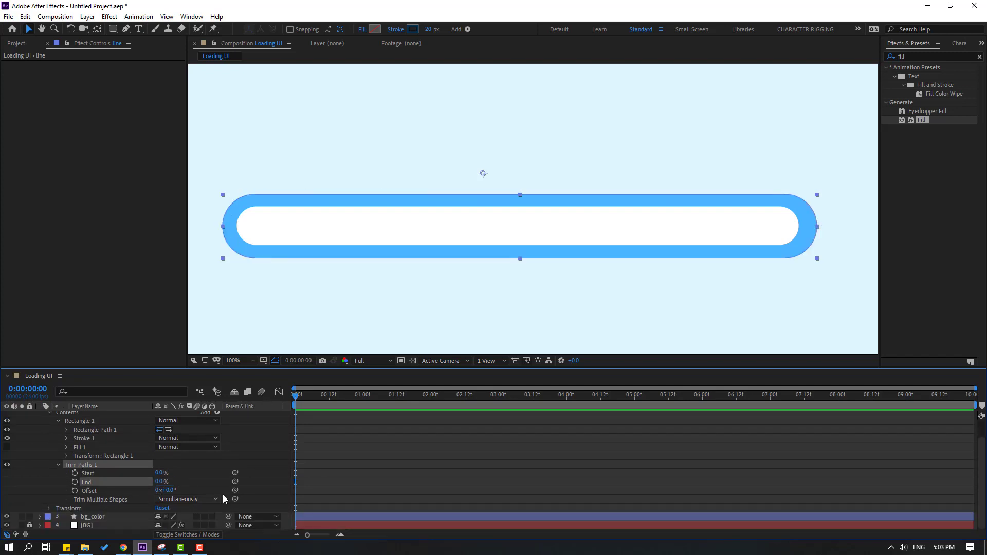
pyautogui.click(74, 482)
pyautogui.moveTo(304, 400); pyautogui.dragTo(341, 397)
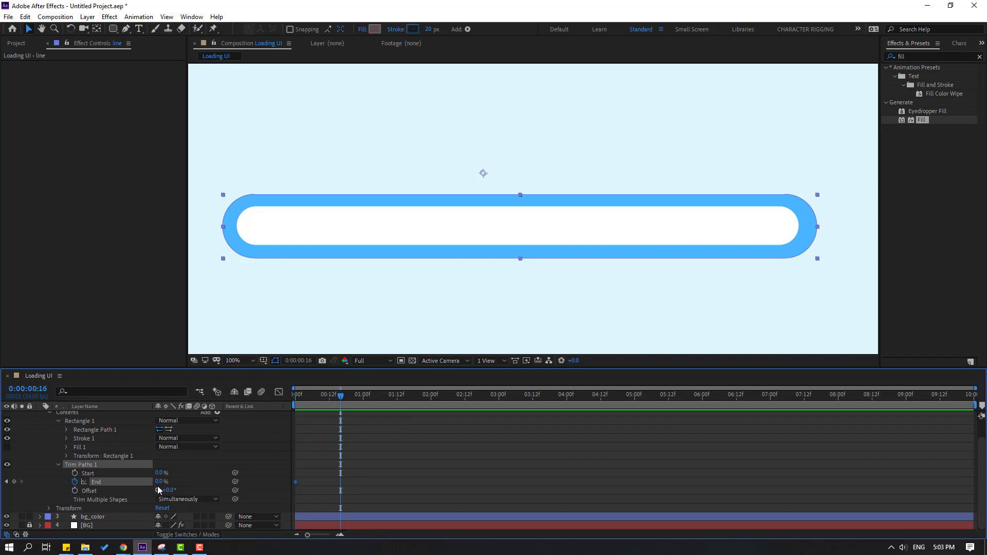
pyautogui.click(159, 482)
pyautogui.write('100')
pyautogui.press('Return')
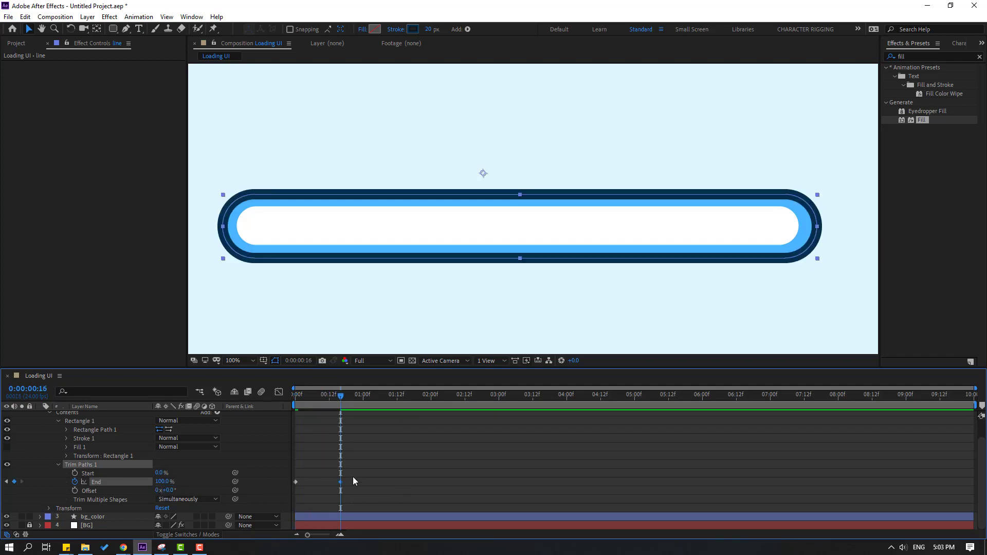
# Step: Apply Easy Ease to both End keyframes, preview, and return to frame 9
pyautogui.moveTo(353, 482); pyautogui.dragTo(295, 485)
pyautogui.rightClick(296, 483)
pyautogui.moveTo(360, 475)
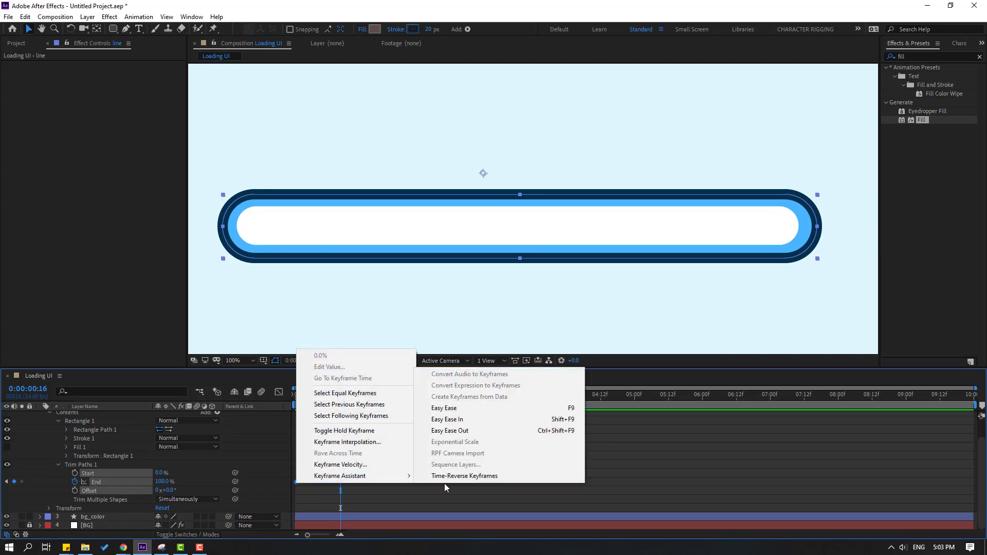
pyautogui.click(444, 408)
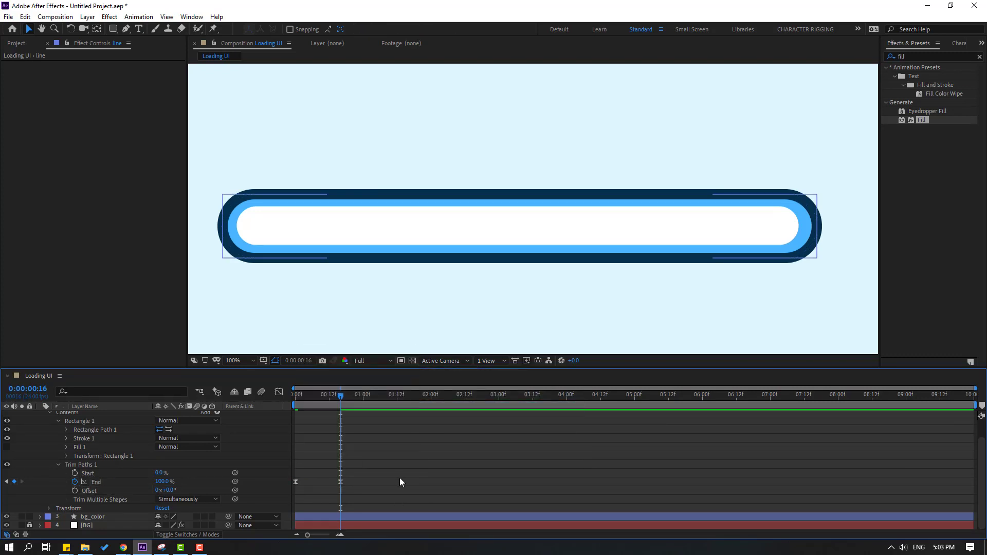
pyautogui.press('space')
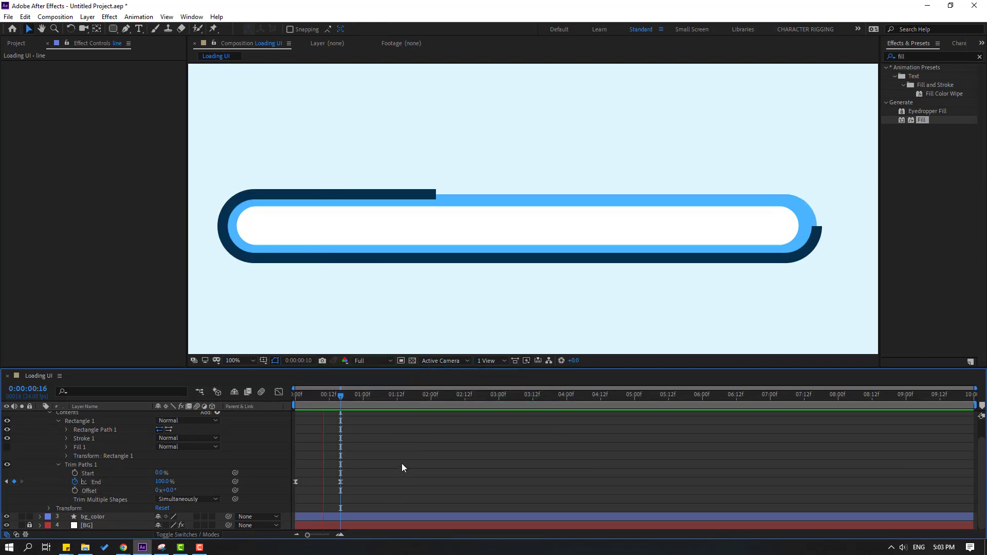
pyautogui.press('space')
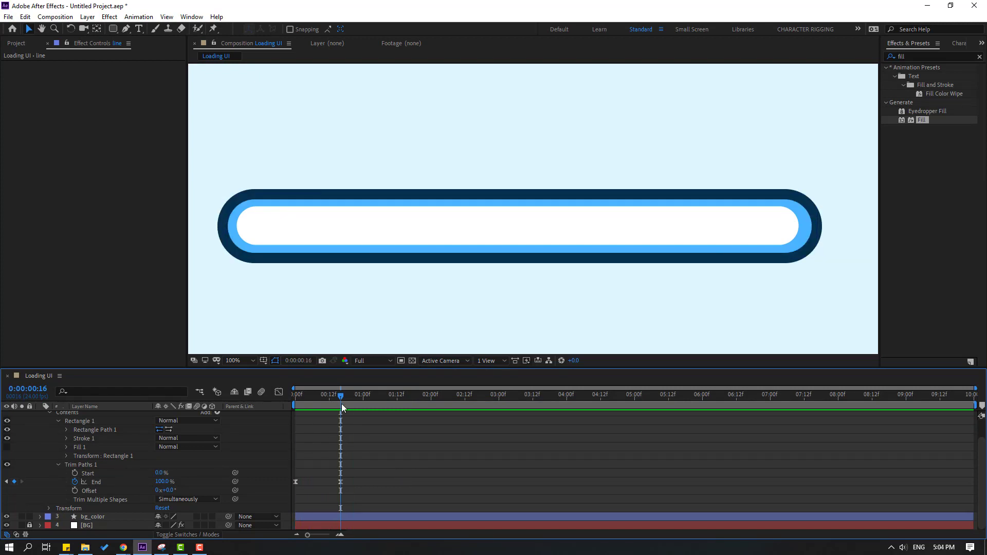
pyautogui.moveTo(341, 403); pyautogui.dragTo(322, 400)
# Step: Keyframe Trim Paths Start from frame 9 to 100% at frame 22 with Easy Ease
pyautogui.click(74, 473)
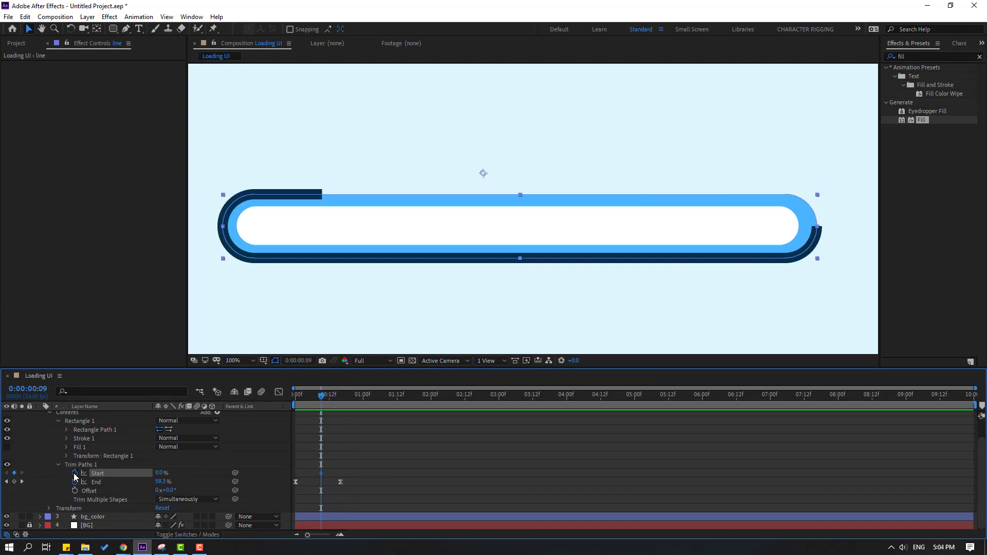
pyautogui.moveTo(335, 399); pyautogui.dragTo(357, 399)
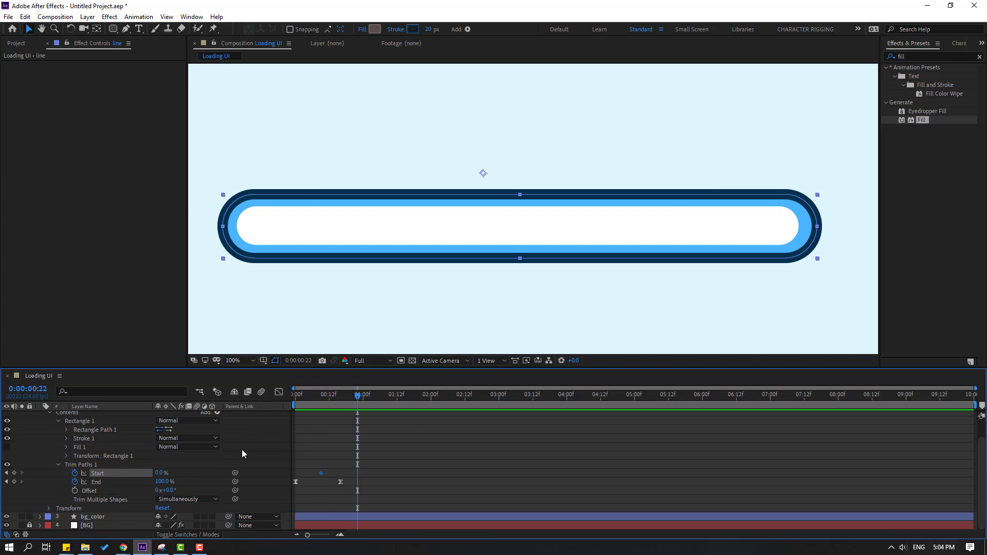
pyautogui.click(159, 473)
pyautogui.write('100')
pyautogui.press('Return')
pyautogui.rightClick(321, 473)
pyautogui.moveTo(383, 466)
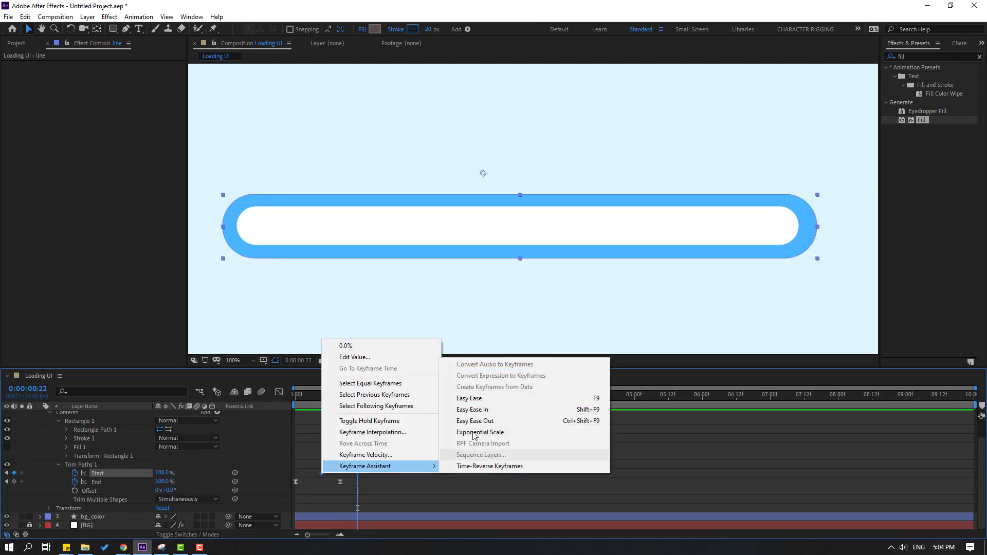
pyautogui.click(469, 398)
# Step: Shift the first Start keyframe slightly earlier and give the outline stroke round caps
pyautogui.press('space')
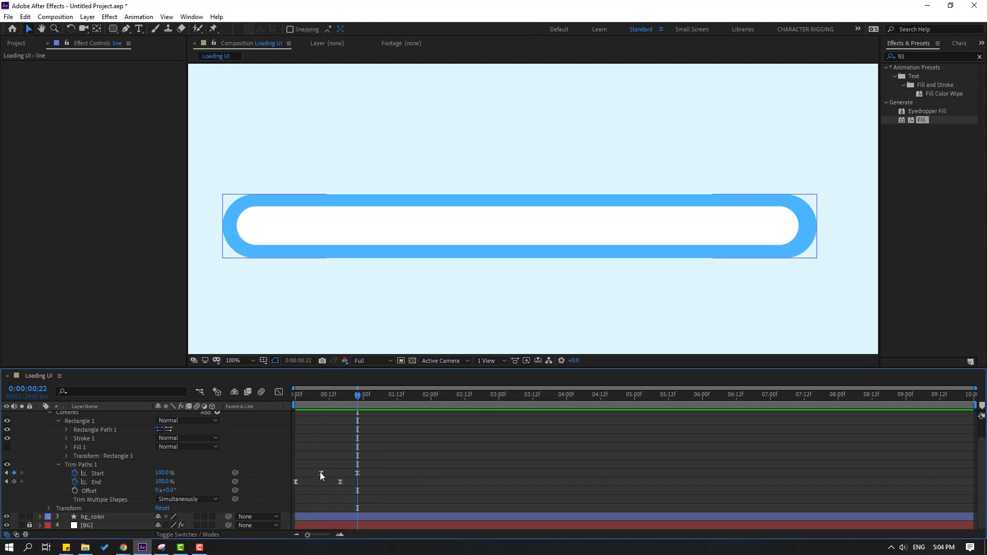
pyautogui.moveTo(320, 473); pyautogui.dragTo(312, 474)
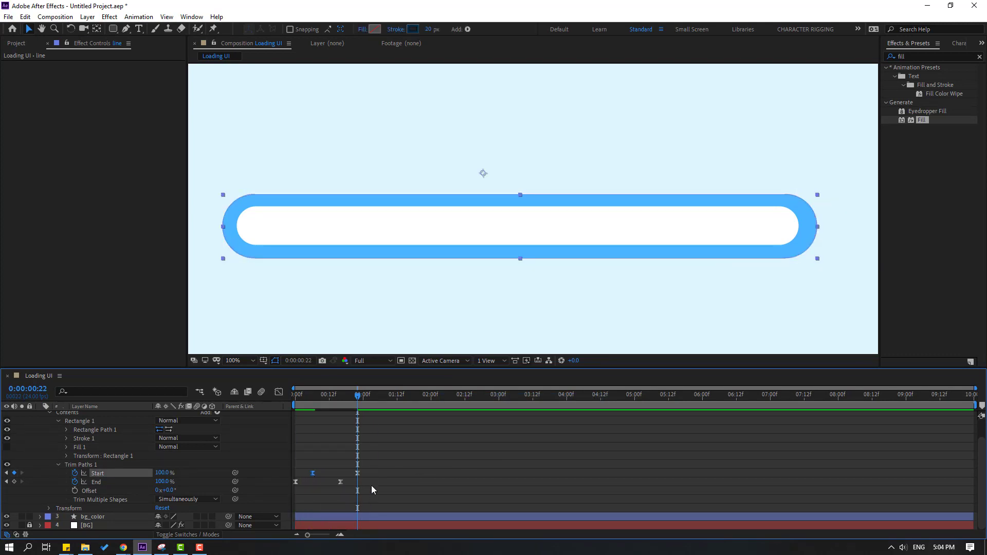
pyautogui.press('space')
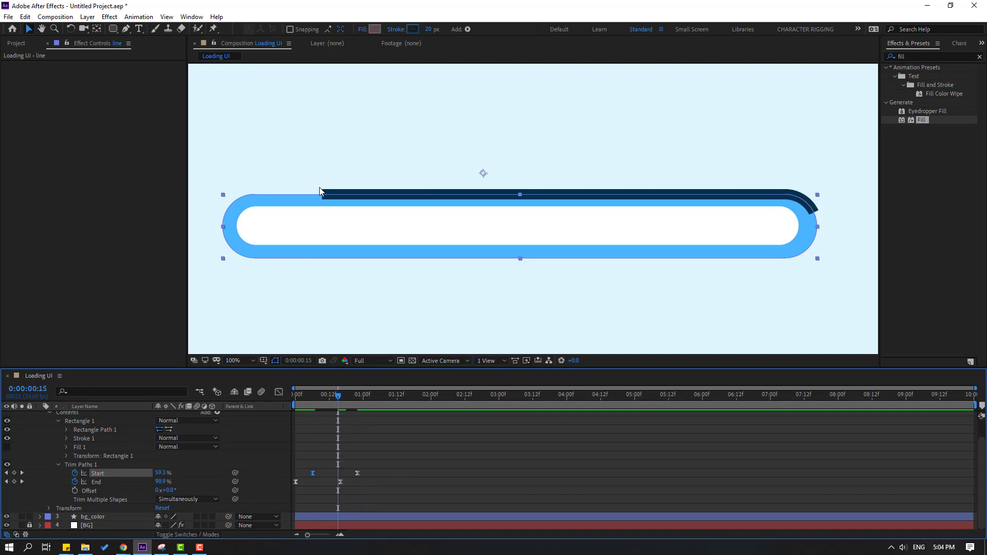
pyautogui.click(67, 439)
pyautogui.click(167, 482)
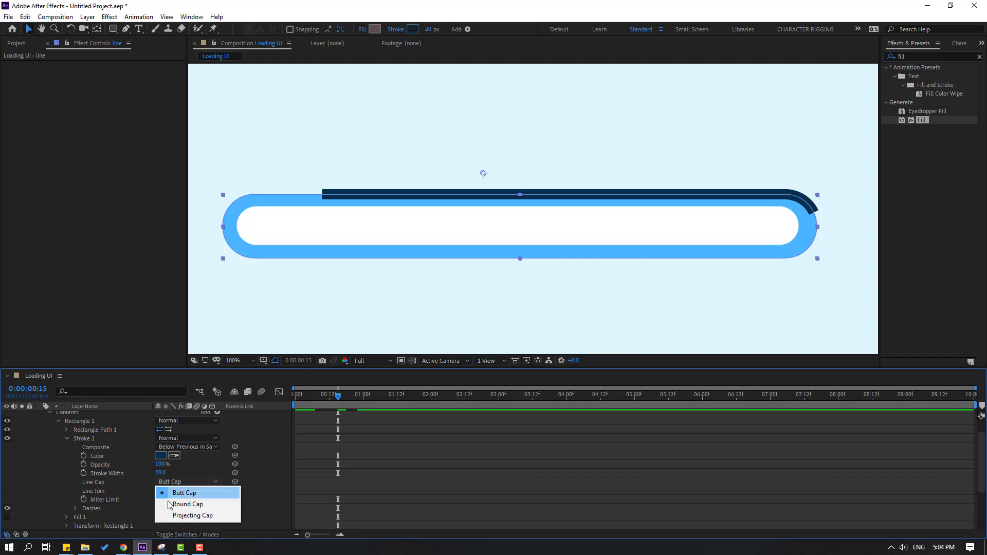
pyautogui.click(181, 504)
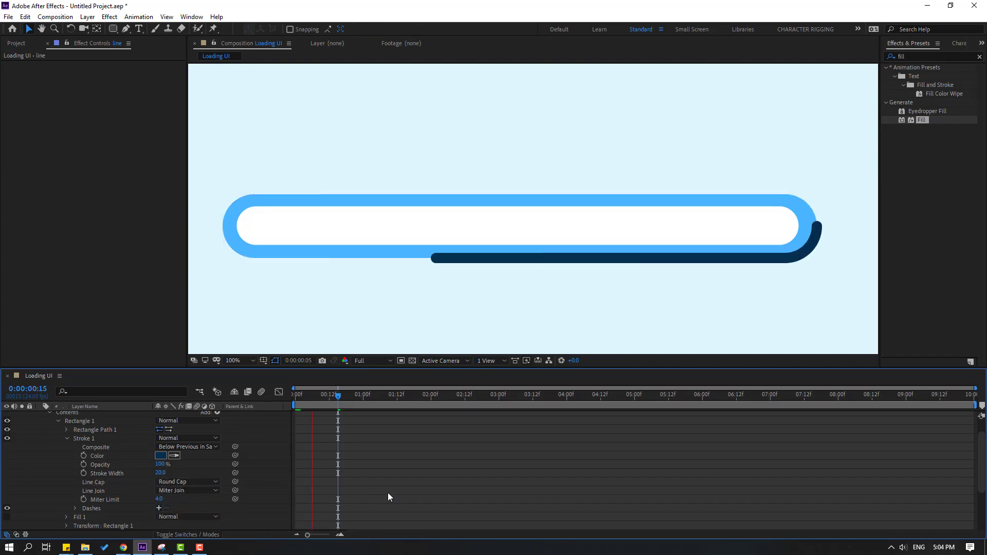
pyautogui.press('space')
pyautogui.scroll(1, 79, 475)
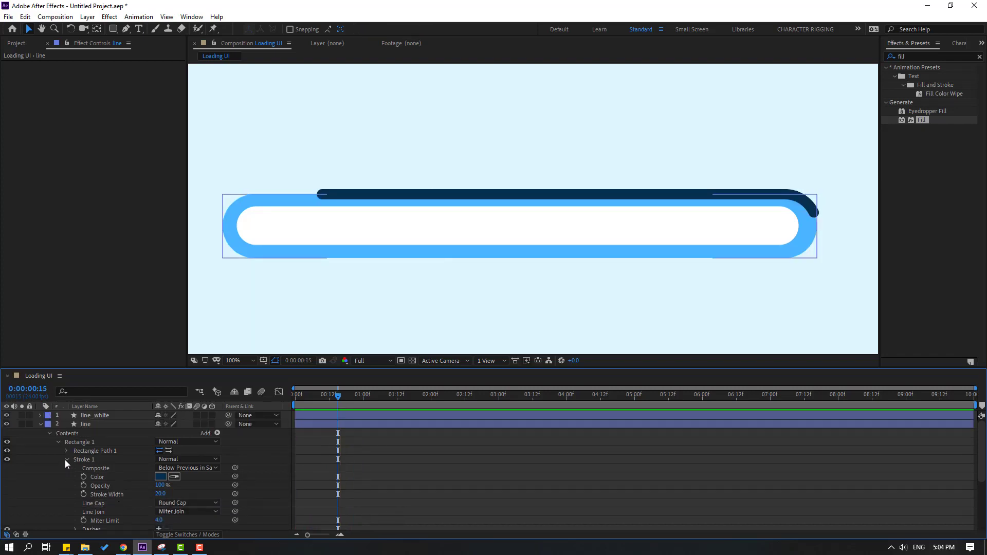
pyautogui.click(66, 460)
# Step: Steepen the Start and End easing in the speed graph and push the second keyframes later
pyautogui.moveTo(390, 491); pyautogui.dragTo(294, 414)
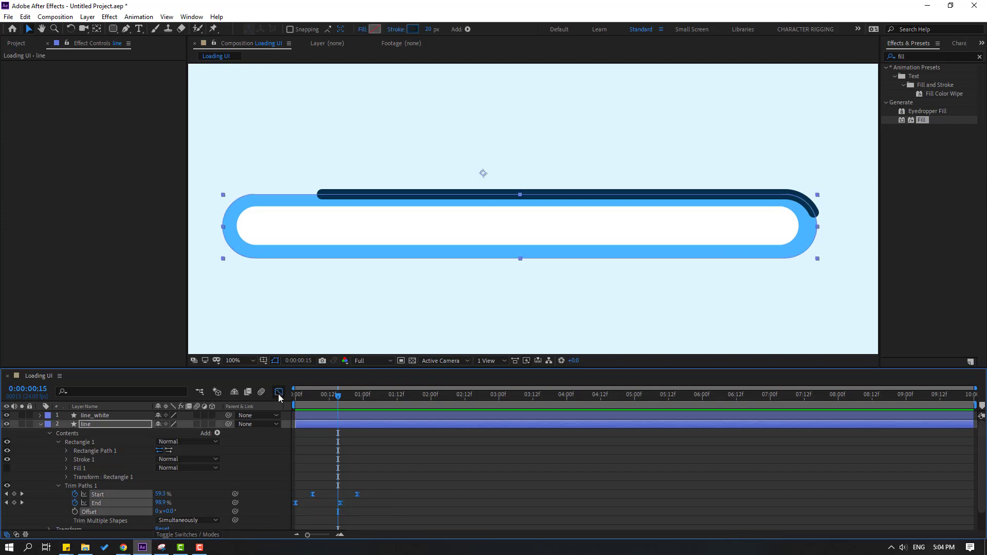
pyautogui.click(278, 394)
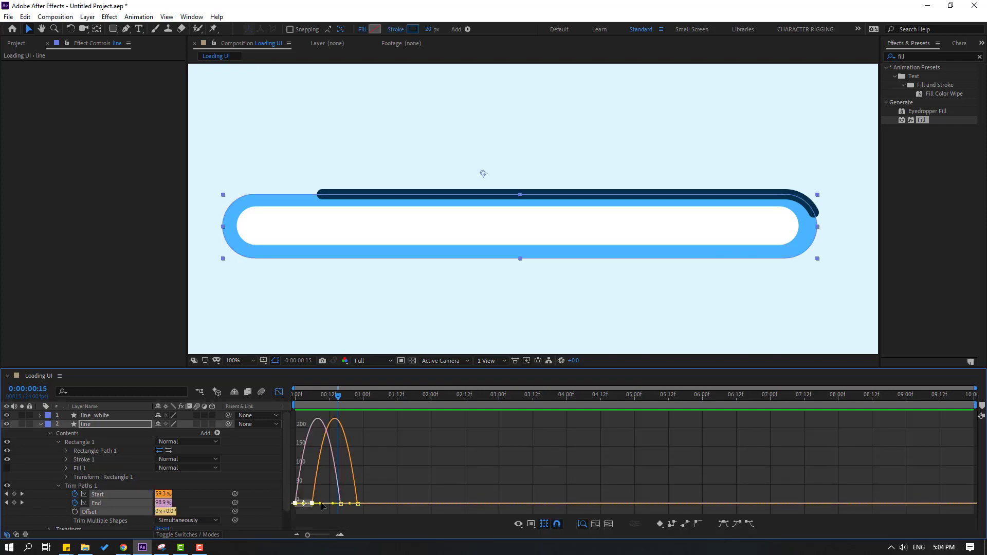
pyautogui.moveTo(323, 507); pyautogui.dragTo(331, 508)
pyautogui.press('space')
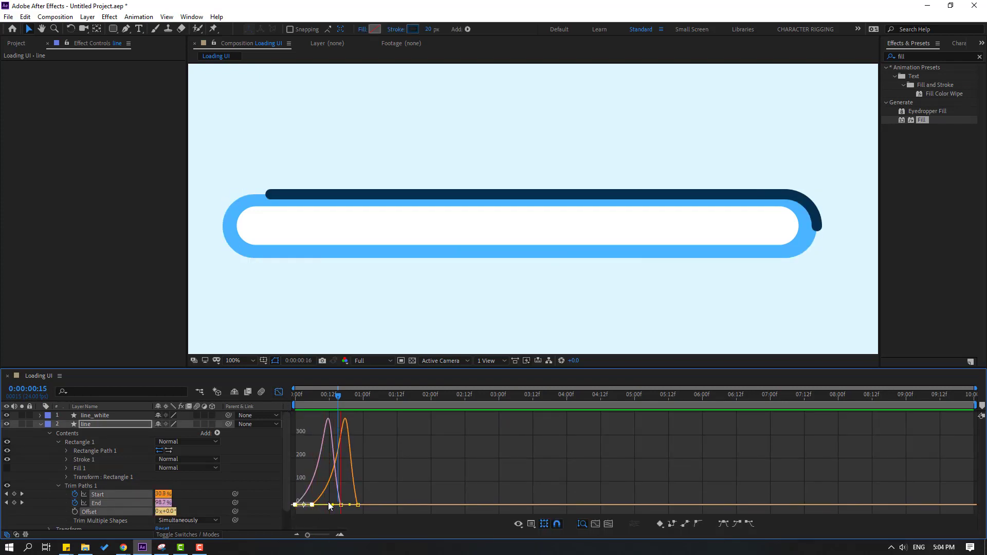
pyautogui.press('space')
pyautogui.click(341, 507)
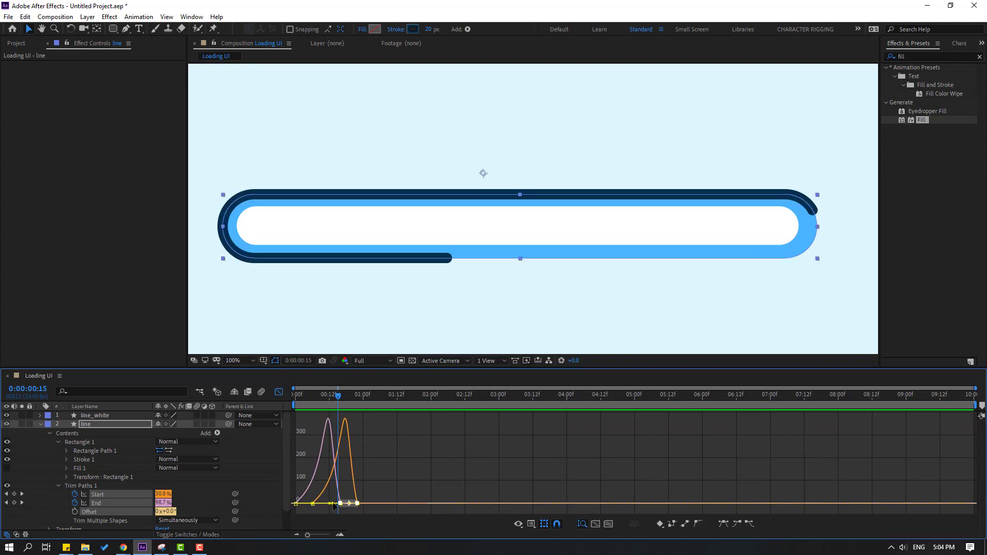
pyautogui.moveTo(337, 507); pyautogui.dragTo(327, 506)
pyautogui.press('space')
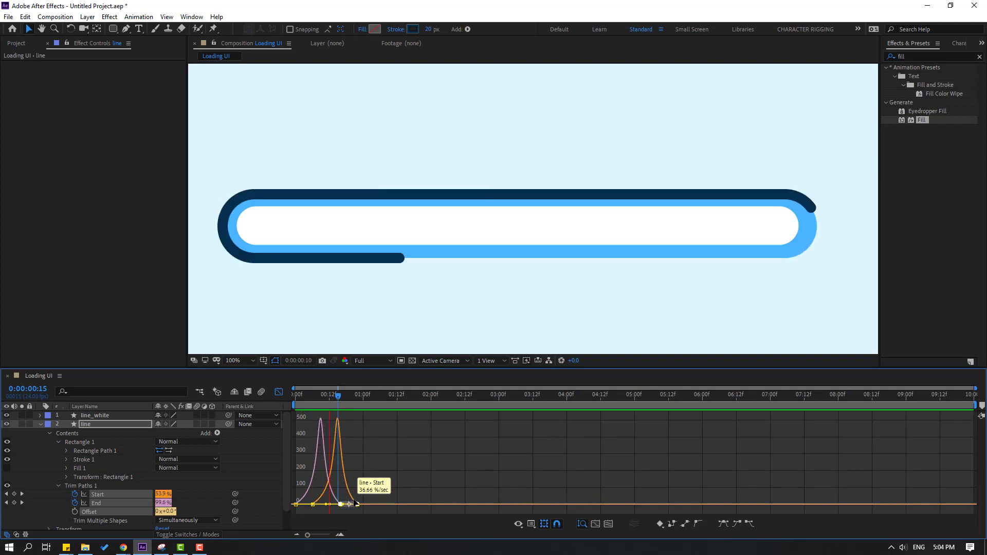
pyautogui.press('space')
pyautogui.click(279, 392)
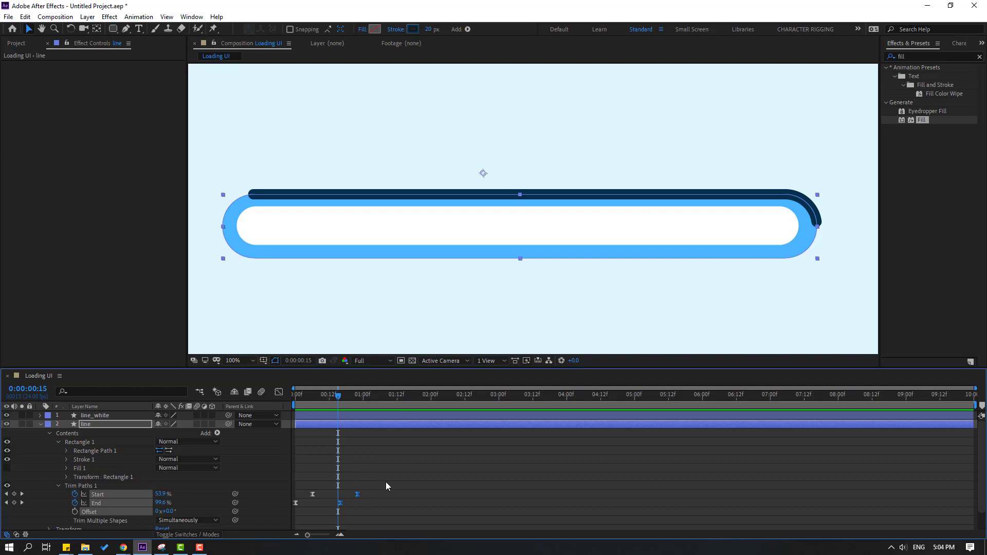
pyautogui.moveTo(387, 486)
pyautogui.mouseDown()
pyautogui.moveTo(338, 512)
pyautogui.moveTo(365, 504)
pyautogui.mouseUp()
pyautogui.press('space')
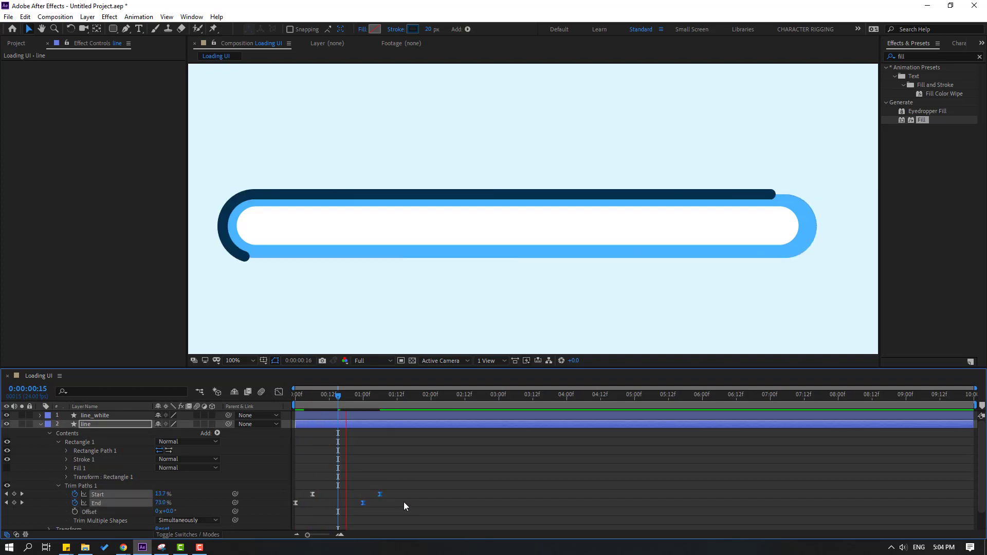
pyautogui.click(177, 479)
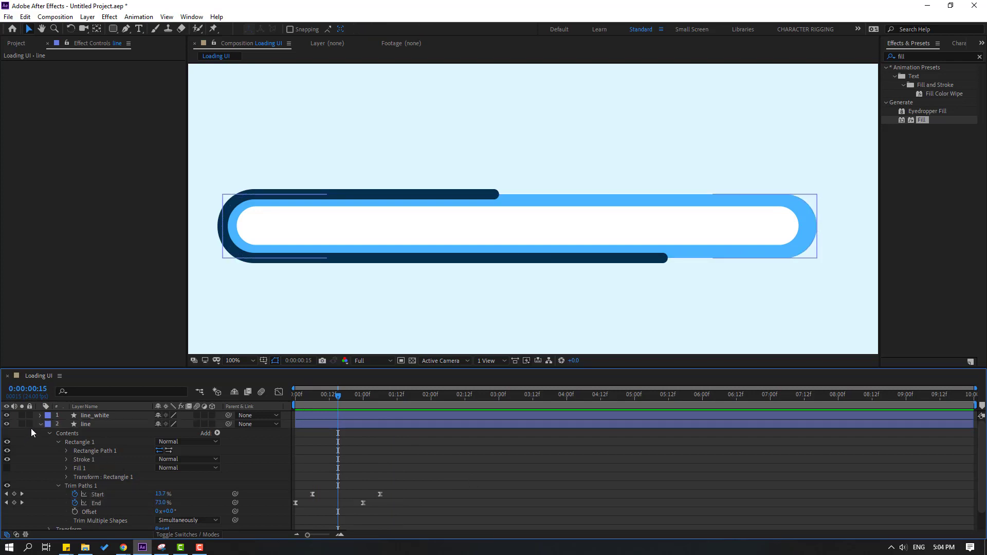
# Step: Duplicate the line layer and delete line 2's Start keyframes so it draws the full outline
pyautogui.click(69, 426)
pyautogui.hotkey('ctrl', 'd')
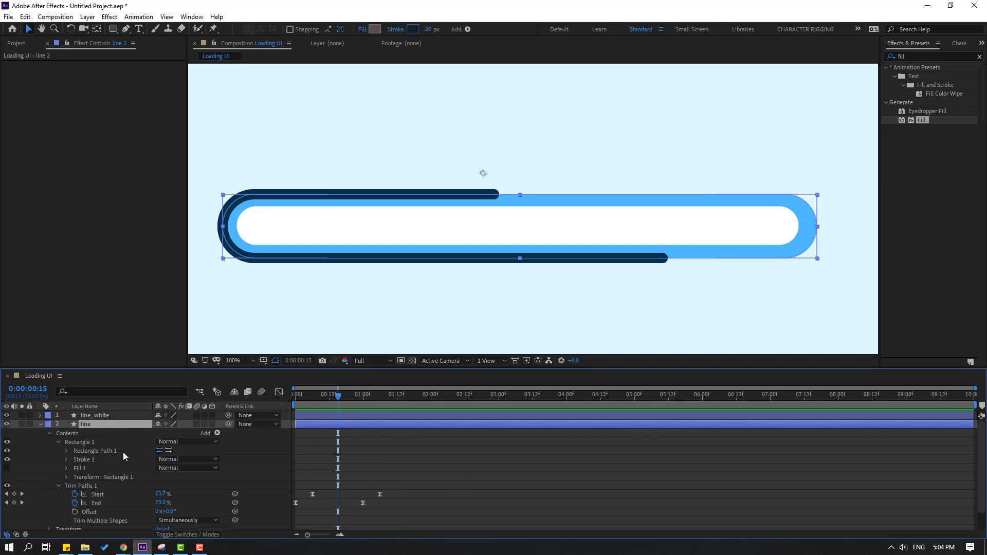
pyautogui.click(41, 434)
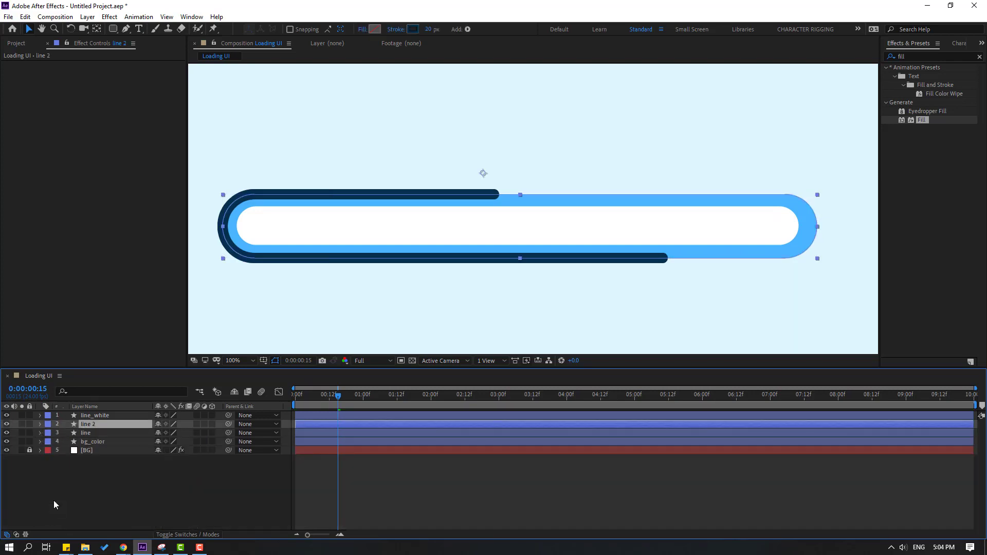
pyautogui.press('u')
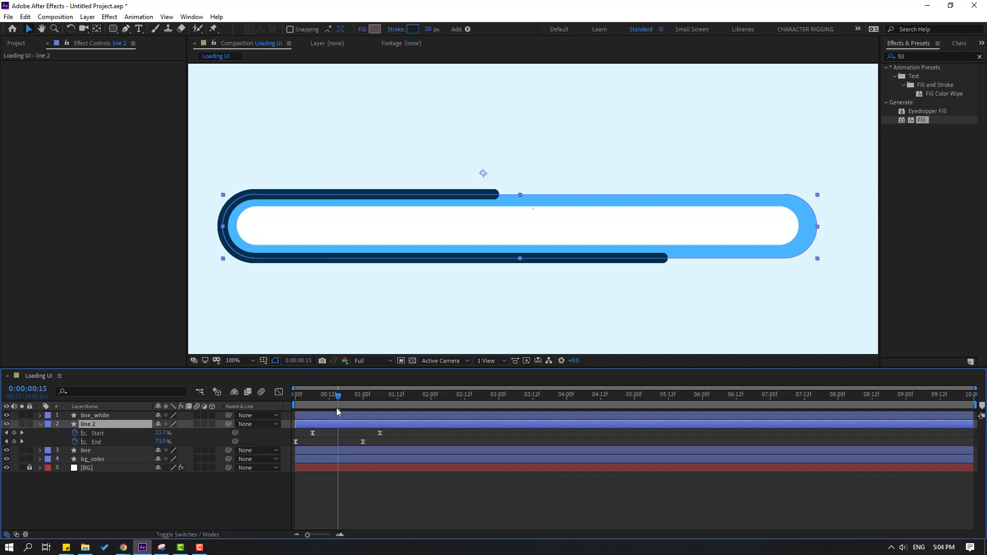
pyautogui.moveTo(338, 411); pyautogui.dragTo(321, 409)
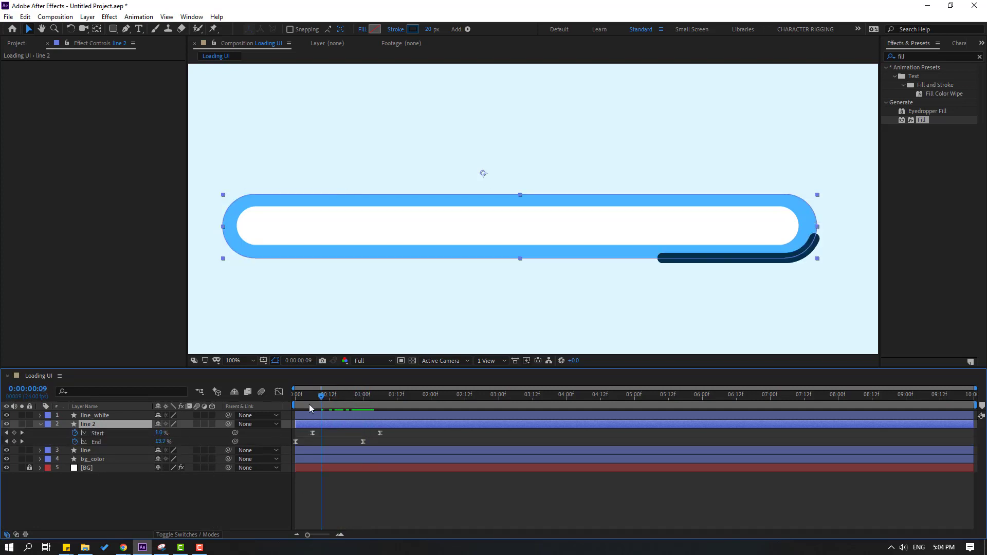
pyautogui.click(304, 405)
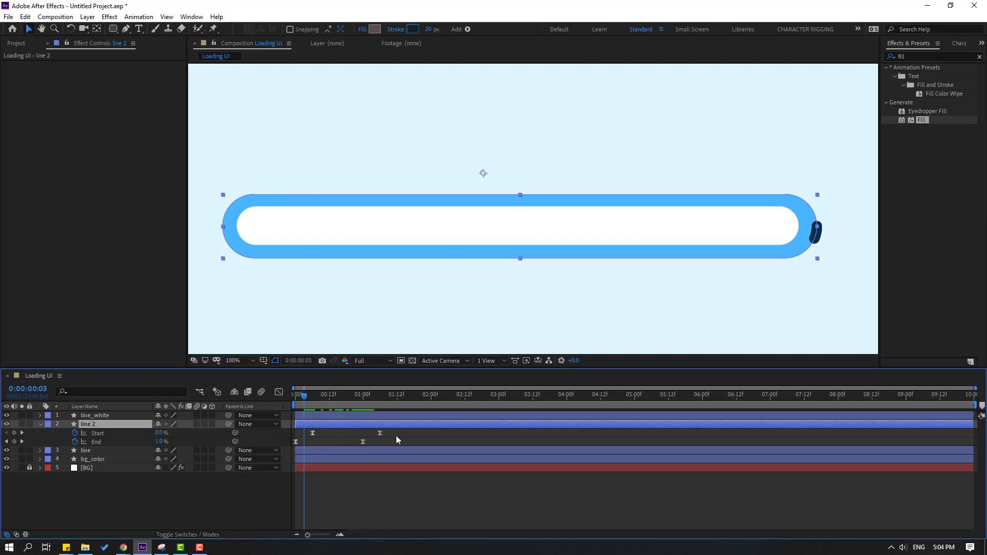
pyautogui.moveTo(396, 436); pyautogui.dragTo(306, 431)
pyautogui.press('Delete')
# Step: Offset line 2 about a frame later, preview, and check the complete outline at 0:00:01:14
pyautogui.click(381, 508)
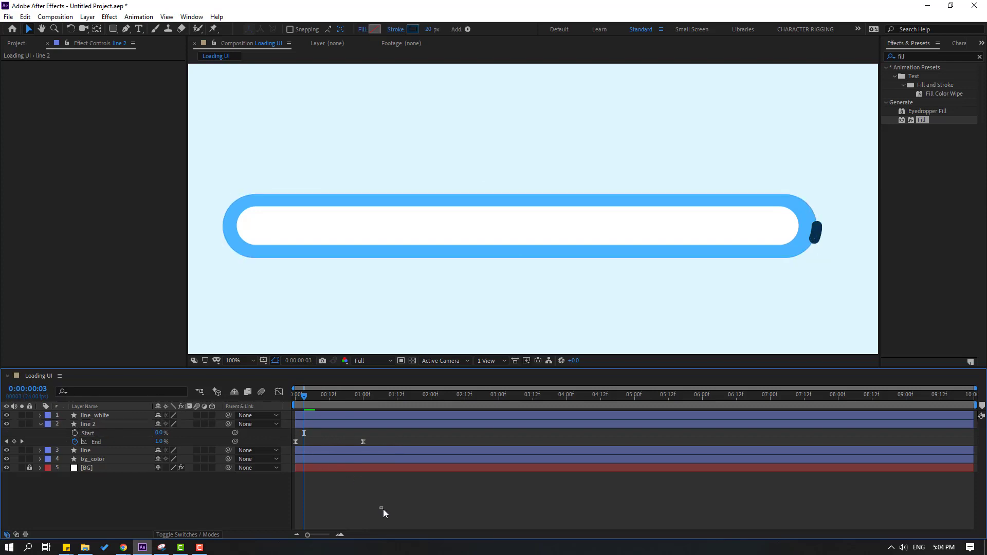
pyautogui.press('space')
pyautogui.press('space')
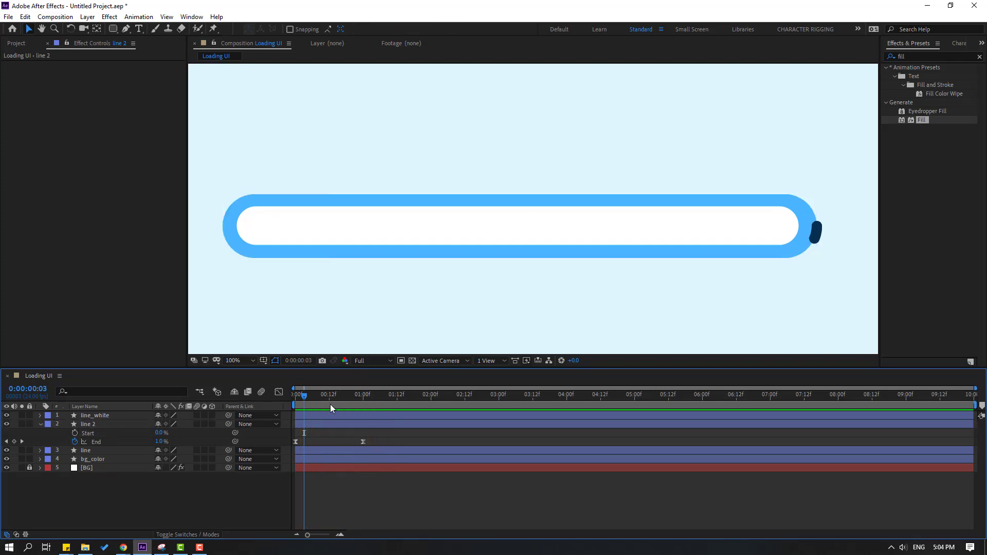
pyautogui.press('pagedown')
pyautogui.press('pagedown')
pyautogui.click(92, 424)
pyautogui.moveTo(322, 425); pyautogui.dragTo(359, 425)
pyautogui.press('space')
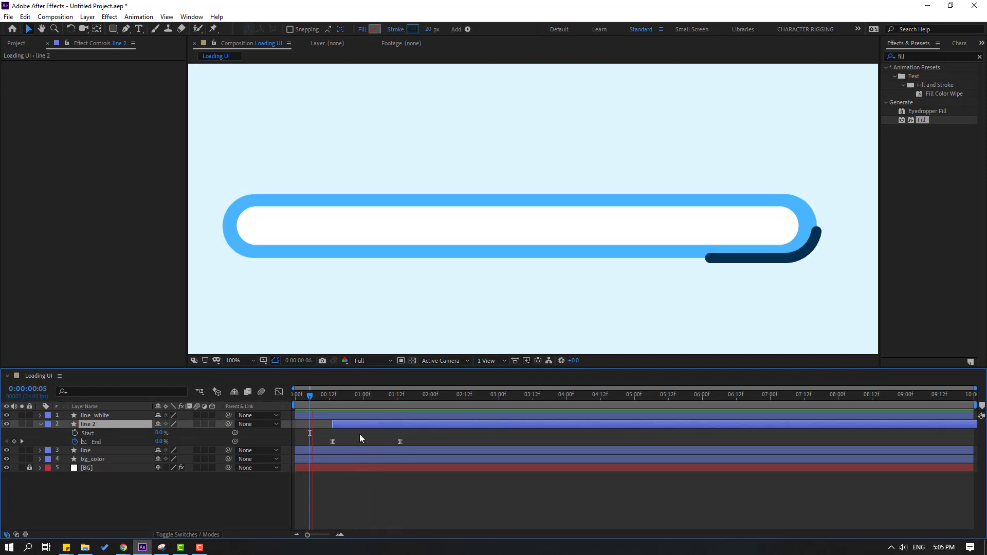
pyautogui.press('space')
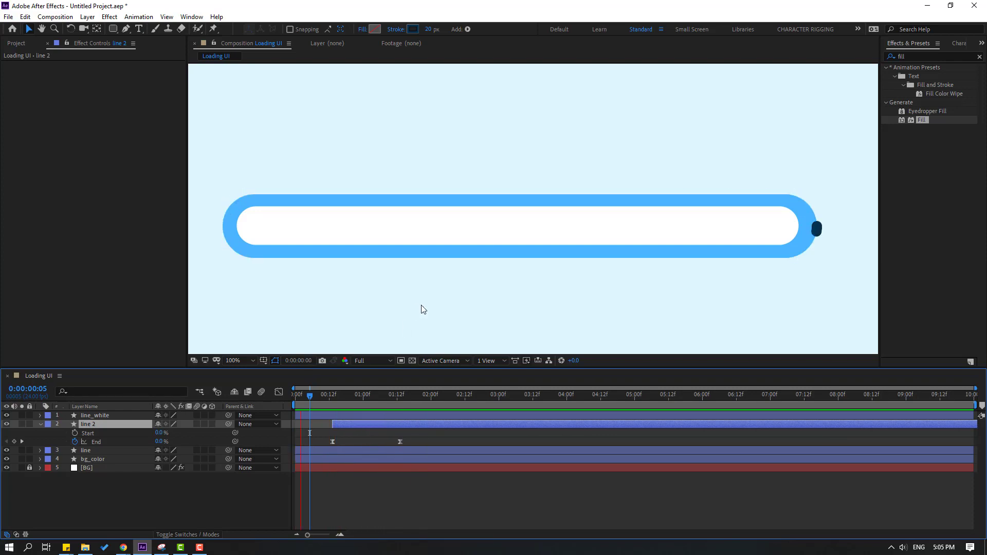
pyautogui.press(',')
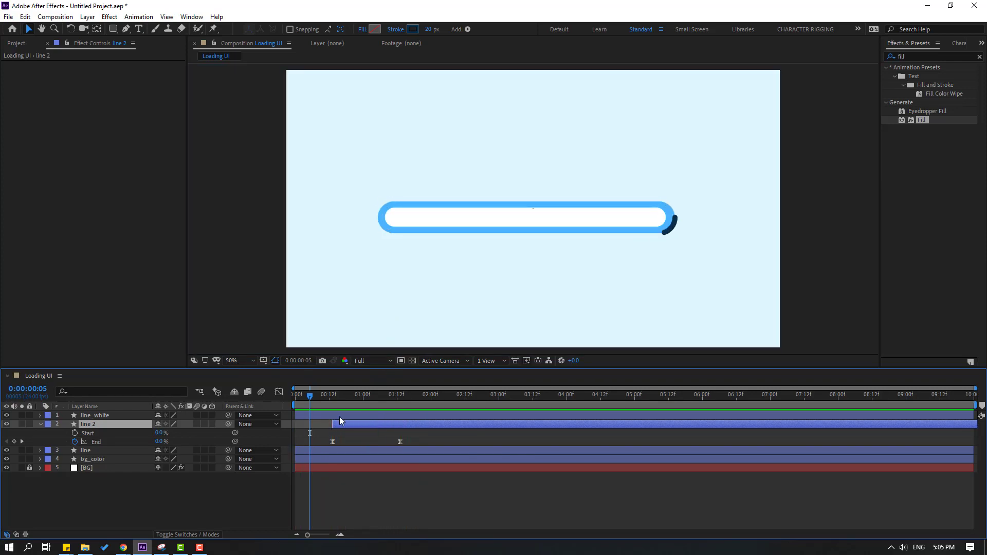
pyautogui.moveTo(348, 423); pyautogui.dragTo(343, 425)
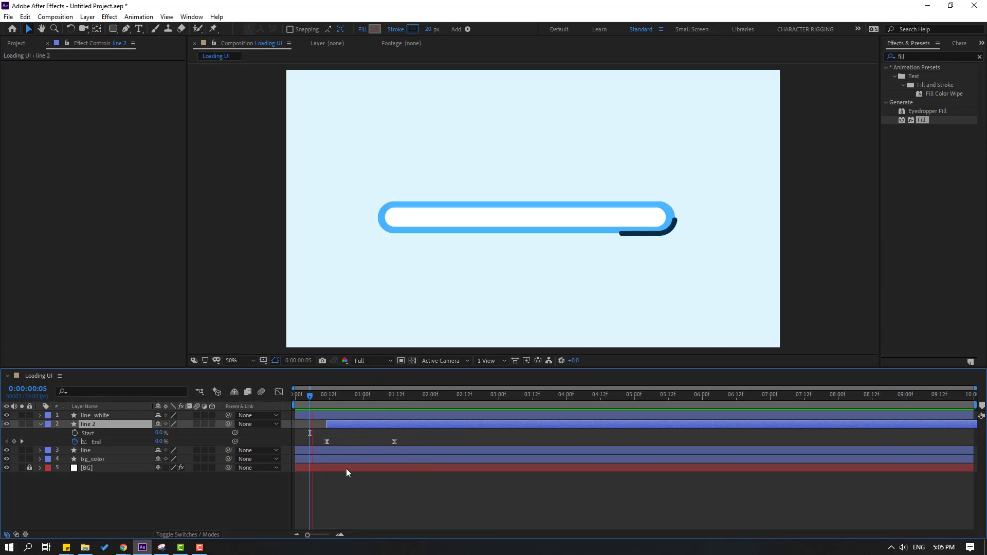
pyautogui.moveTo(335, 395); pyautogui.dragTo(403, 395)
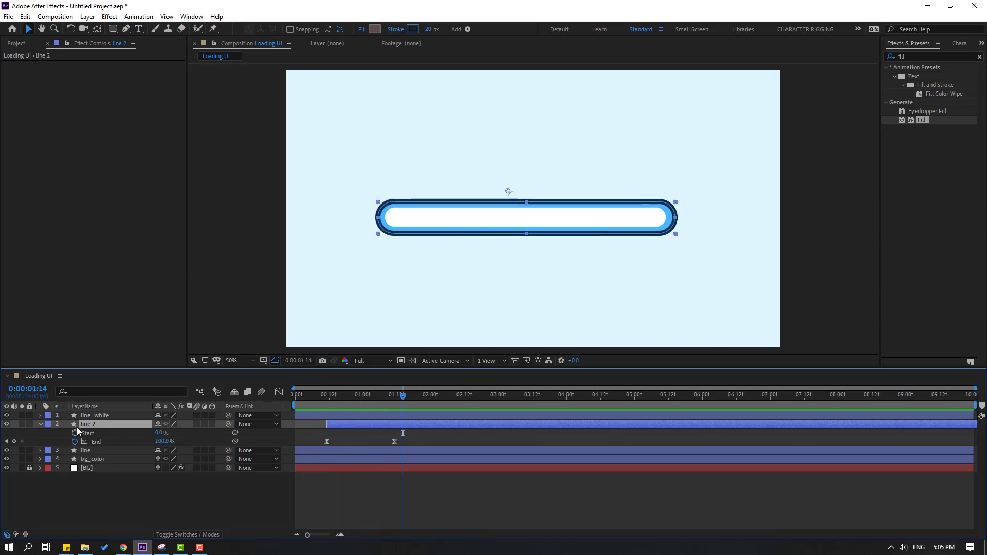
# Step: Reveal the Rectangle Path 1 Size property of the bg_color layer
pyautogui.click(40, 426)
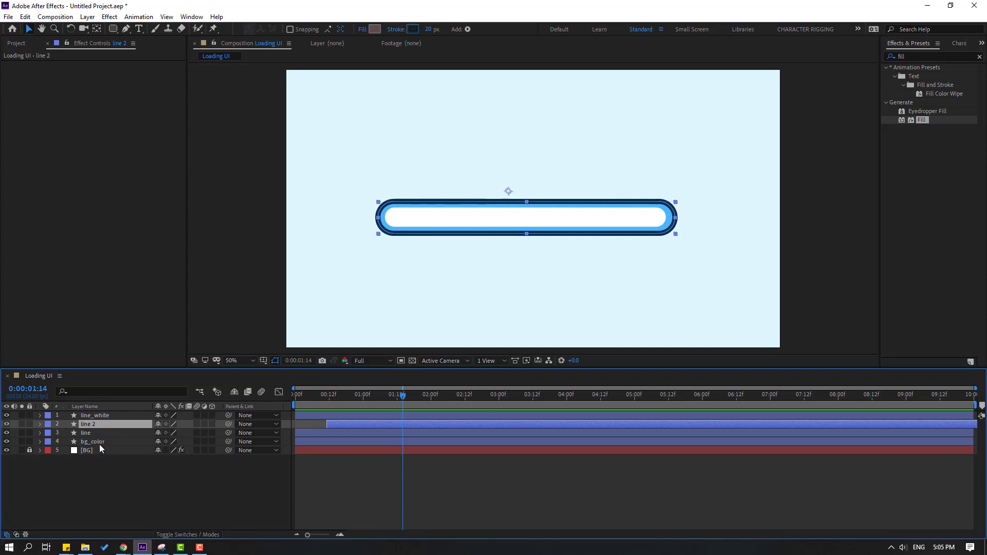
pyautogui.click(100, 443)
pyautogui.click(40, 442)
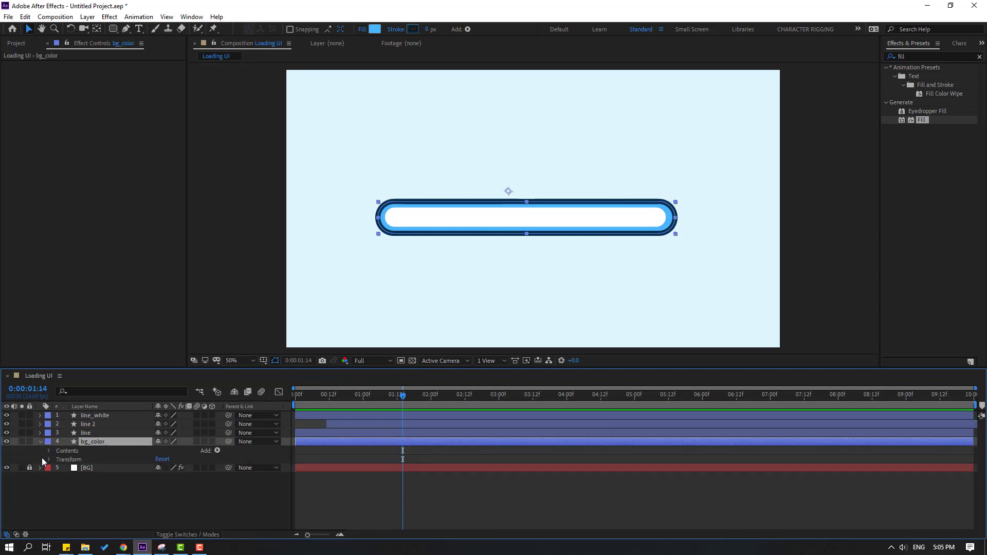
pyautogui.click(49, 451)
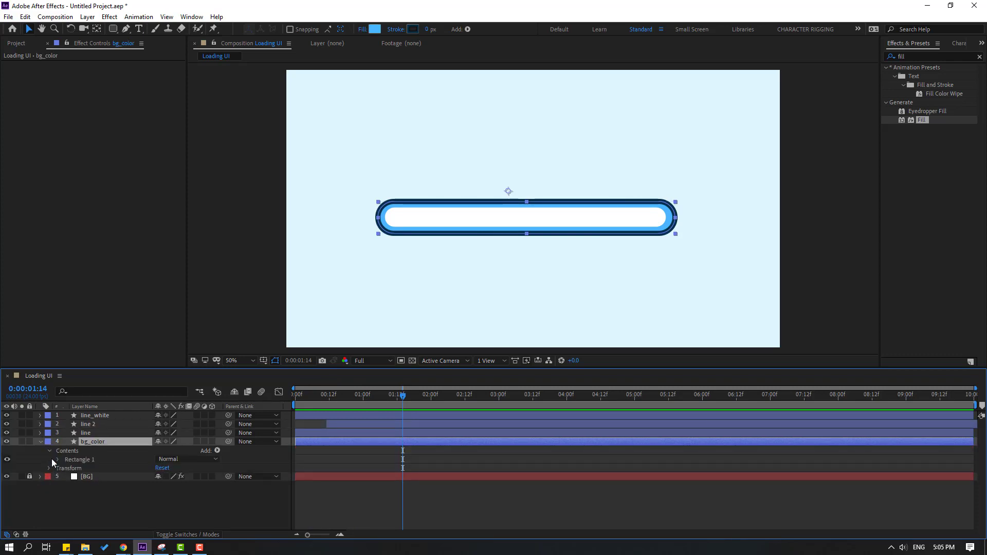
pyautogui.click(57, 459)
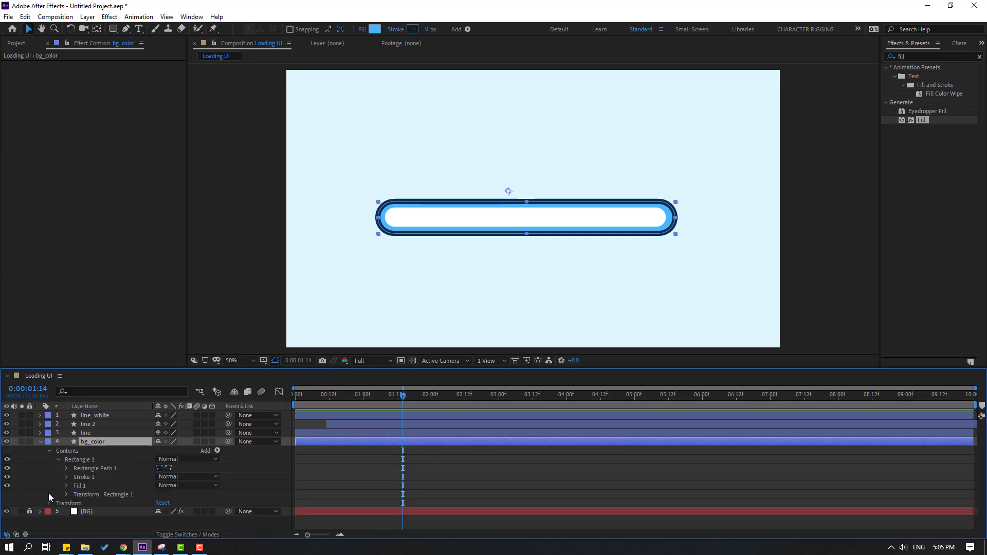
pyautogui.click(66, 468)
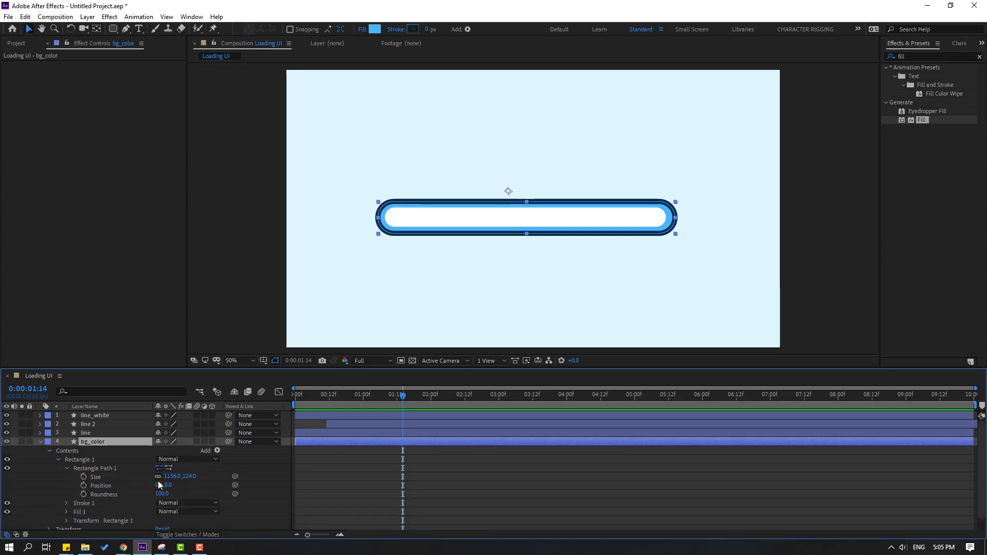
# Step: Keyframe the rectangle Size from 0 width at 0:00:00:20 to full 1156 width later
pyautogui.moveTo(388, 393); pyautogui.dragTo(353, 399)
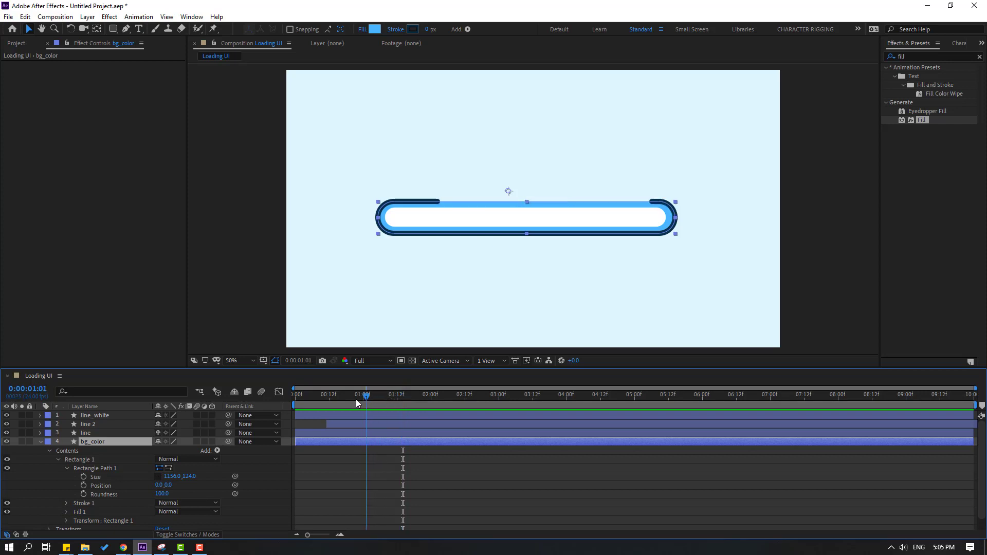
pyautogui.click(84, 476)
pyautogui.moveTo(353, 477); pyautogui.dragTo(411, 477)
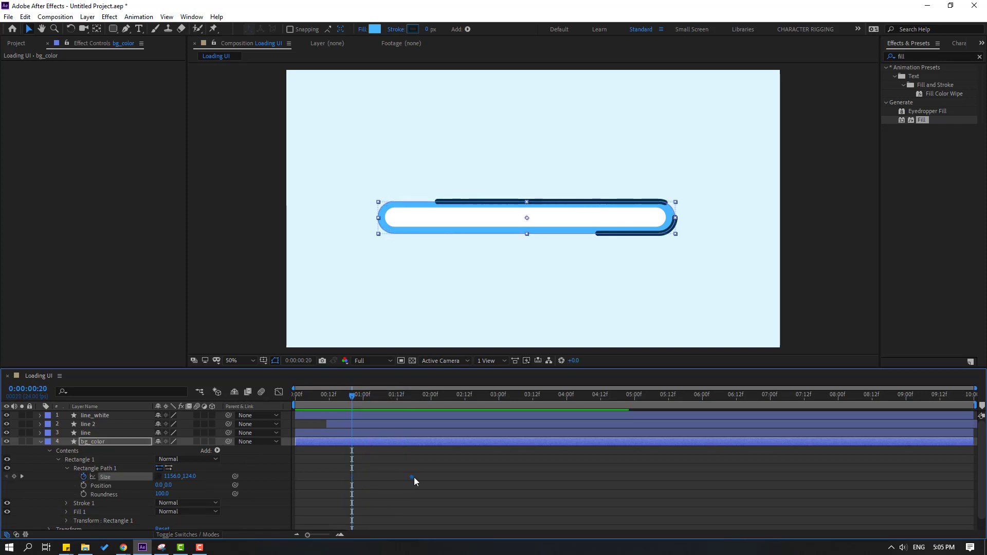
pyautogui.moveTo(172, 477); pyautogui.dragTo(88, 492)
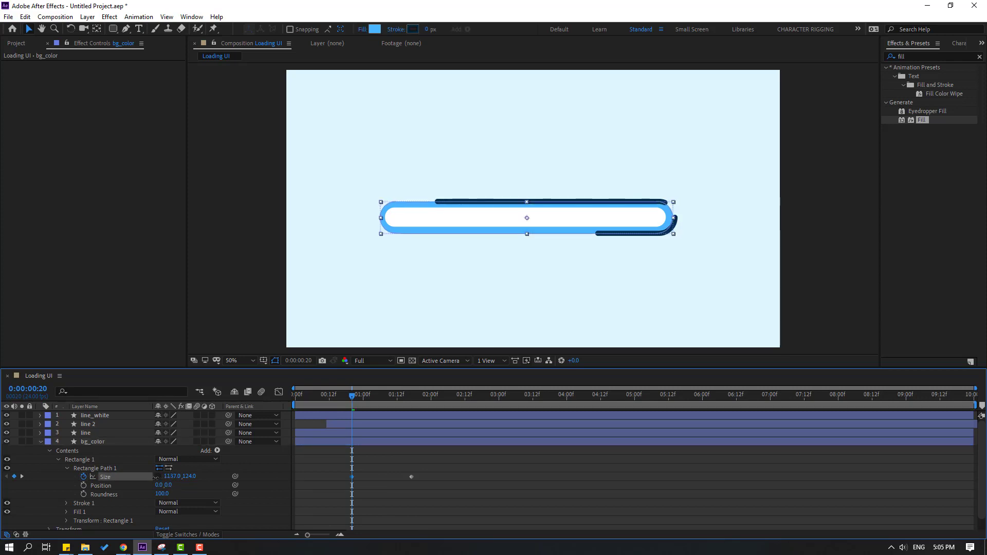
pyautogui.click(168, 476)
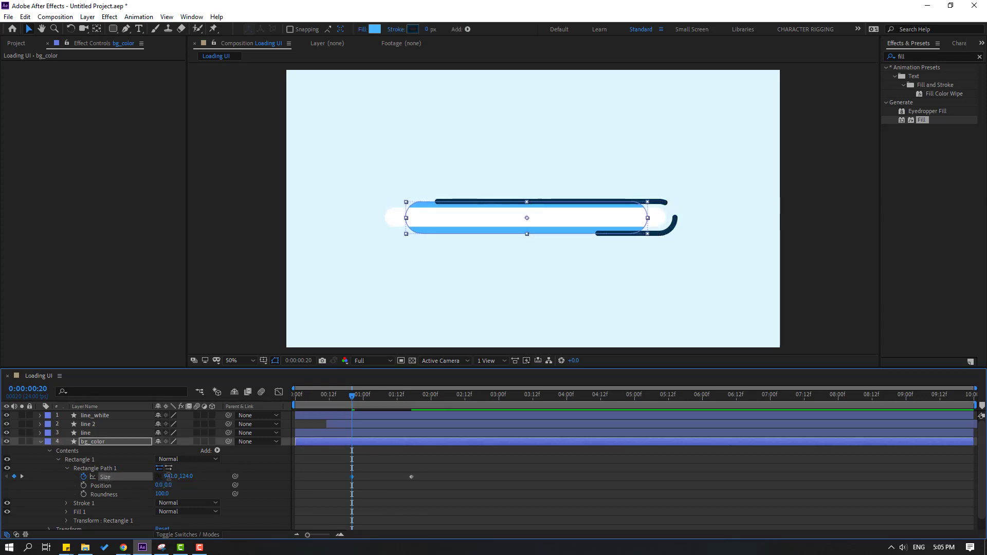
pyautogui.write('0')
pyautogui.press('Return')
# Step: Apply Easy Ease to the Size keyframes, steepen influence to about 98.7%, and preview
pyautogui.moveTo(452, 493); pyautogui.dragTo(350, 470)
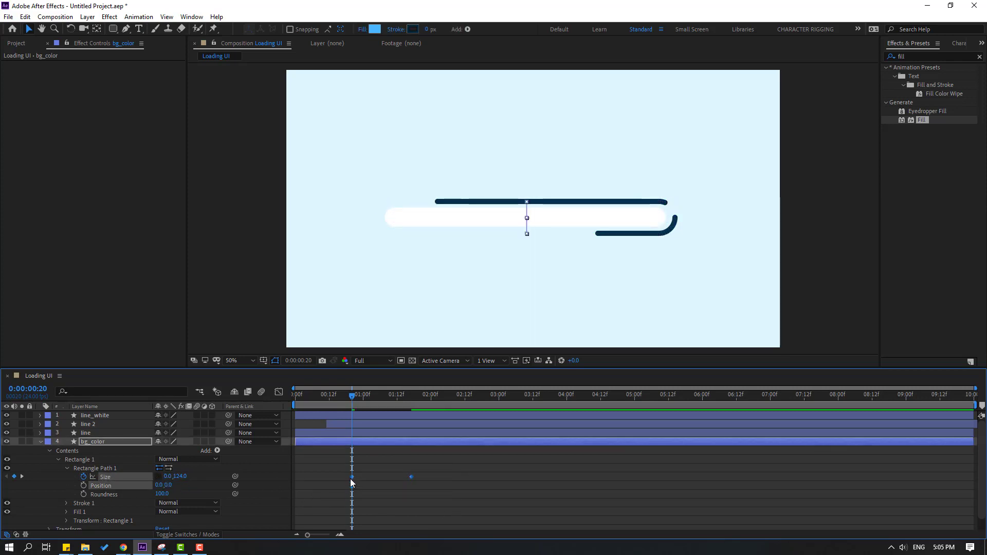
pyautogui.rightClick(351, 477)
pyautogui.moveTo(401, 469)
pyautogui.click(515, 401)
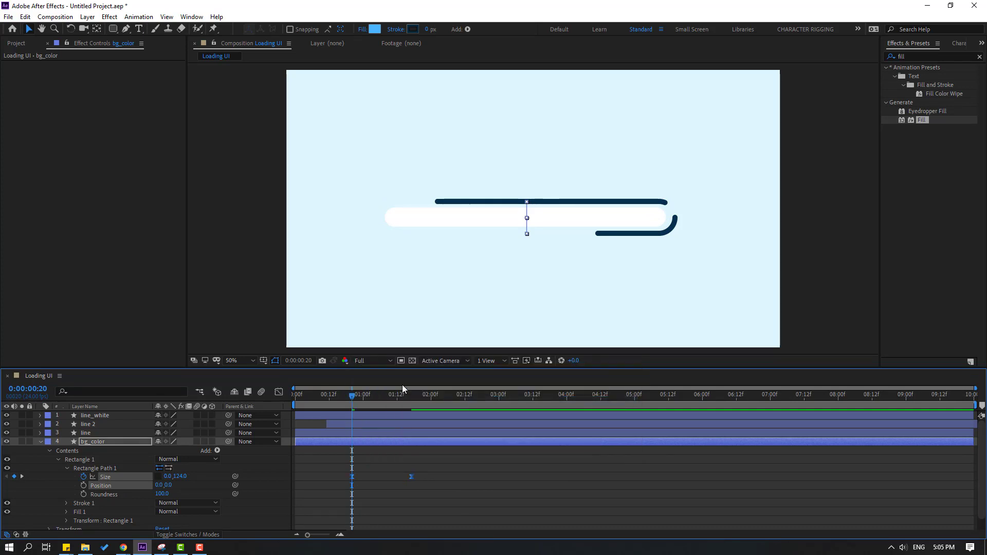
pyautogui.click(279, 392)
pyautogui.moveTo(365, 496)
pyautogui.mouseDown()
pyautogui.moveTo(335, 514)
pyautogui.moveTo(391, 507)
pyautogui.mouseUp()
pyautogui.press('space')
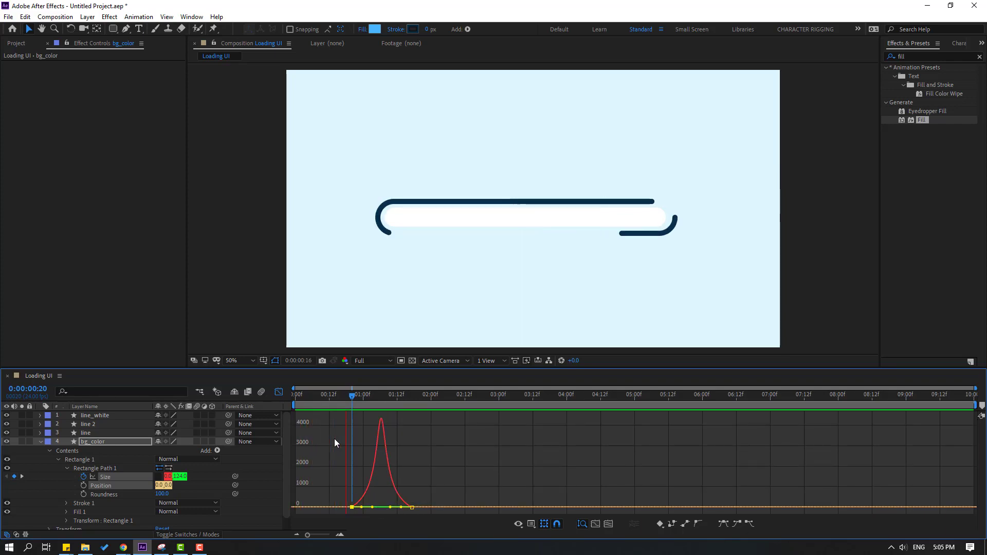
pyautogui.press('space')
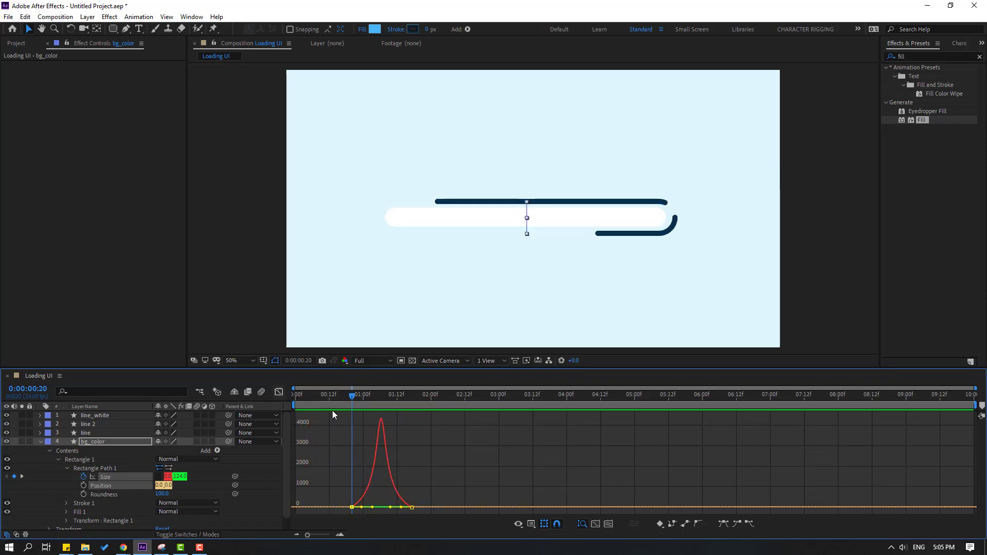
pyautogui.hotkey('shift', 'F3')
pyautogui.moveTo(353, 397); pyautogui.dragTo(395, 396)
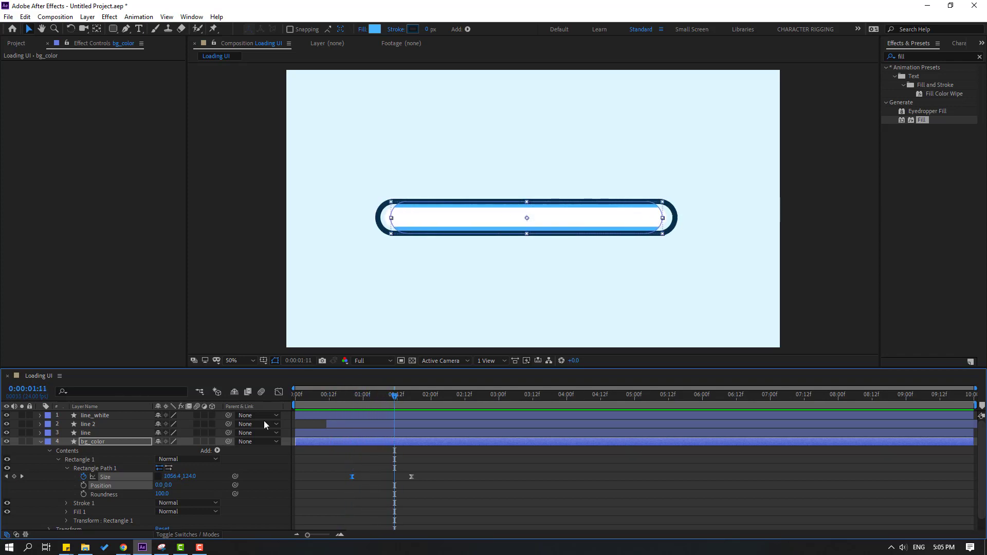
pyautogui.click(94, 416)
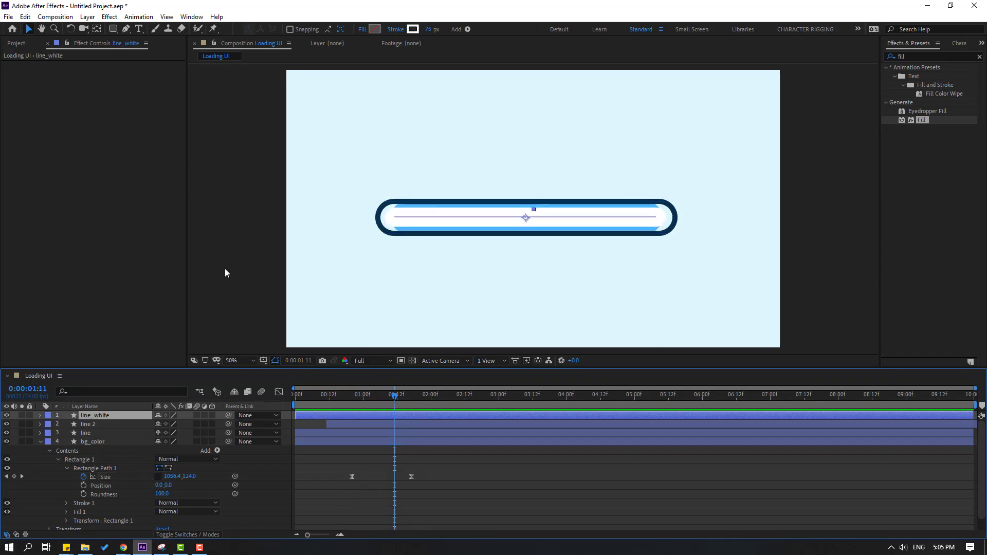
# Step: Add Trim Paths to line_white and set its End to 0%
pyautogui.click(468, 30)
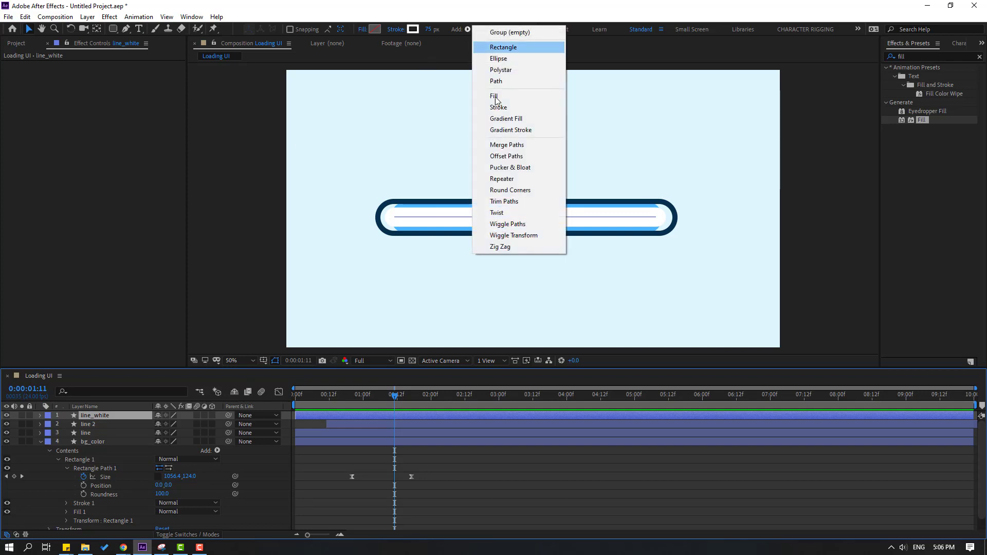
pyautogui.click(504, 202)
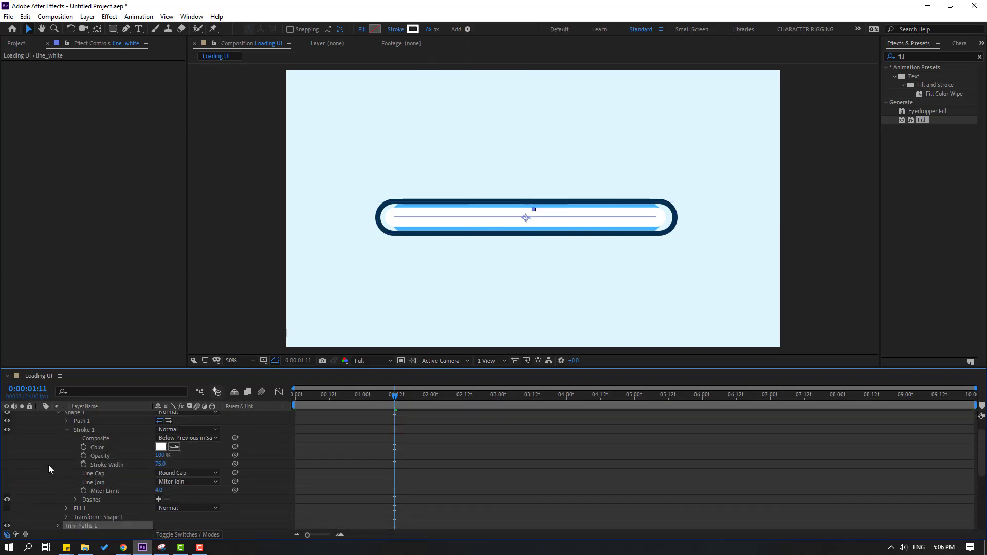
pyautogui.click(66, 429)
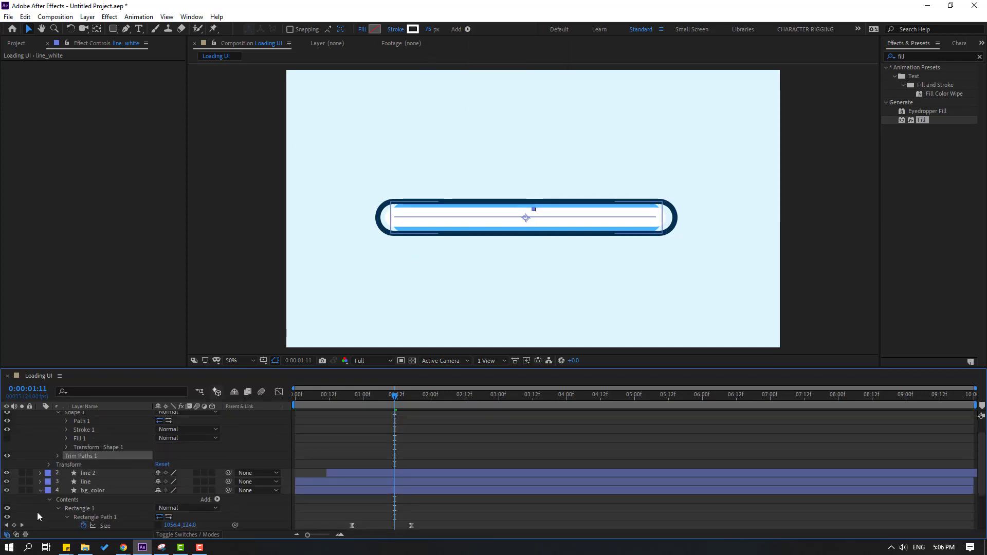
pyautogui.click(57, 456)
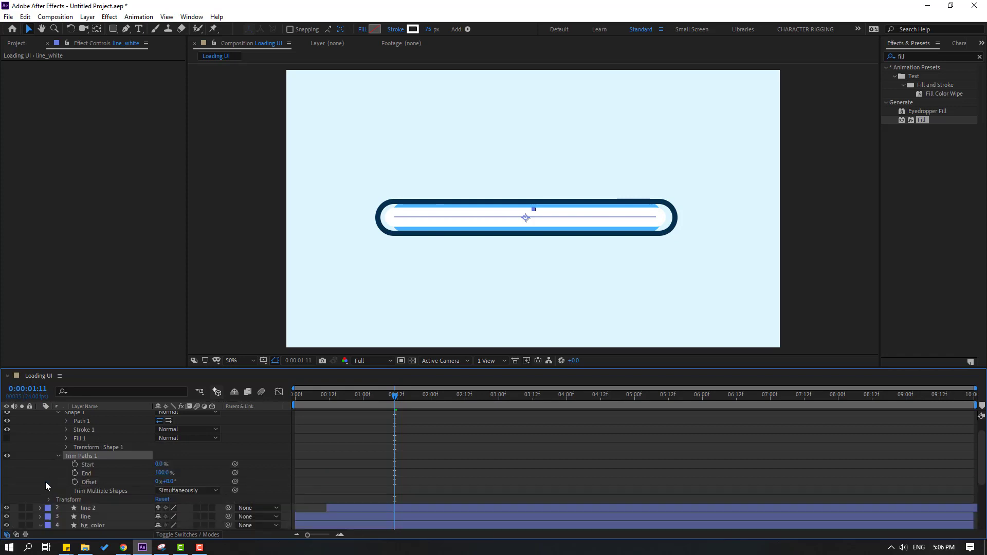
pyautogui.click(162, 474)
pyautogui.write('0')
pyautogui.press('Return')
# Step: Keyframe Trim Paths End from 0% at frame 0 to 100% at 0:00:01:01
pyautogui.scroll(2, 399, 459)
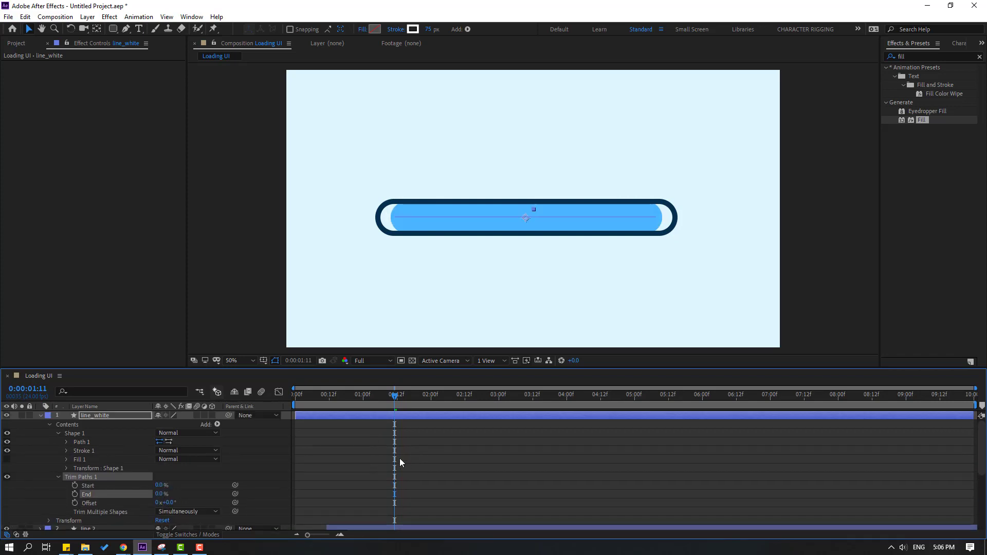
pyautogui.moveTo(381, 397); pyautogui.dragTo(288, 402)
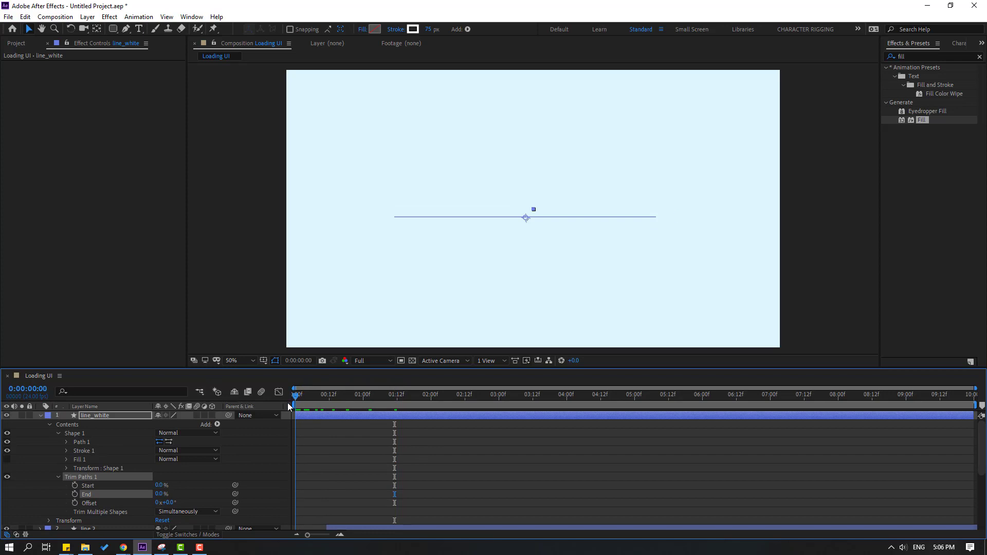
pyautogui.click(75, 495)
pyautogui.moveTo(307, 393); pyautogui.dragTo(366, 395)
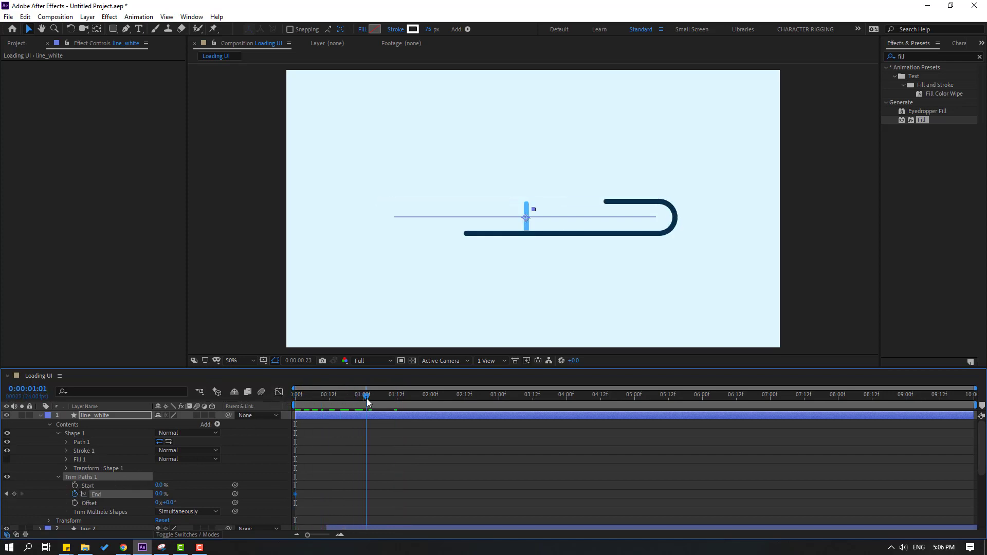
pyautogui.write('100')
pyautogui.press('Return')
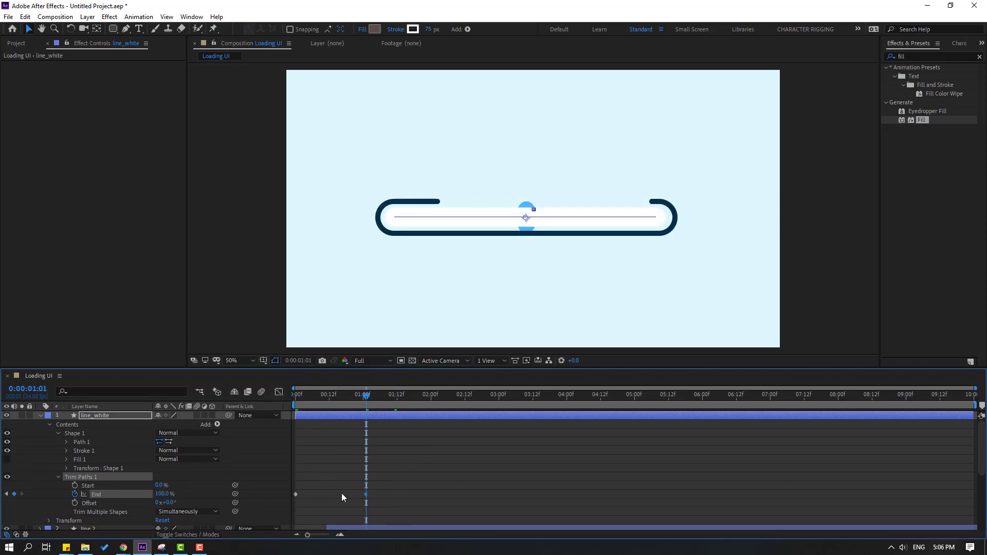
# Step: Easy Ease the End keyframes and shape the speed curve to peak late and sharply
pyautogui.rightClick(296, 494)
pyautogui.moveTo(360, 488)
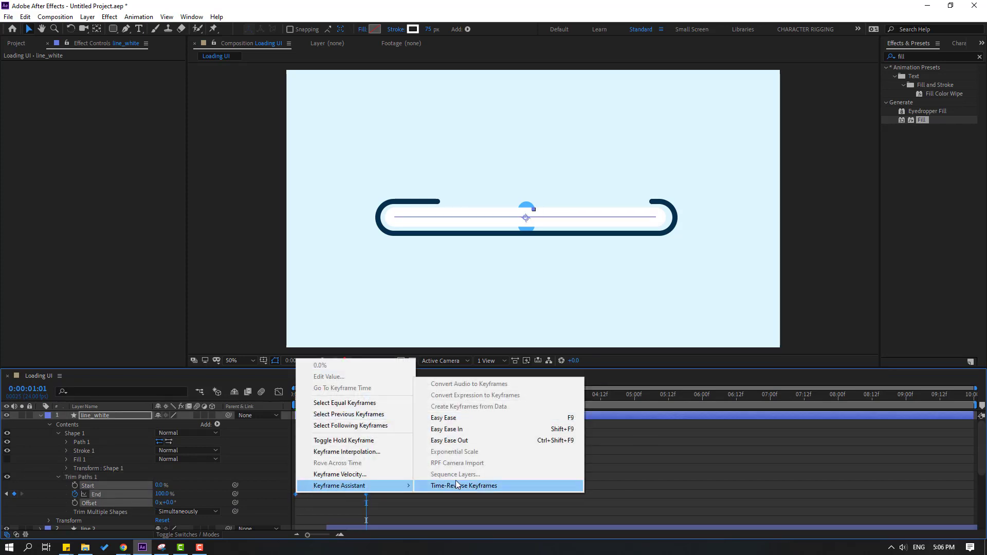
pyautogui.click(449, 421)
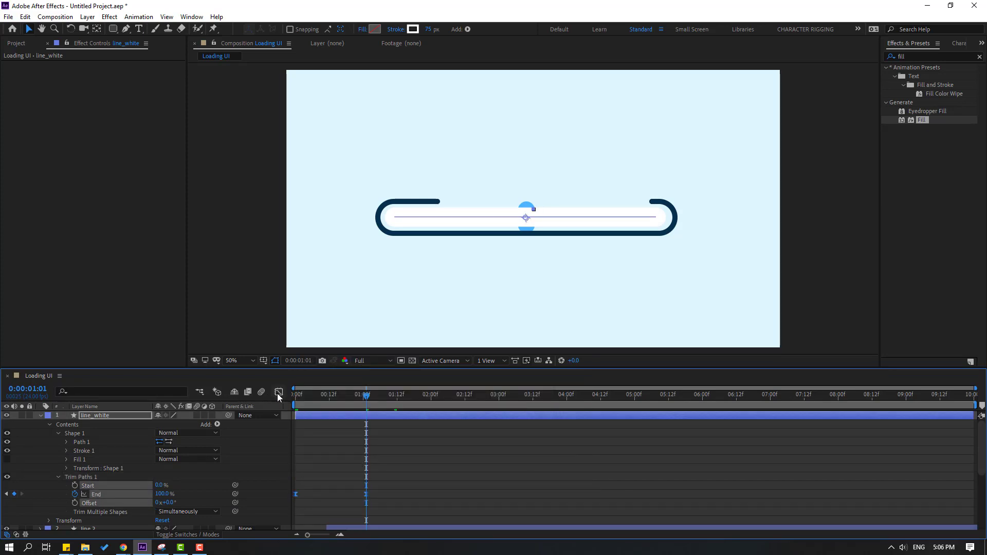
pyautogui.hotkey('shift', 'F3')
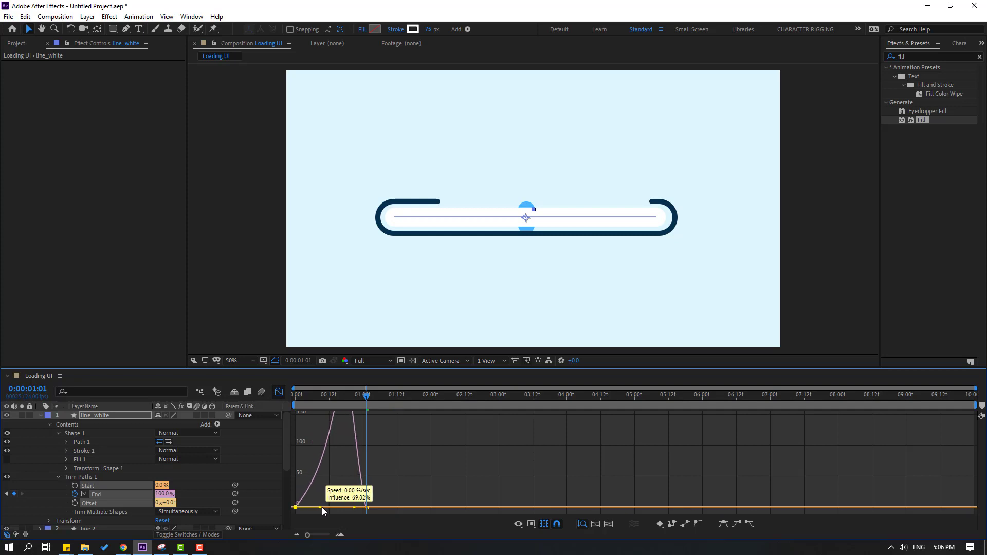
pyautogui.moveTo(307, 508); pyautogui.dragTo(326, 508)
pyautogui.click(282, 394)
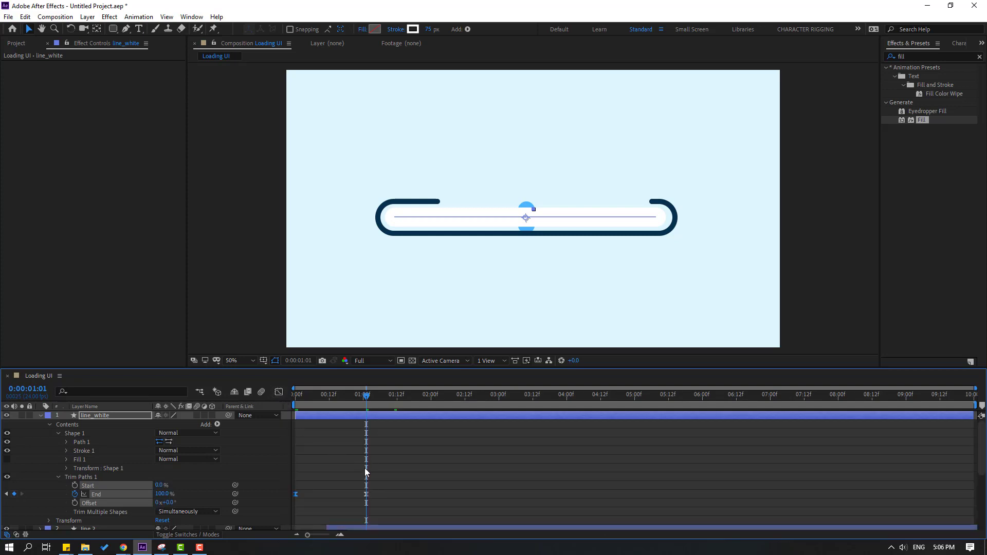
pyautogui.moveTo(391, 481)
pyautogui.mouseDown()
pyautogui.moveTo(359, 505)
pyautogui.moveTo(425, 495)
pyautogui.mouseUp()
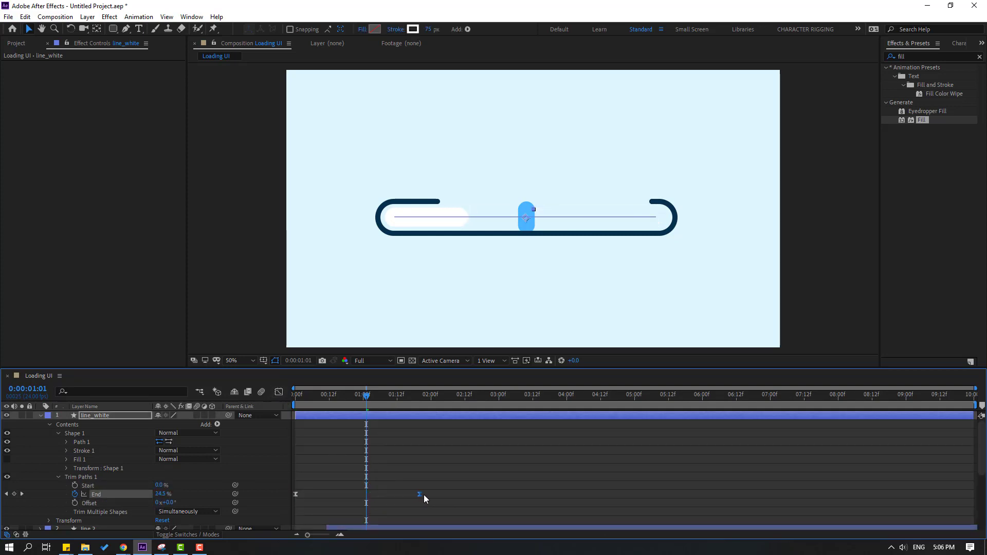
# Step: Shift the line_white layer slightly later in time and scrub to check timing
pyautogui.click(41, 415)
pyautogui.moveTo(325, 415); pyautogui.dragTo(448, 418)
pyautogui.press('space')
pyautogui.moveTo(340, 403); pyautogui.dragTo(400, 397)
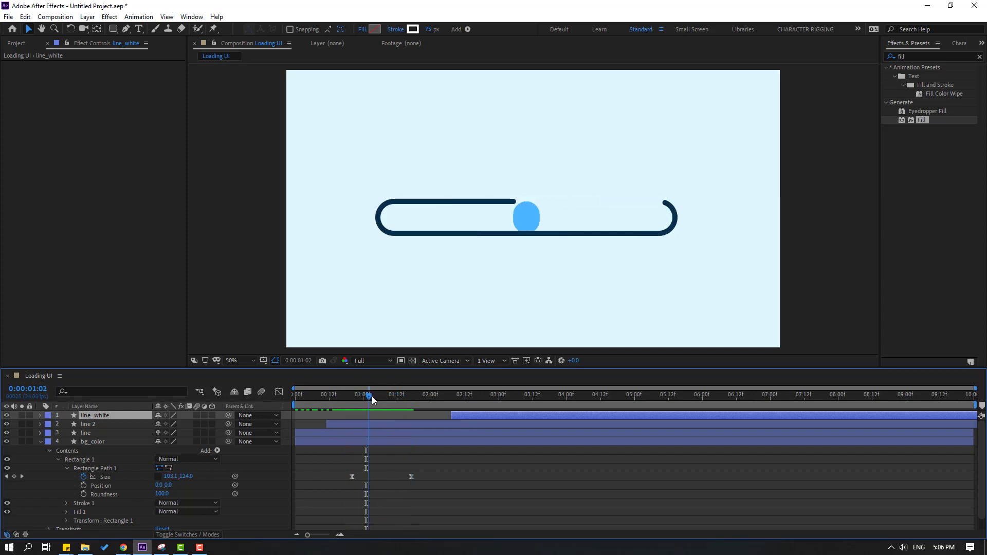
# Step: Move line_white to start at the playhead around 1:12 and preview the loading bar
pyautogui.moveTo(473, 415)
pyautogui.mouseDown()
pyautogui.moveTo(391, 399)
pyautogui.moveTo(513, 442)
pyautogui.mouseUp()
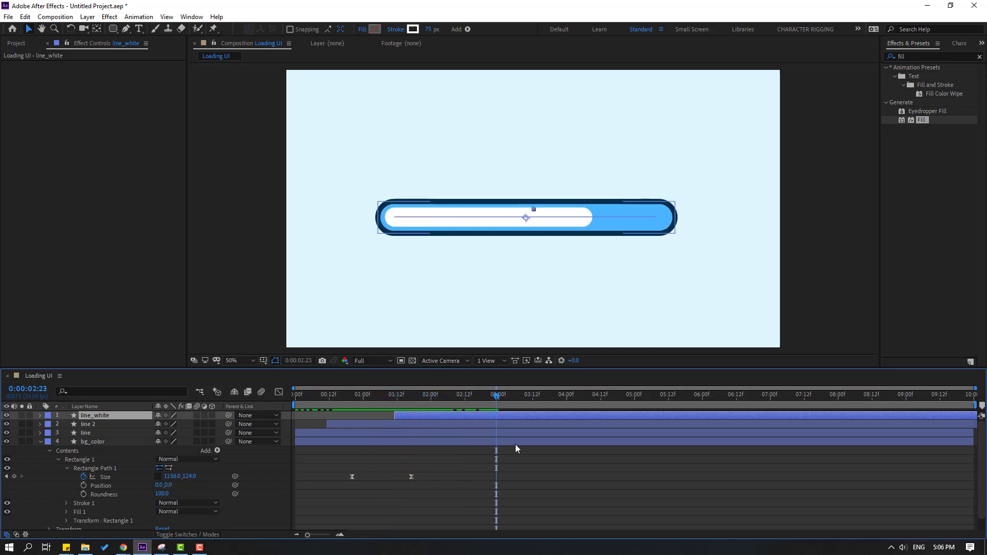
pyautogui.press('space')
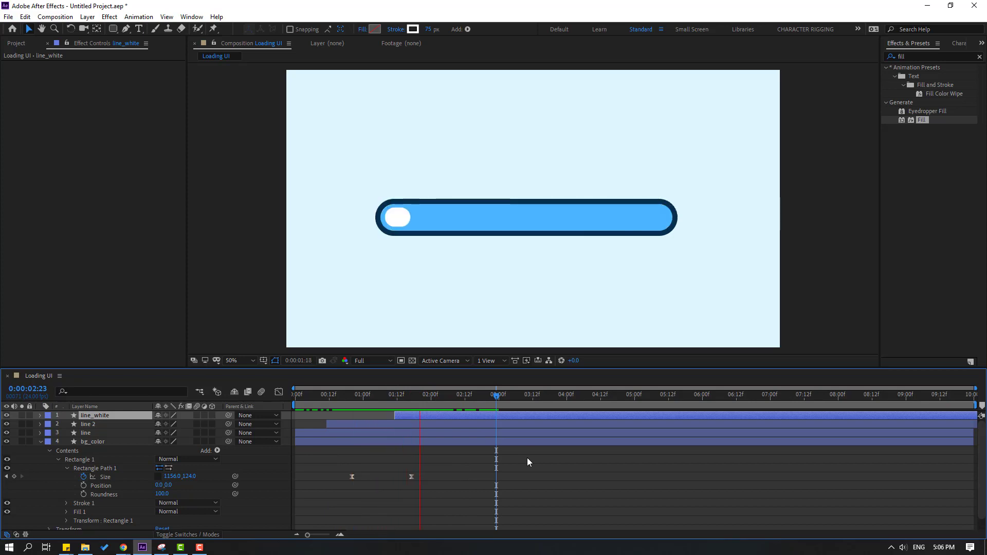
pyautogui.press('space')
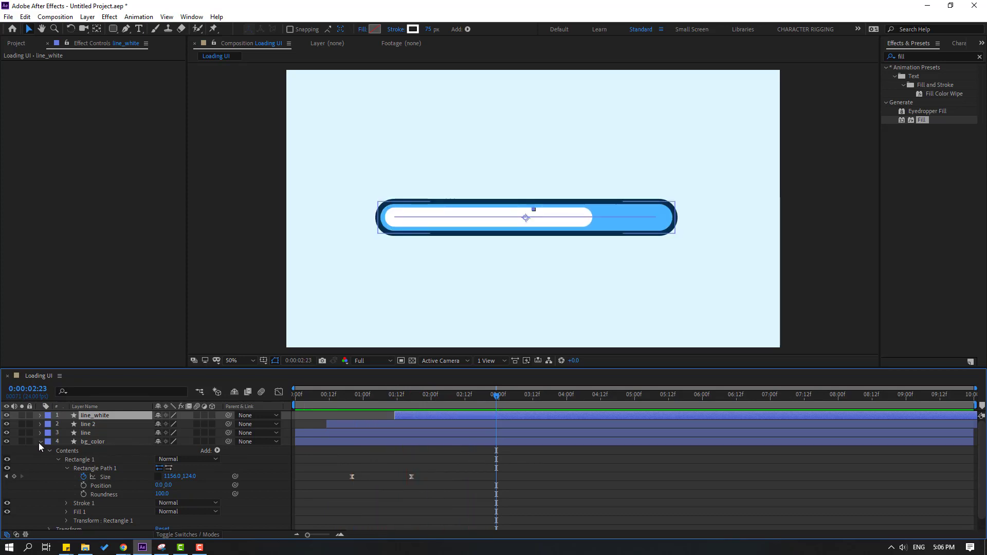
pyautogui.click(40, 442)
pyautogui.click(108, 443)
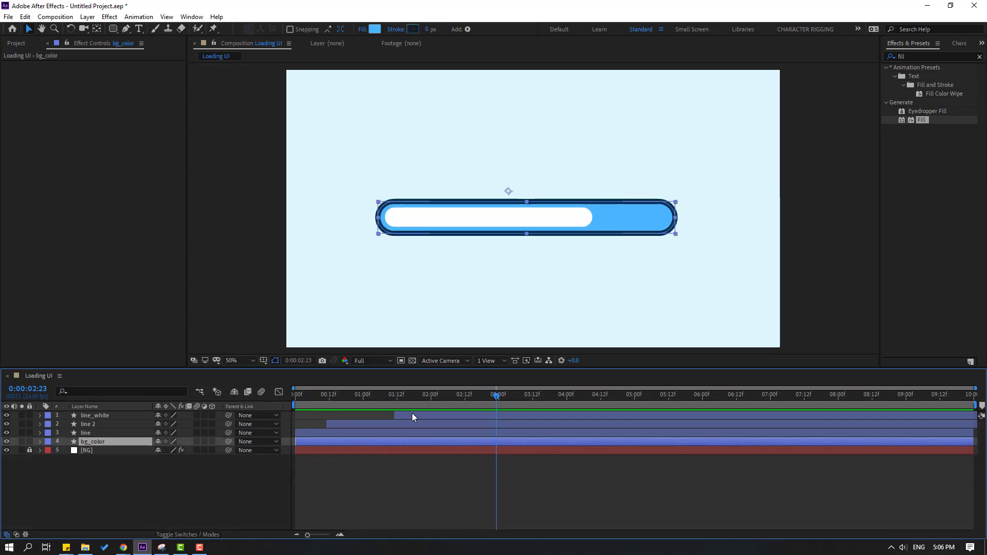
# Step: Shift bg_color earlier and duplicate it into bg_color 2 and bg_color 3
pyautogui.moveTo(383, 442); pyautogui.dragTo(357, 443)
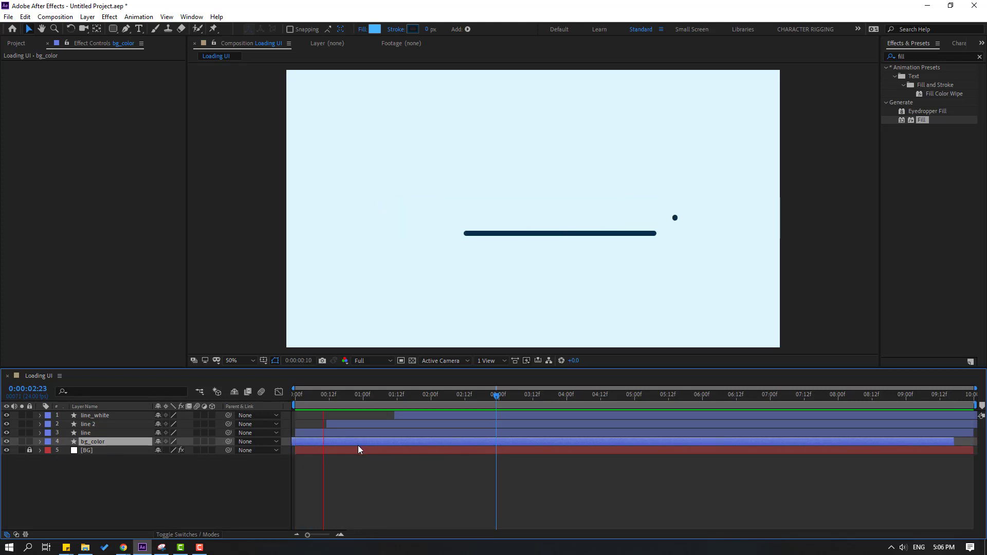
pyautogui.press('space')
pyautogui.click(346, 395)
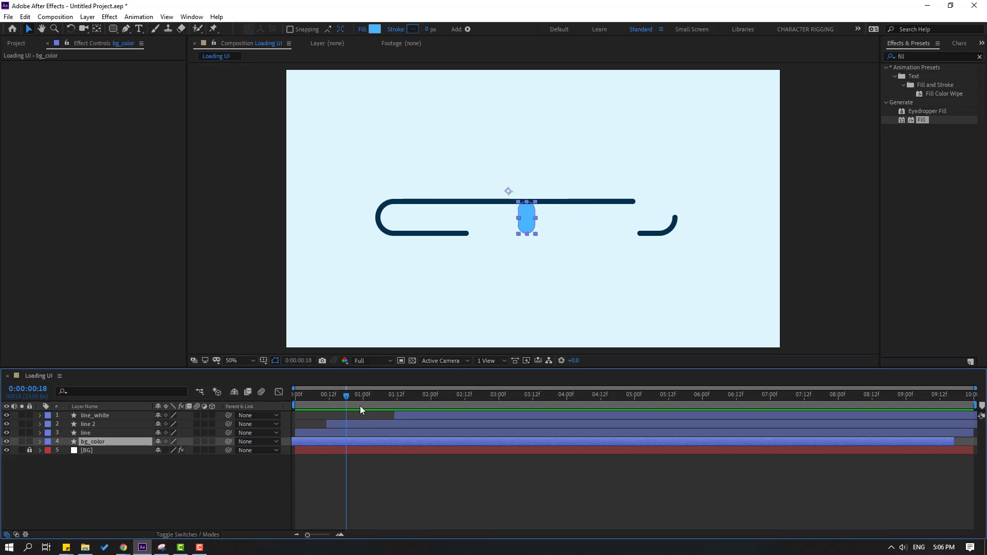
pyautogui.hotkey('ctrl', 'd')
pyautogui.hotkey('ctrl', 'd')
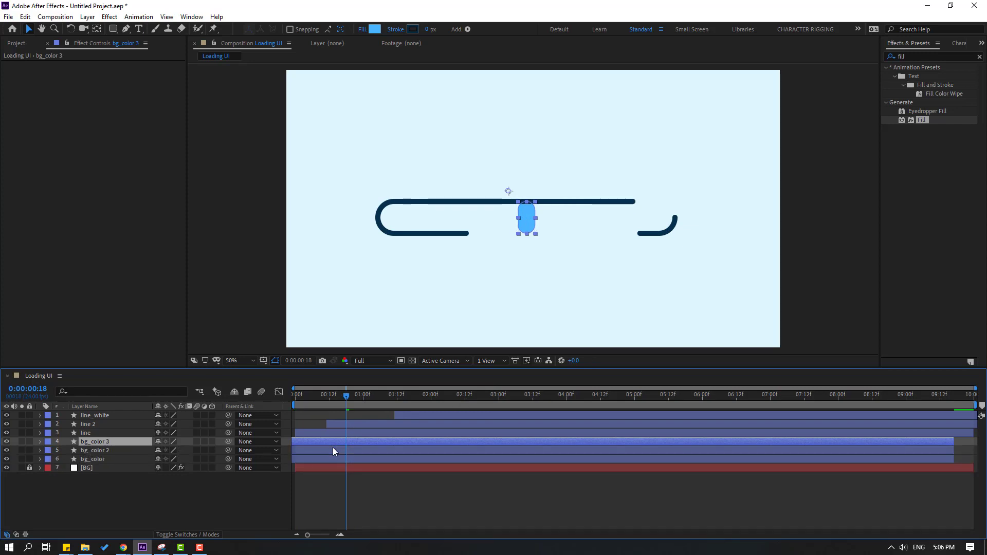
pyautogui.click(94, 461)
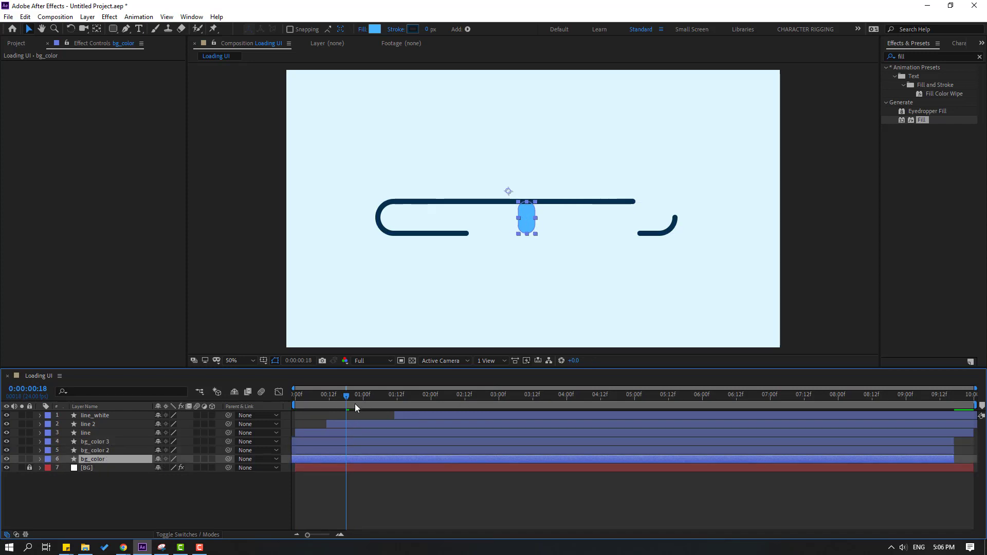
# Step: Offset bg_color 2 and bg_color 3 slightly later in time
pyautogui.moveTo(336, 393); pyautogui.dragTo(289, 400)
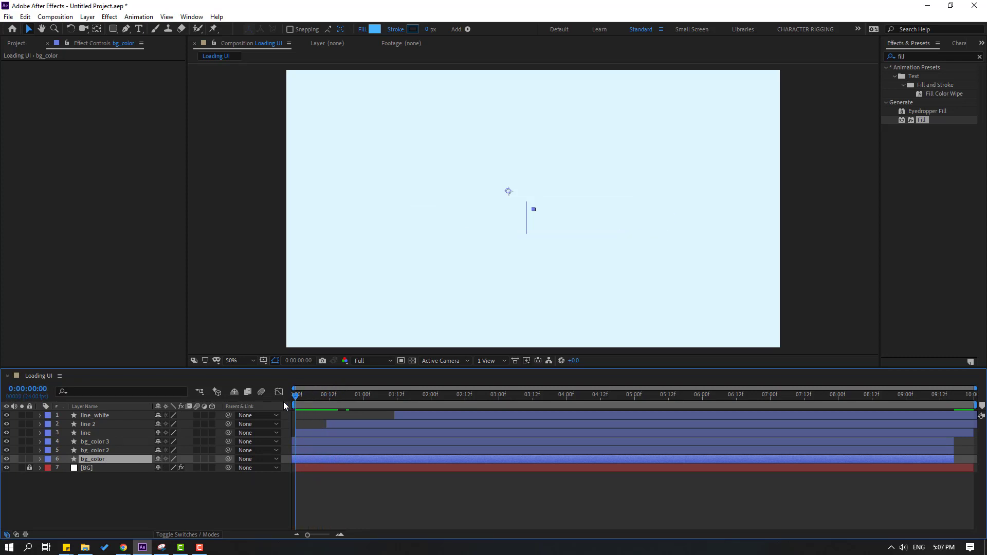
pyautogui.click(319, 452)
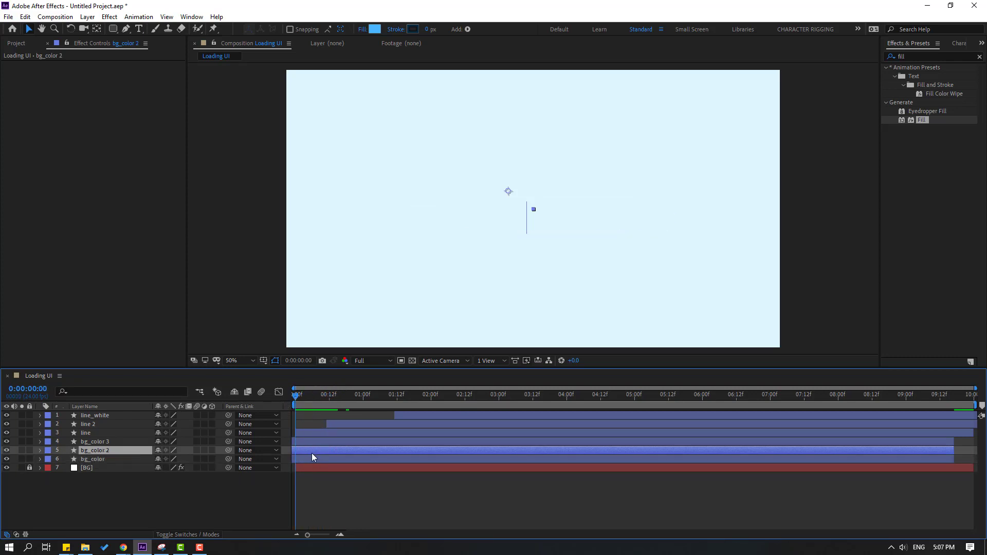
pyautogui.moveTo(311, 452); pyautogui.dragTo(329, 452)
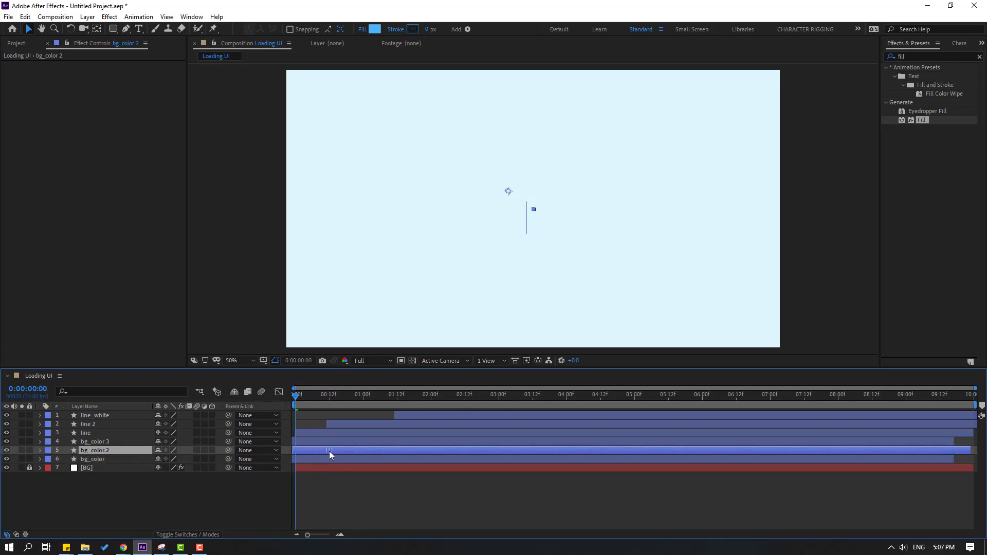
pyautogui.click(114, 443)
pyautogui.moveTo(303, 442); pyautogui.dragTo(332, 444)
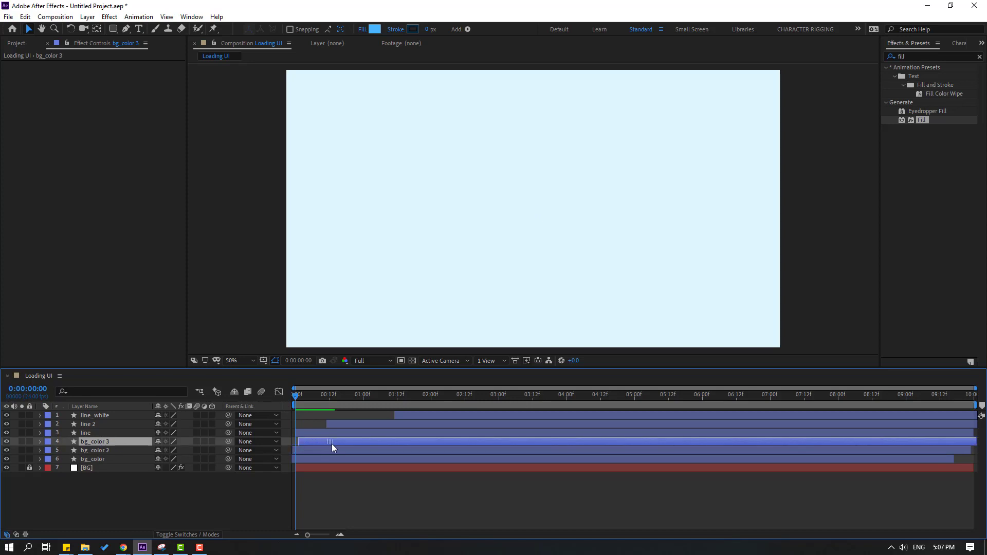
# Step: Change the bg_color fill colour to yellow FDFF51
pyautogui.click(88, 459)
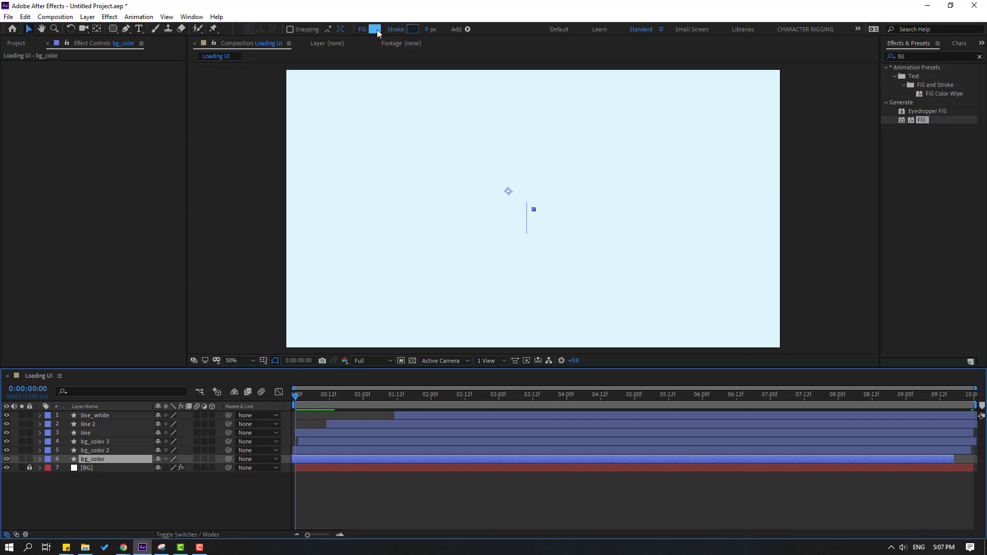
pyautogui.click(376, 30)
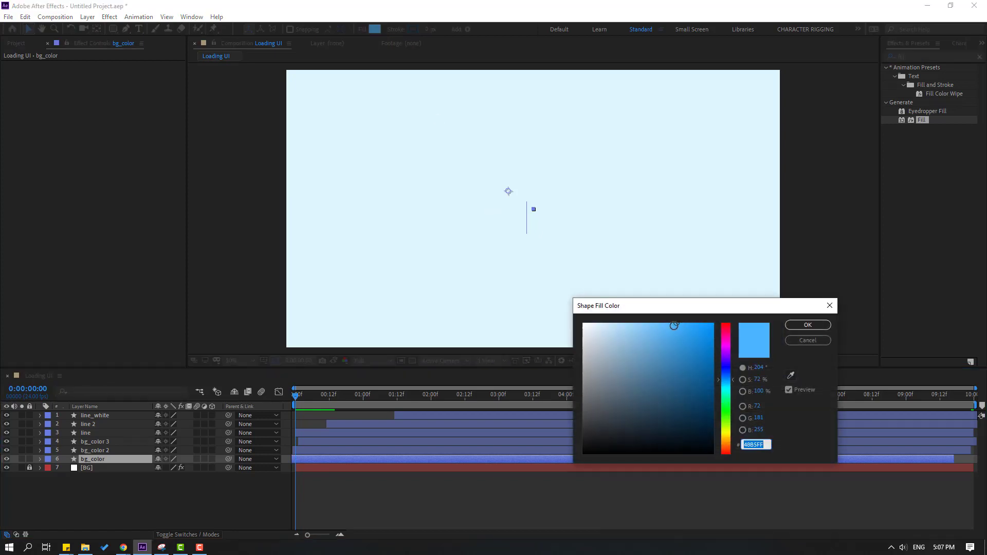
pyautogui.moveTo(674, 326); pyautogui.dragTo(648, 325)
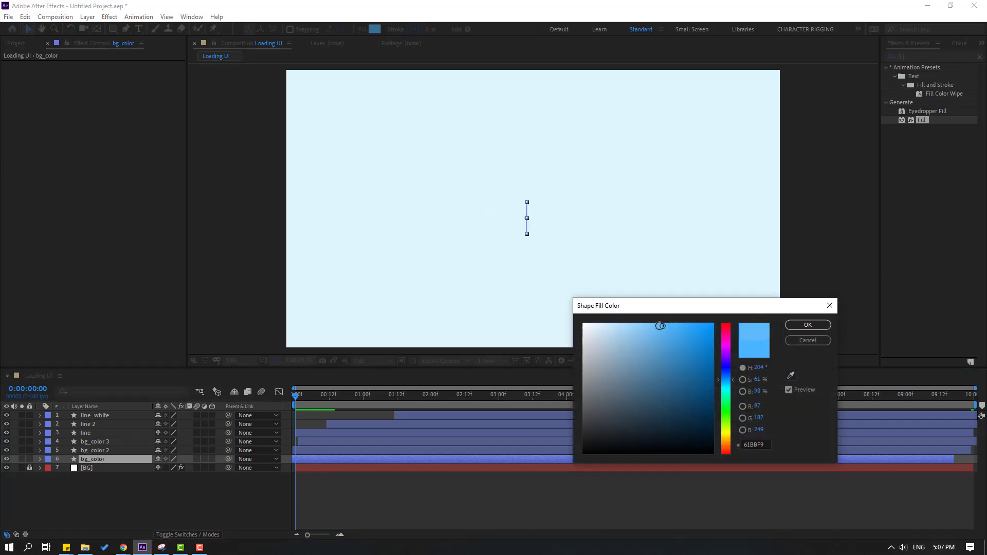
pyautogui.click(732, 434)
pyautogui.moveTo(713, 357); pyautogui.dragTo(671, 321)
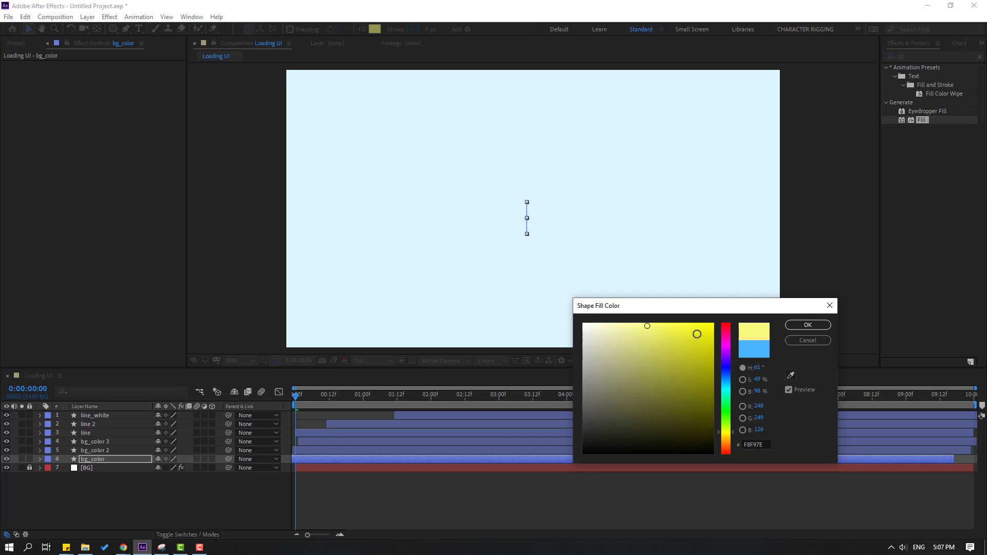
pyautogui.click(805, 326)
# Step: Recolour the bg_color 2 fill purple-blue and preview the animation
pyautogui.moveTo(304, 399); pyautogui.dragTo(363, 405)
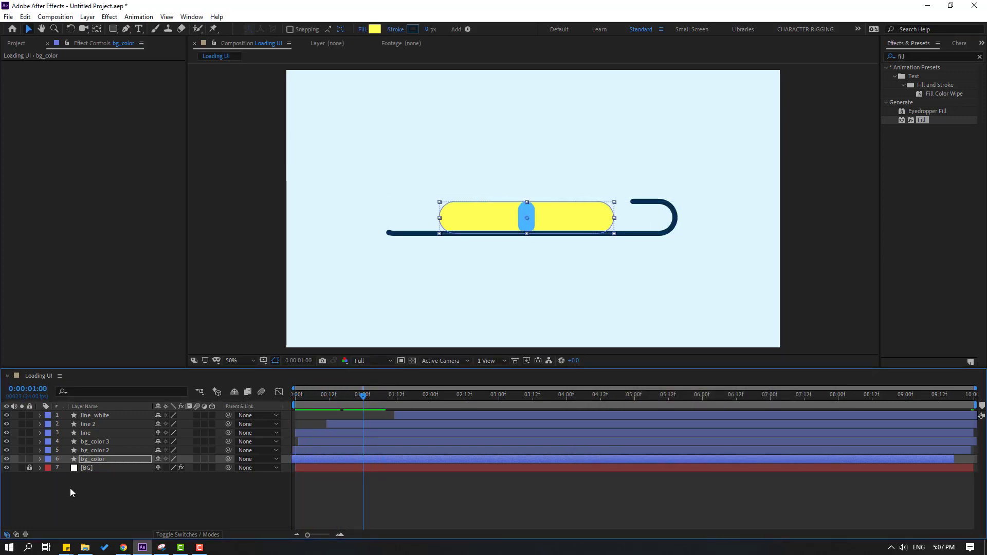
pyautogui.click(93, 450)
pyautogui.click(374, 29)
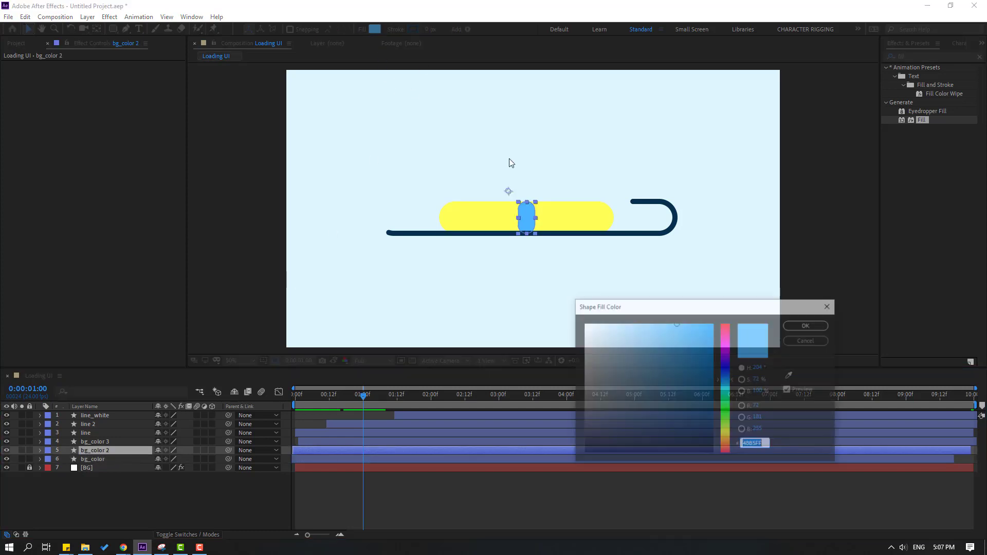
pyautogui.moveTo(732, 377); pyautogui.dragTo(730, 368)
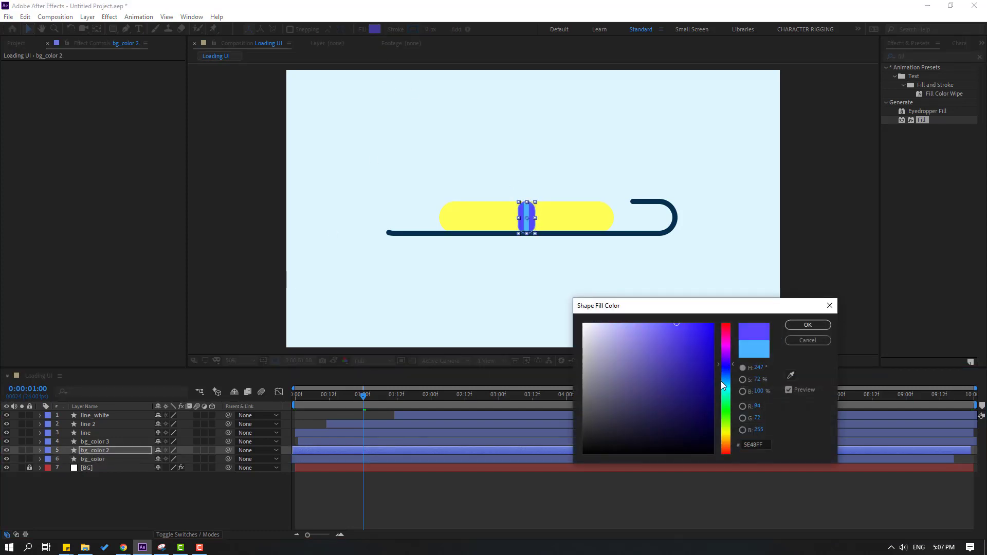
pyautogui.click(673, 330)
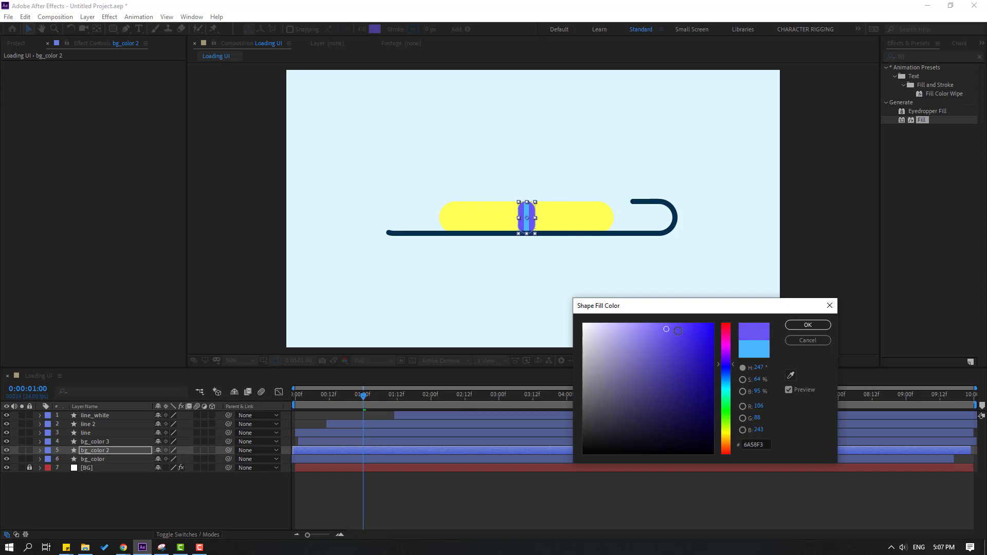
pyautogui.click(808, 325)
pyautogui.press('space')
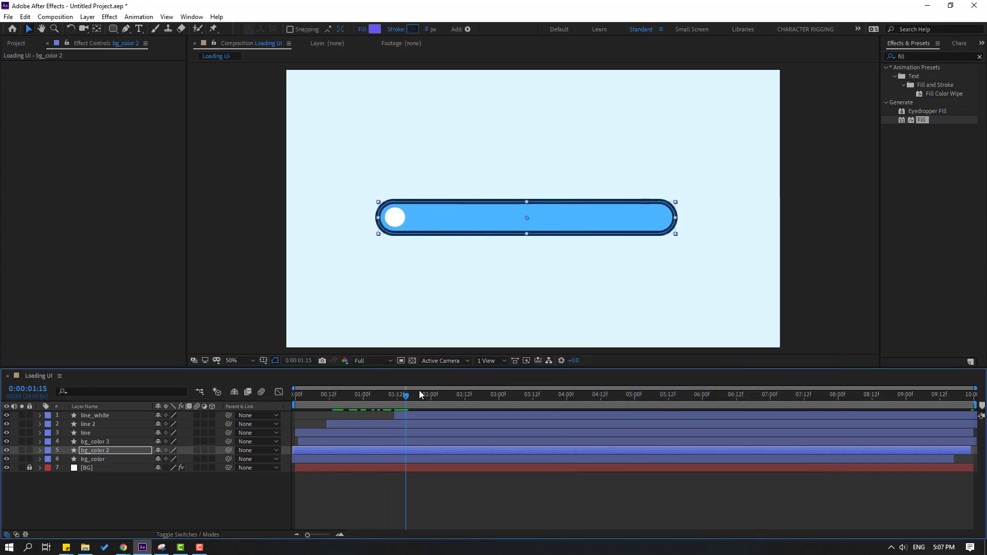
pyautogui.click(442, 514)
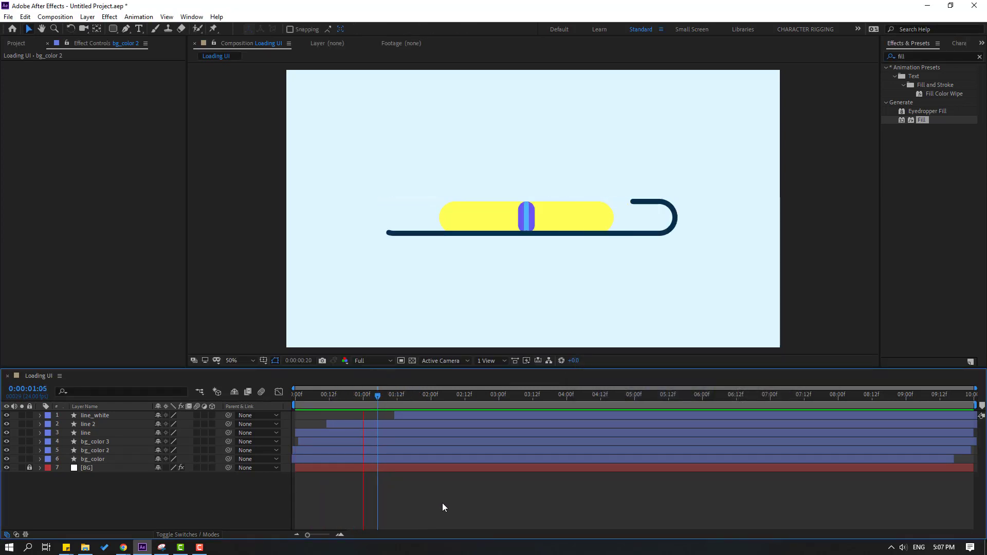
# Step: Soften the bg_color fill to pale yellow F3F49D and preview
pyautogui.scroll(-2, 404, 264)
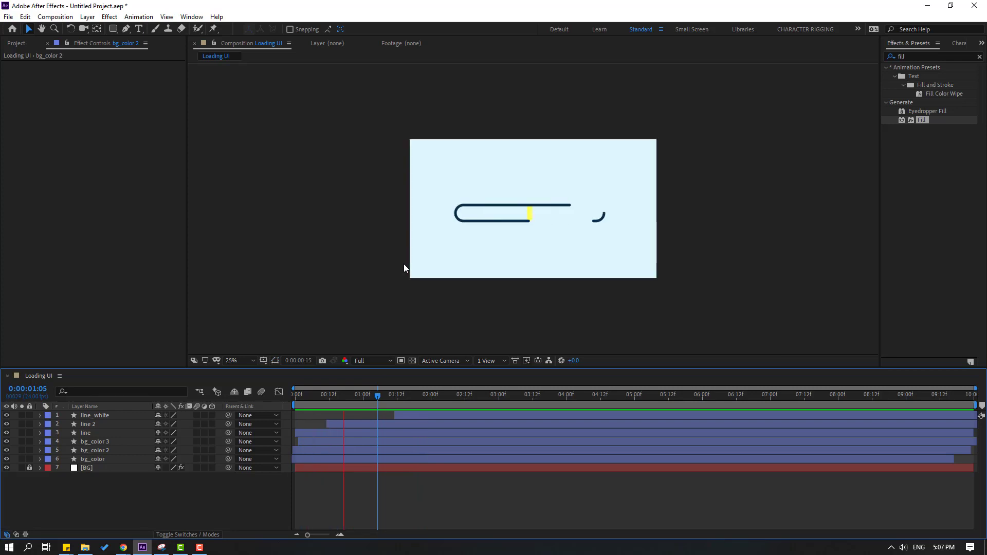
pyautogui.scroll(2, 404, 267)
pyautogui.moveTo(350, 400); pyautogui.dragTo(359, 394)
pyautogui.click(93, 460)
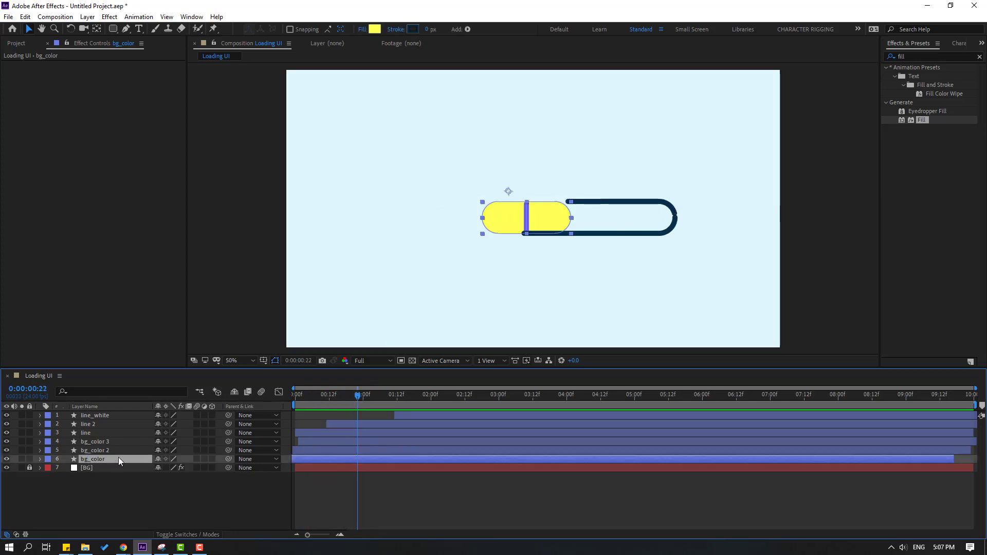
pyautogui.click(374, 30)
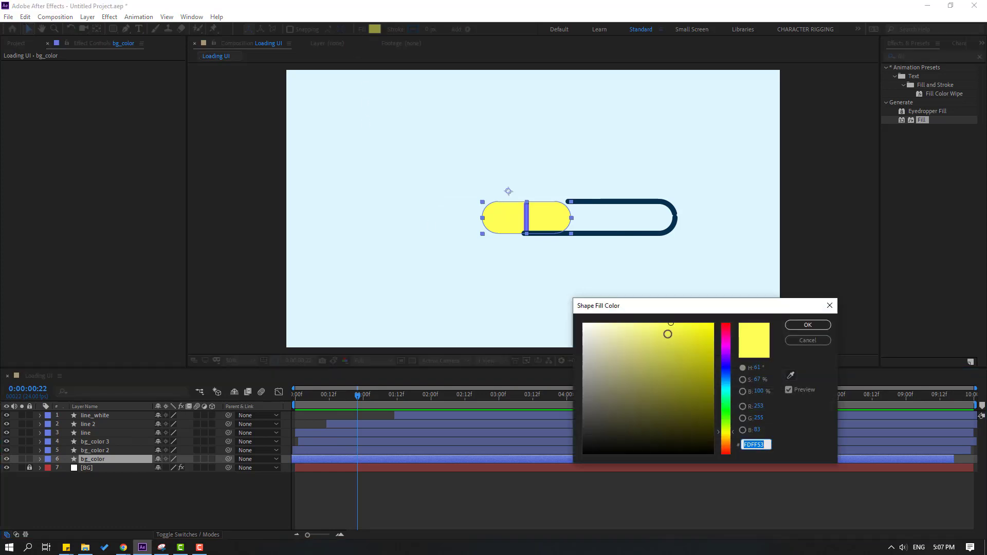
pyautogui.click(662, 336)
pyautogui.moveTo(647, 336); pyautogui.dragTo(635, 323)
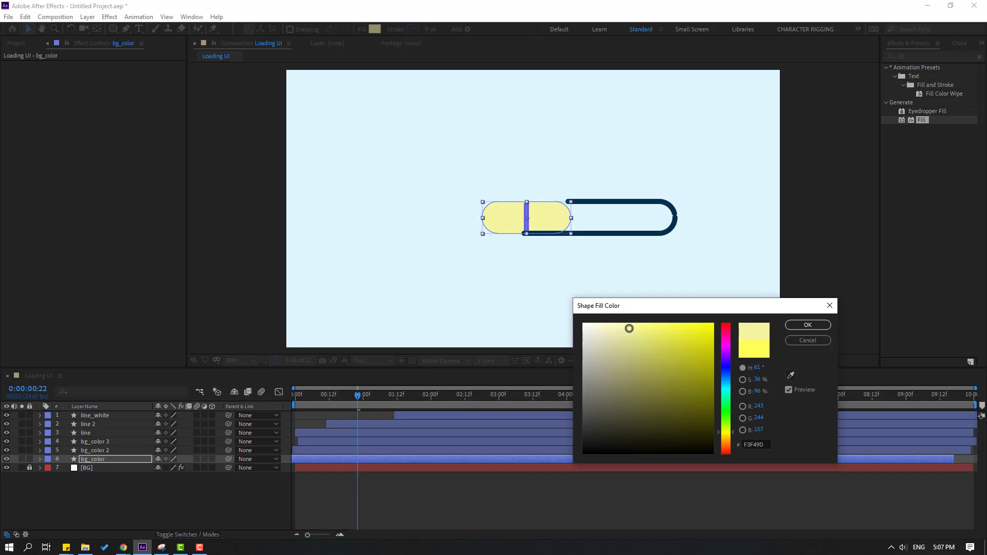
pyautogui.click(808, 325)
pyautogui.click(487, 482)
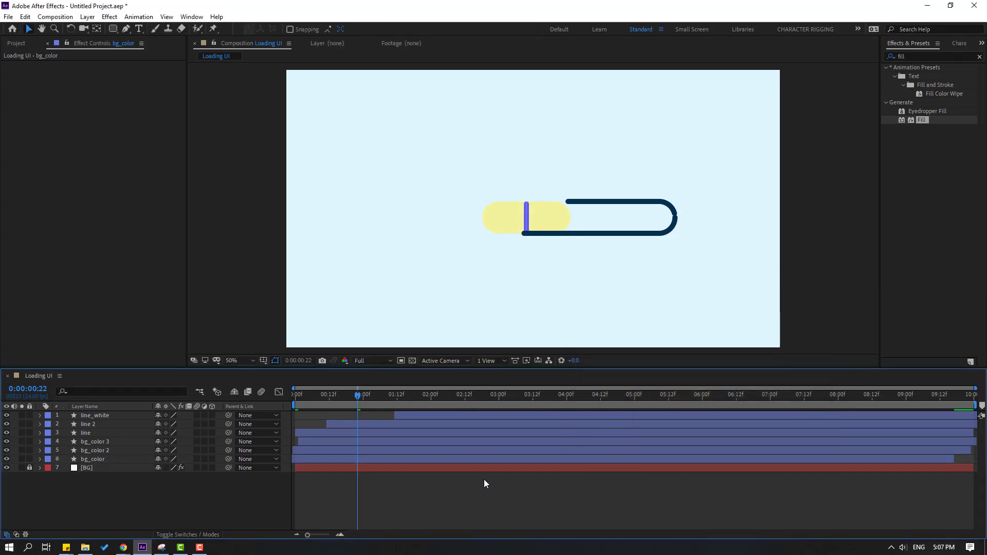
pyautogui.press('space')
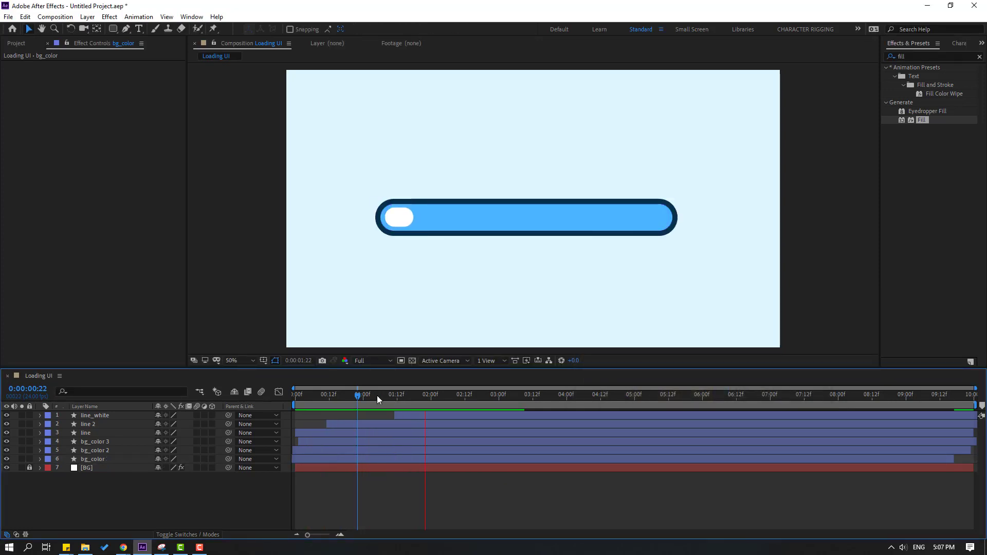
# Step: Shift bg_color 3 a few frames later and preview the new timing
pyautogui.moveTo(378, 396); pyautogui.dragTo(372, 392)
pyautogui.click(96, 450)
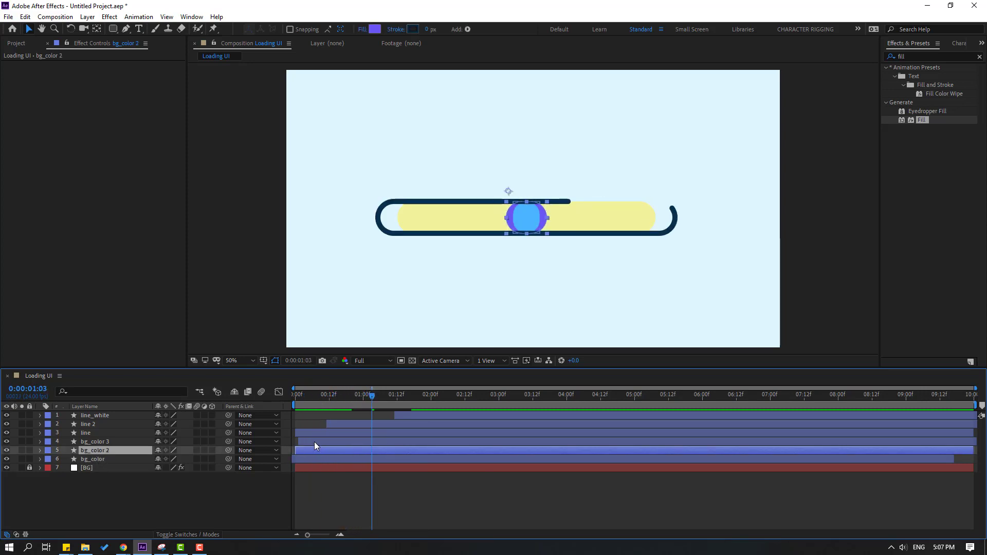
pyautogui.moveTo(314, 442); pyautogui.dragTo(331, 441)
pyautogui.press('space')
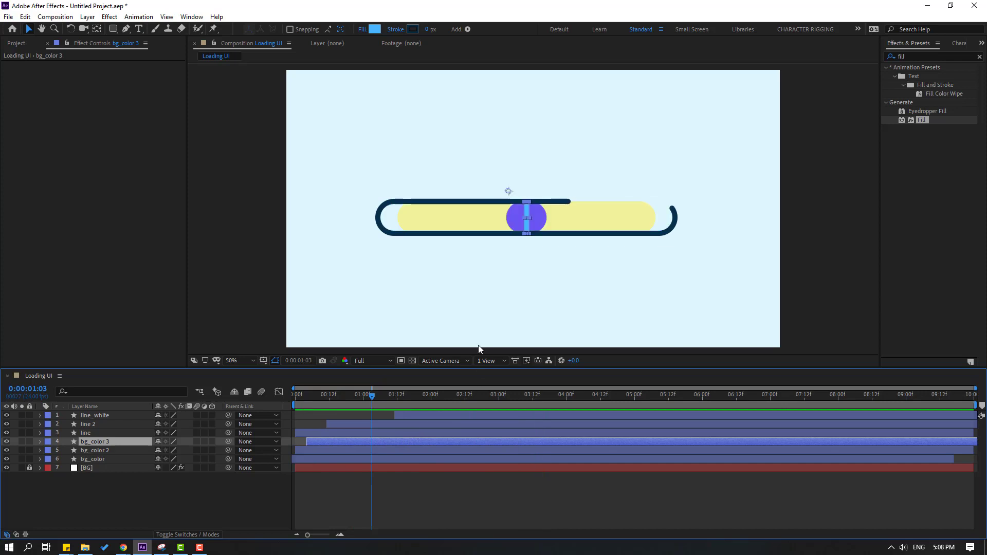
pyautogui.click(332, 395)
pyautogui.click(94, 434)
# Step: Recolour the line layer's stroke to dark navy 04304C and preview the animation
pyautogui.moveTo(307, 399); pyautogui.dragTo(332, 399)
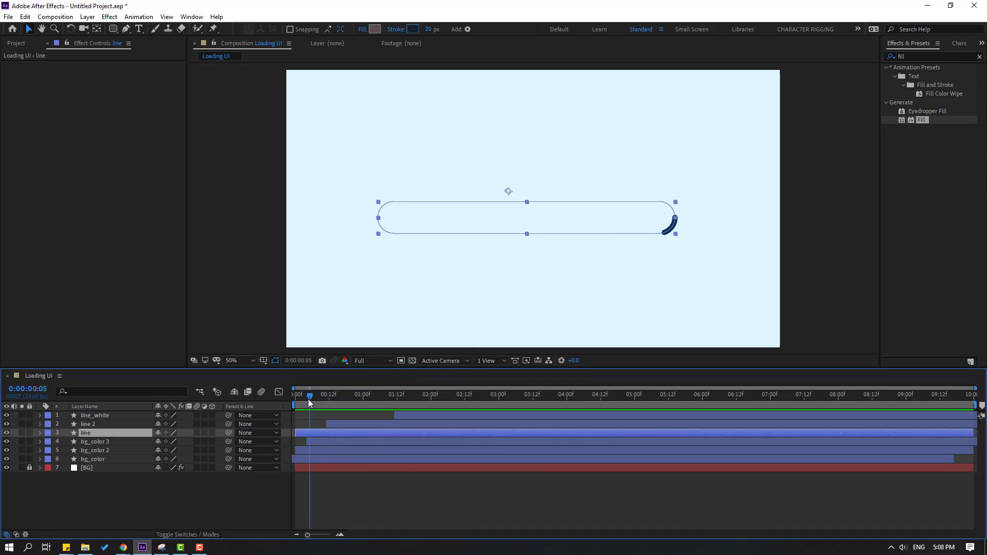
pyautogui.click(413, 30)
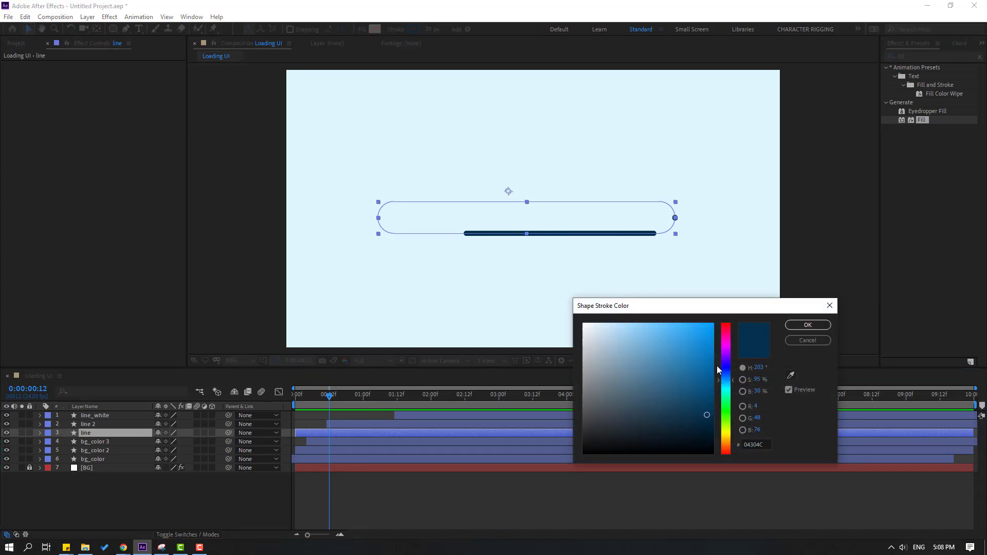
pyautogui.moveTo(719, 370); pyautogui.dragTo(719, 362)
pyautogui.click(697, 371)
pyautogui.click(807, 325)
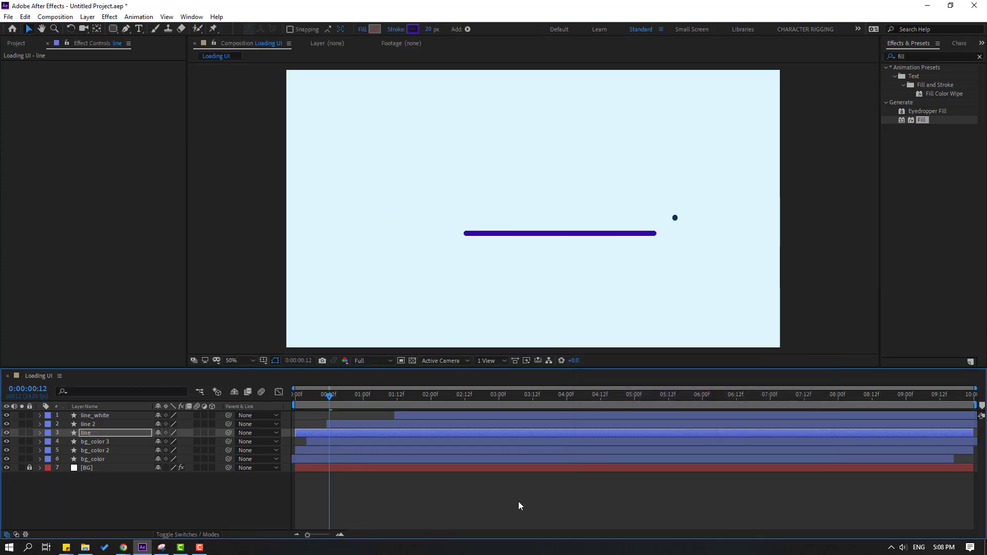
pyautogui.press('space')
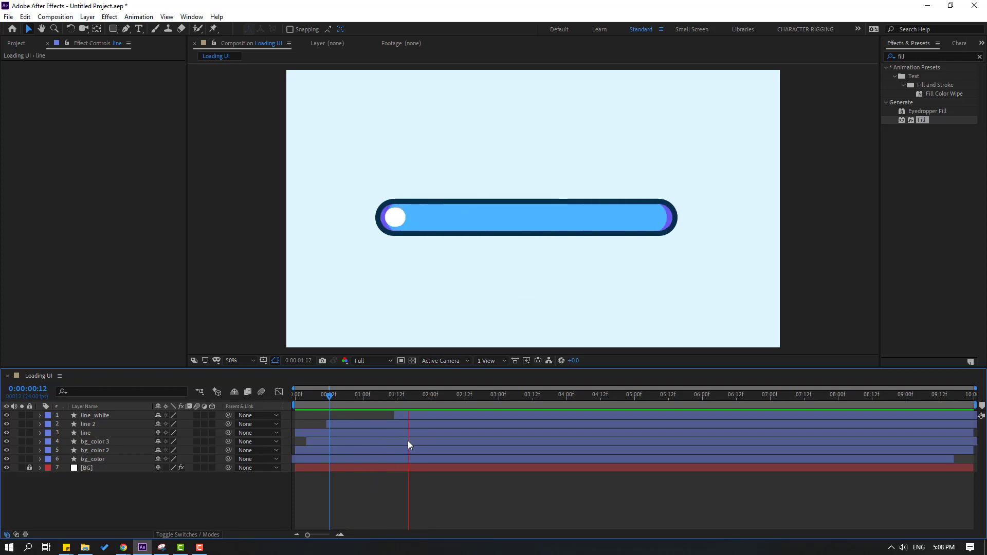
pyautogui.press('space')
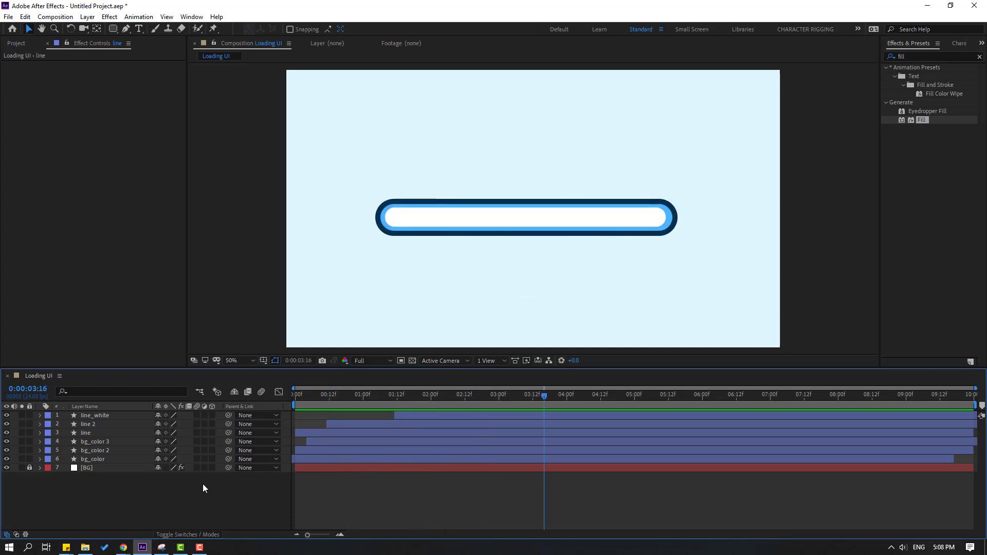
# Step: Prepare for text at 0:00:04:12 with the Type tool and a 100% view
pyautogui.hotkey('ctrl', 't')
pyautogui.moveTo(572, 394); pyautogui.dragTo(599, 400)
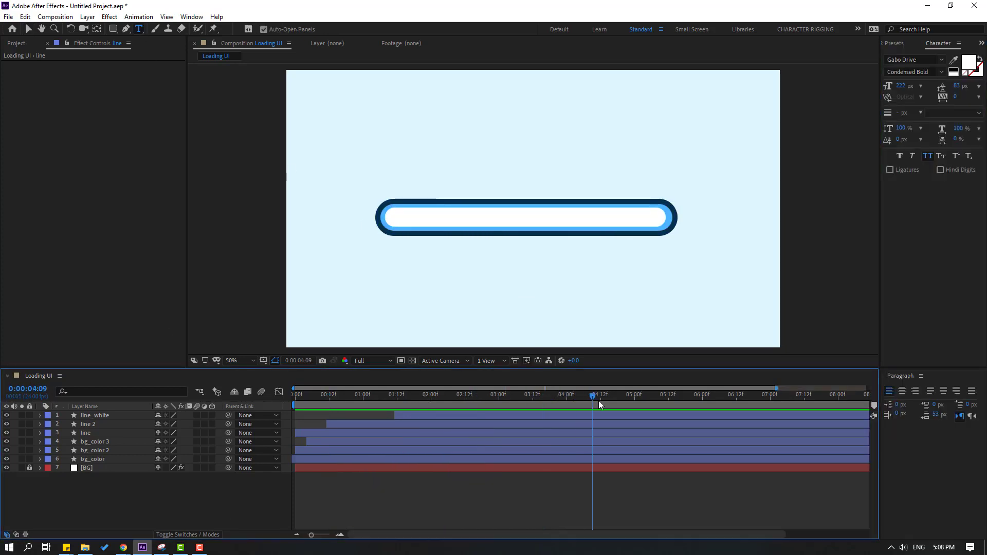
pyautogui.press('/')
pyautogui.hscroll(-2, 426, 223)
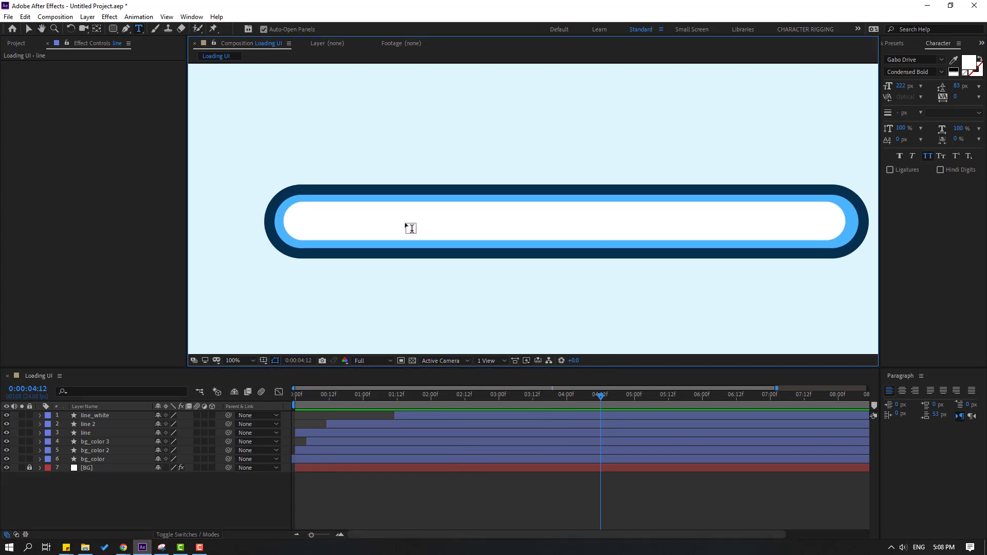
# Step: Type 'loading' over the bar, position it, and turn off All Caps
pyautogui.click(452, 227)
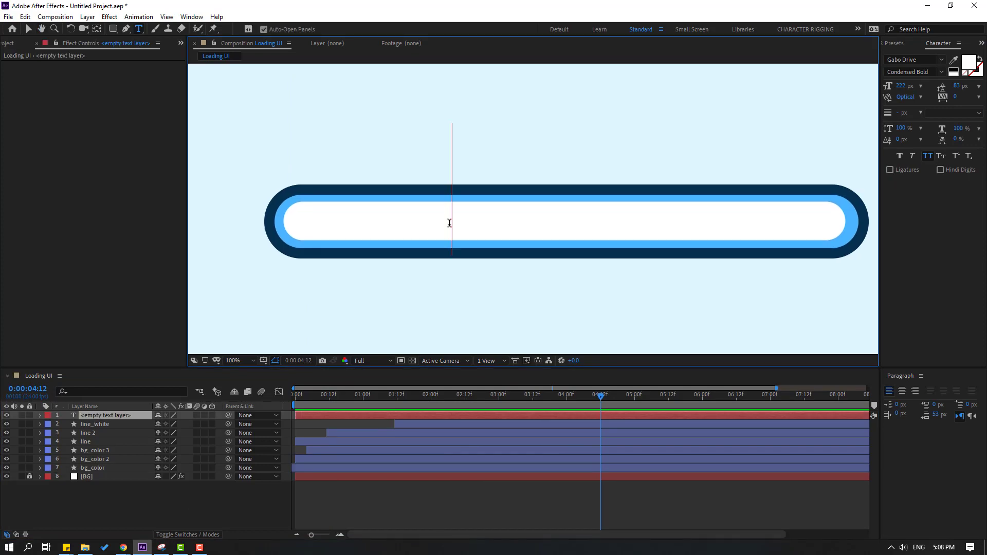
pyautogui.write('loading')
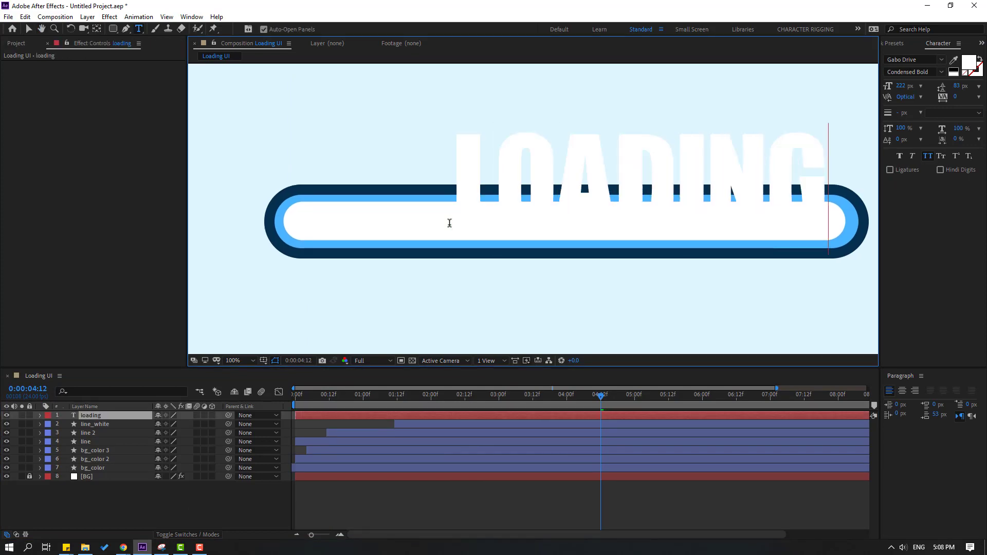
pyautogui.click(28, 29)
pyautogui.moveTo(599, 176); pyautogui.dragTo(558, 190)
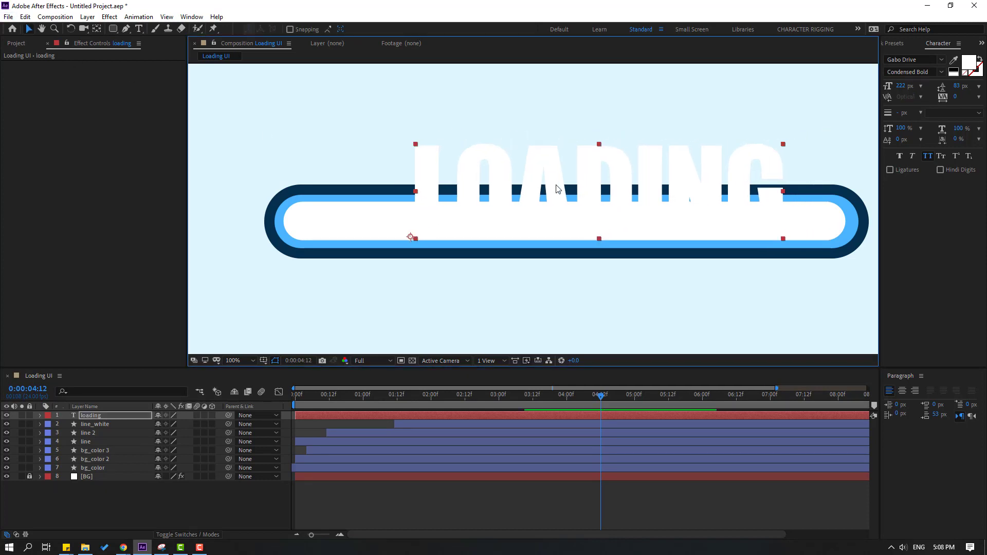
pyautogui.click(931, 158)
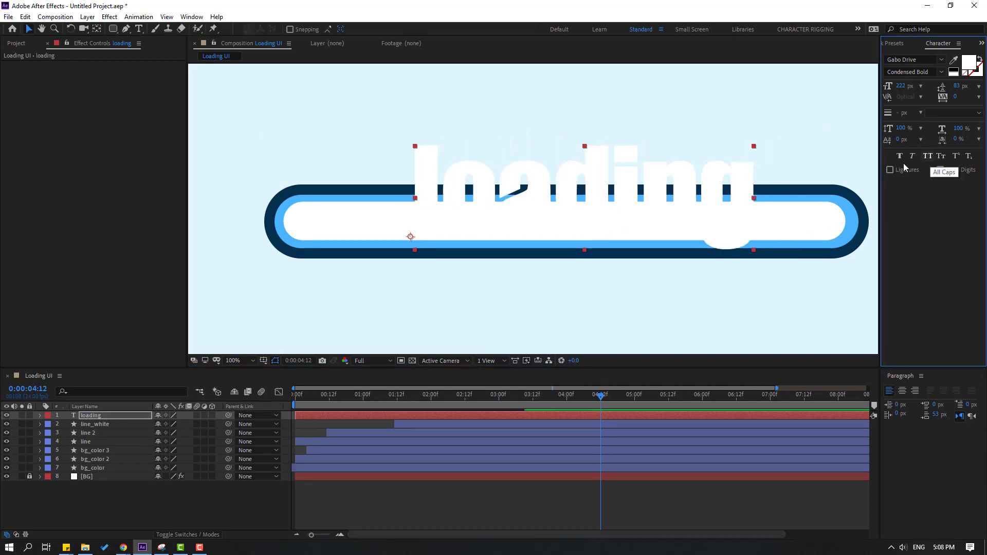
# Step: Set the text colour to navy 04304C sampled from the bar's outline
pyautogui.click(969, 64)
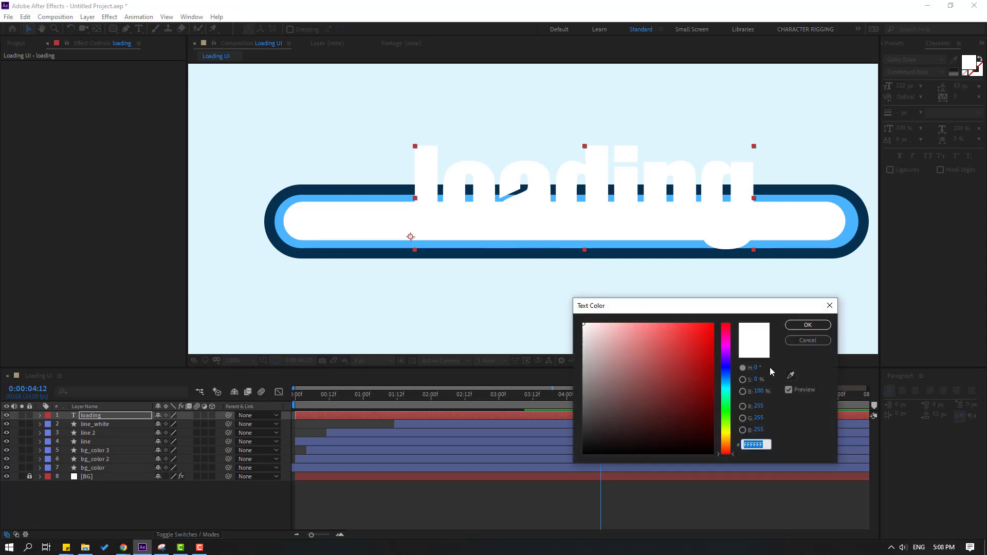
pyautogui.click(790, 374)
pyautogui.click(387, 251)
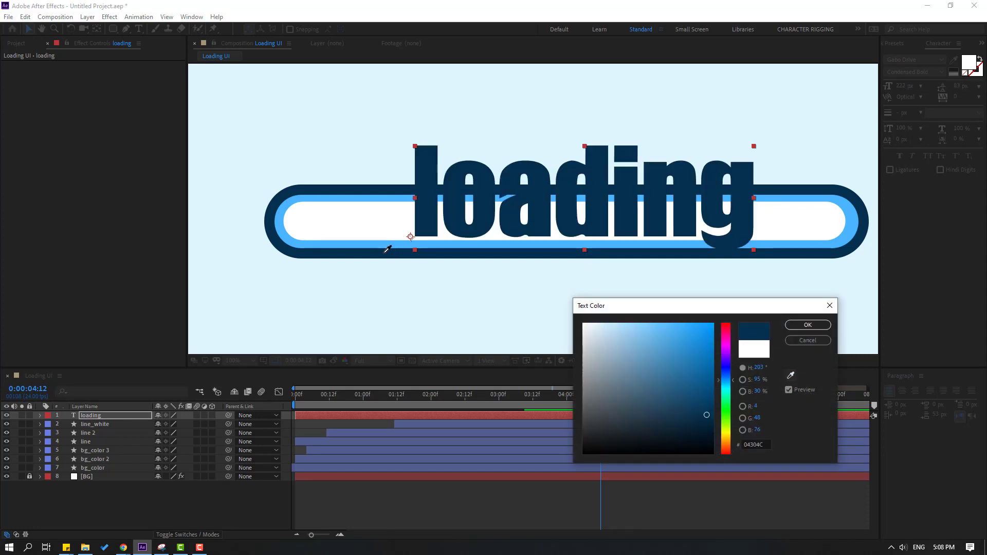
pyautogui.click(791, 326)
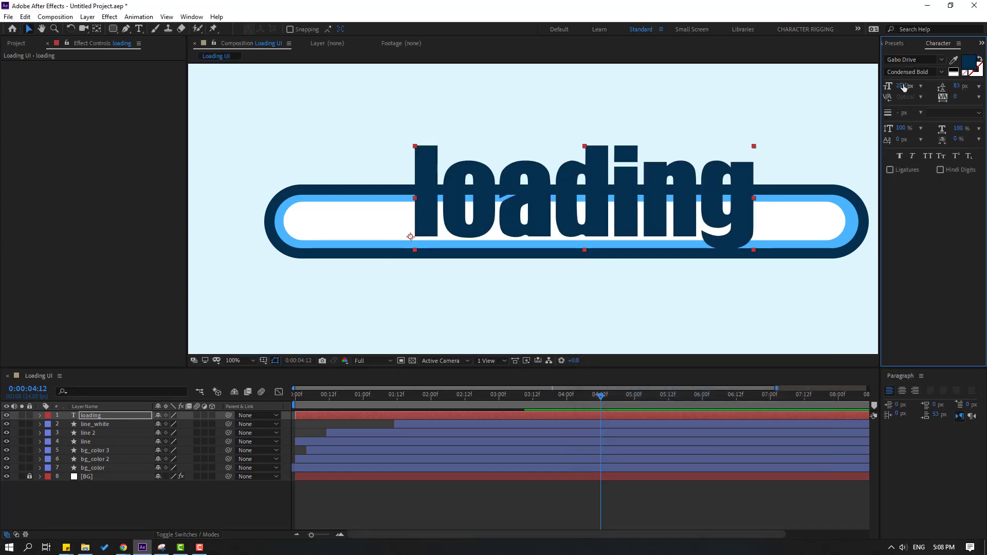
# Step: Resize the loading text to 63 px, widen its tracking, and shift it left
pyautogui.moveTo(905, 88); pyautogui.dragTo(846, 102)
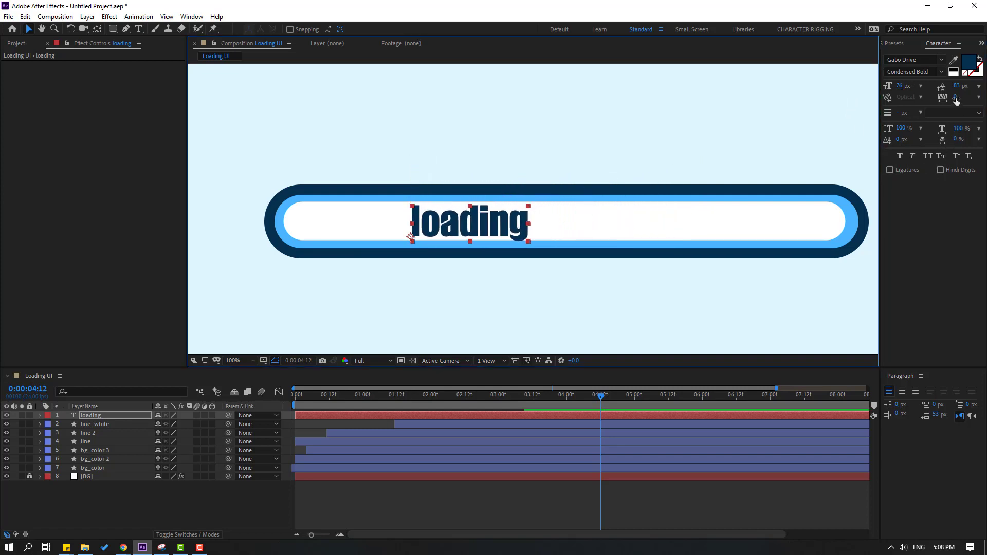
pyautogui.moveTo(956, 101); pyautogui.dragTo(986, 100)
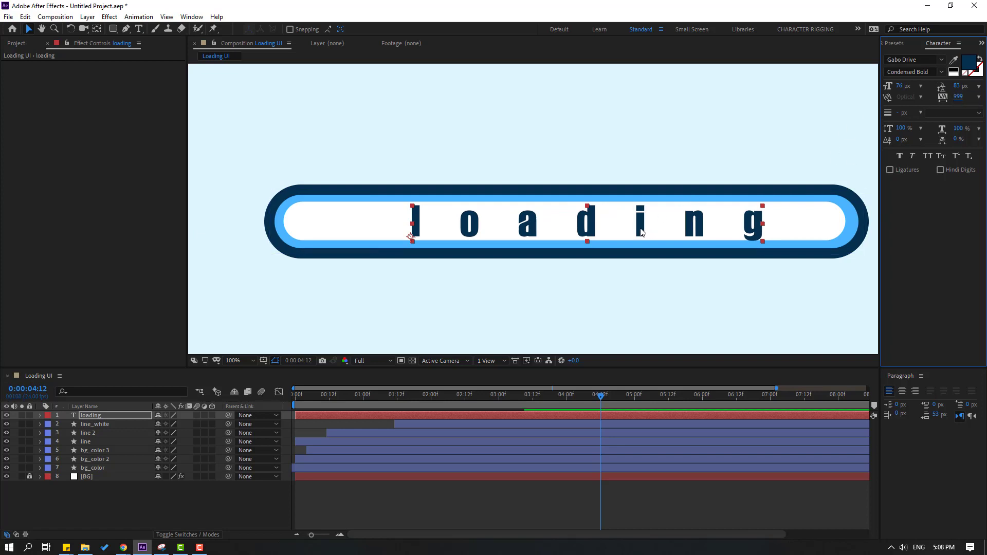
pyautogui.moveTo(640, 227); pyautogui.dragTo(616, 225)
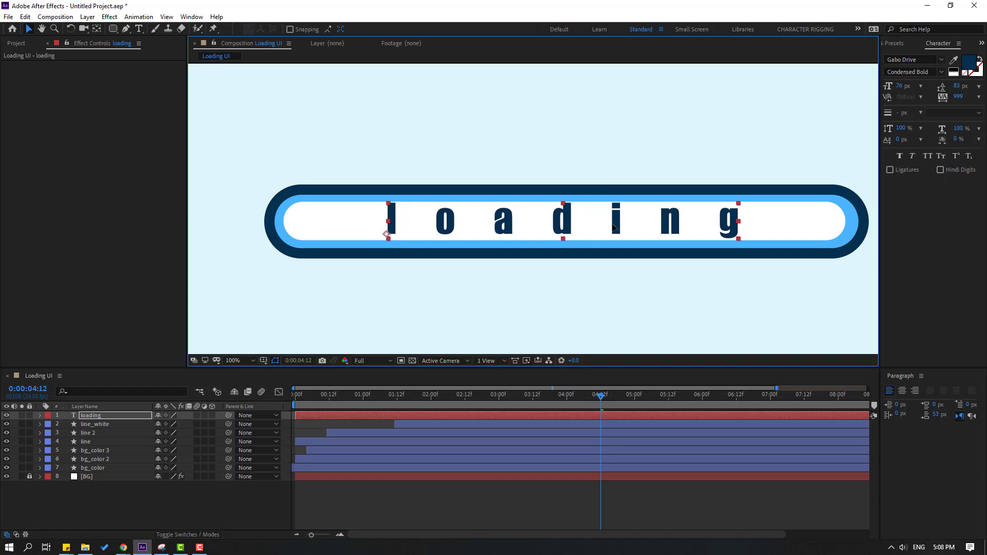
pyautogui.moveTo(900, 87)
pyautogui.mouseDown()
pyautogui.moveTo(543, 230)
pyautogui.moveTo(559, 229)
pyautogui.mouseUp()
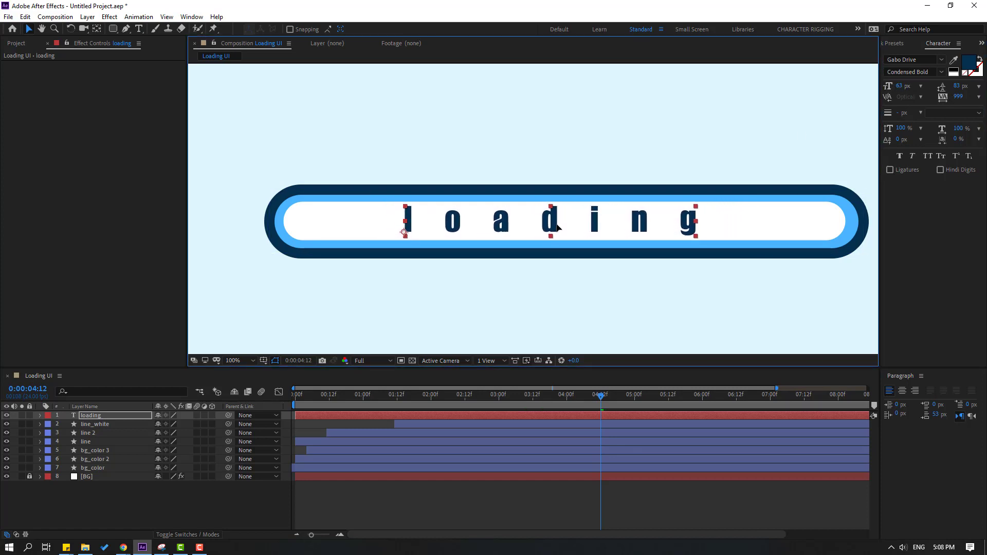
# Step: Append three dots after 'loading' so it reads 'loading...'
pyautogui.doubleClick(680, 224)
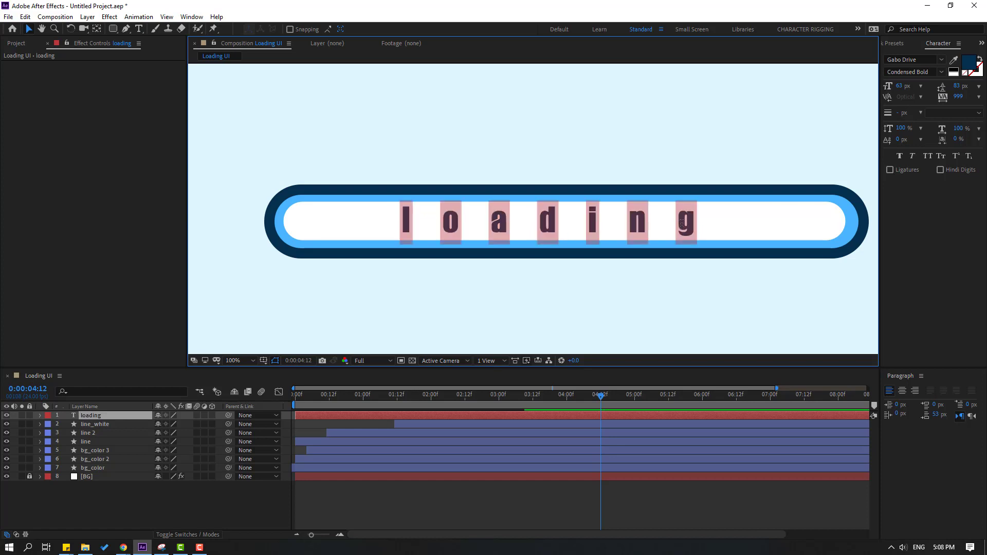
pyautogui.click(690, 226)
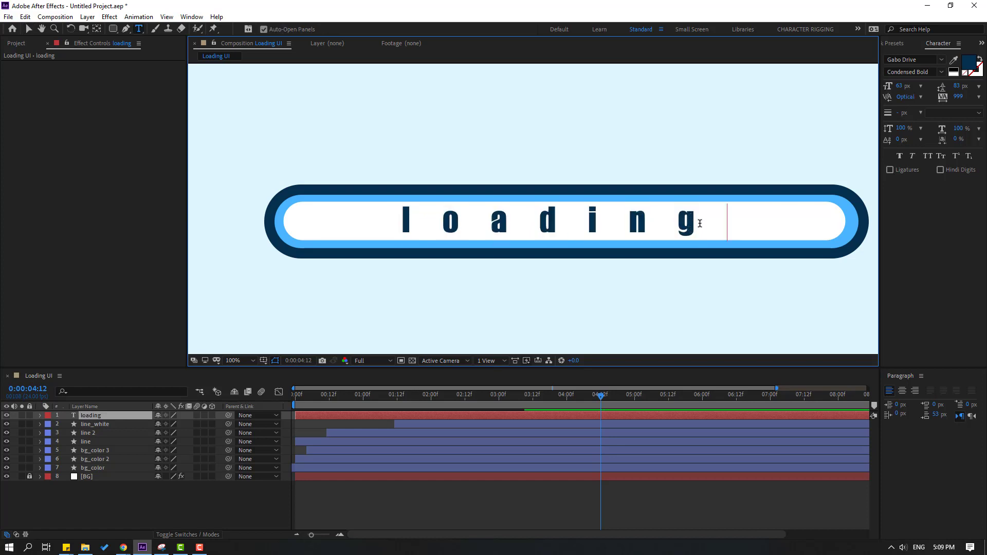
pyautogui.write('...')
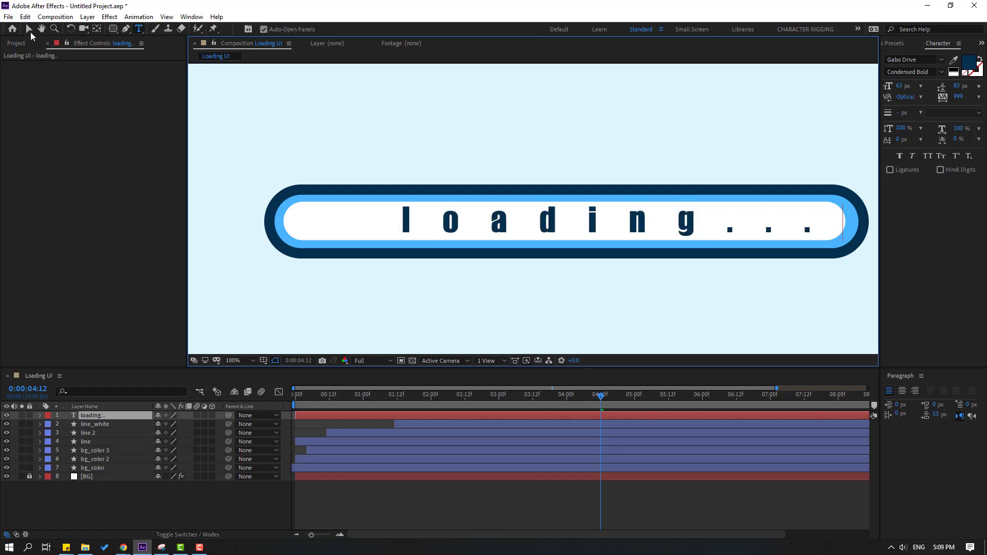
pyautogui.click(29, 28)
# Step: Change the 'loading...' text from Gabo Drive to Roboto Bold and shift it left to centre it in the bar
pyautogui.moveTo(450, 231); pyautogui.dragTo(419, 232)
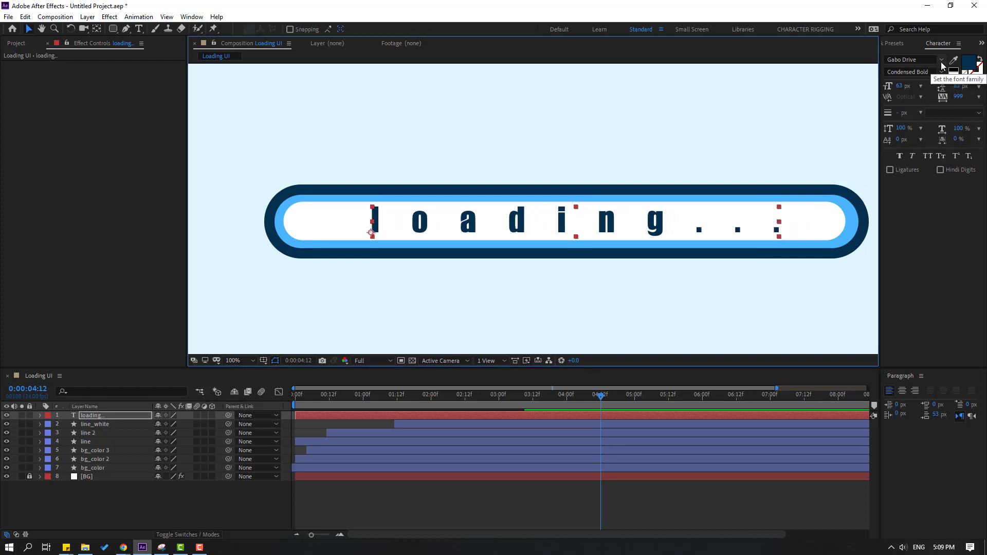
pyautogui.click(934, 60)
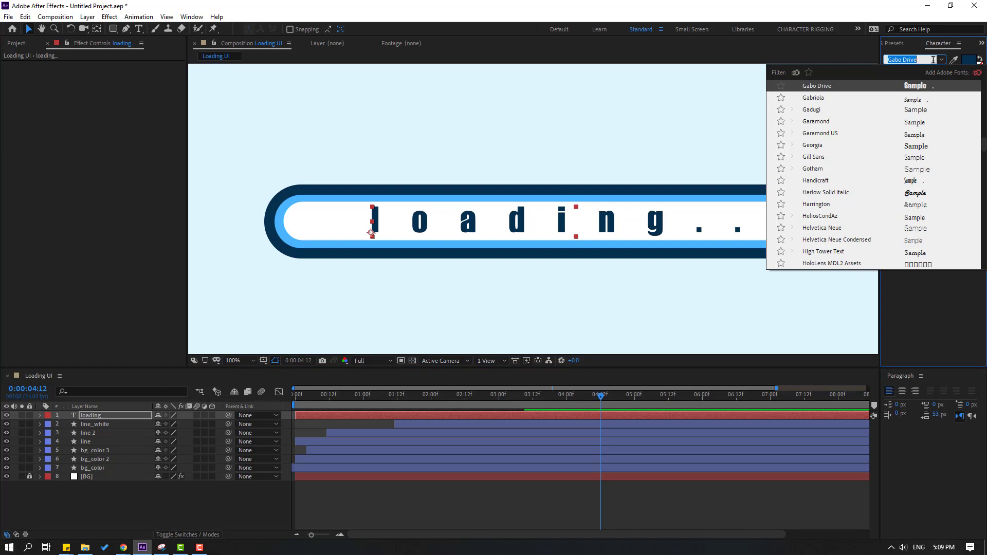
pyautogui.scroll(-2, 818, 225)
pyautogui.scroll(-2, 822, 211)
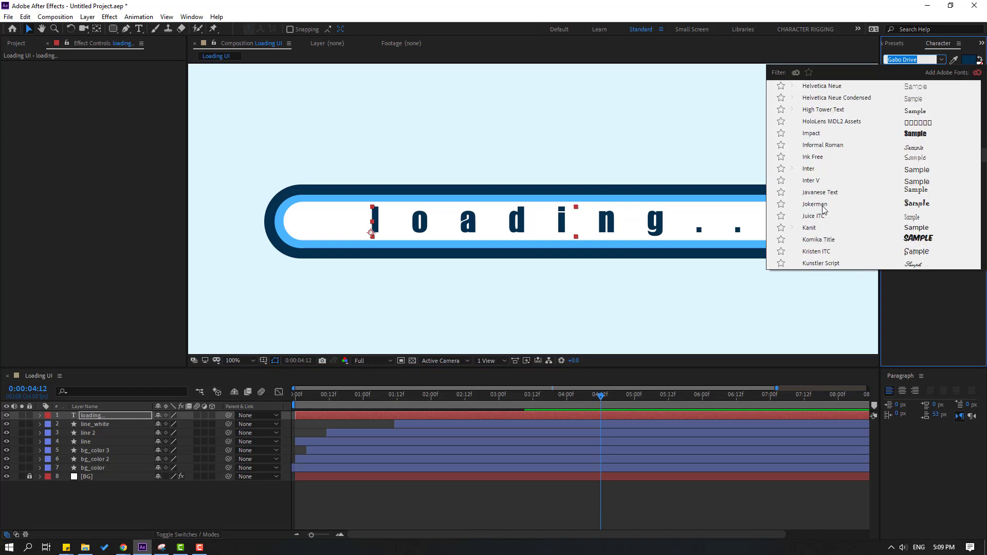
pyautogui.scroll(-5, 832, 206)
pyautogui.scroll(-5, 828, 206)
pyautogui.scroll(-1, 823, 207)
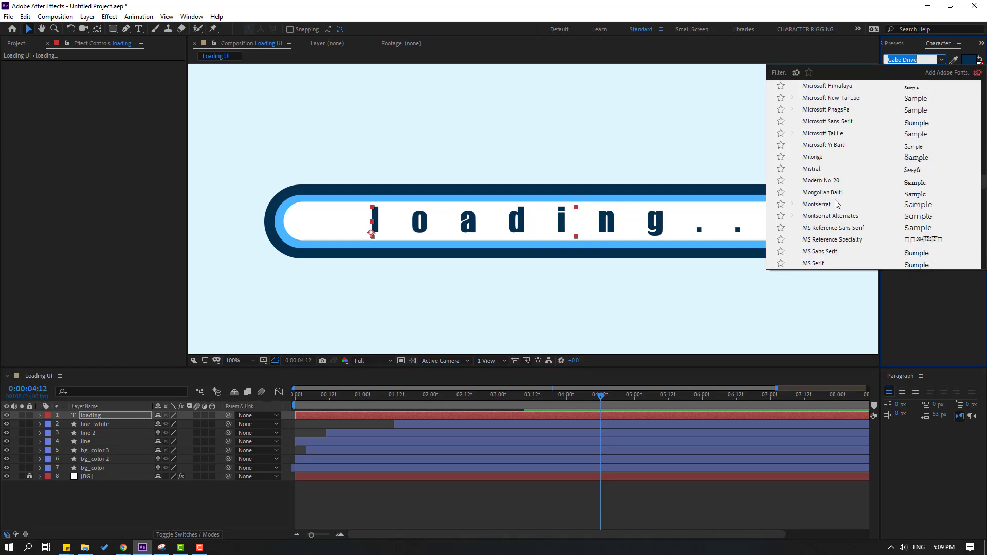
pyautogui.scroll(-8, 811, 208)
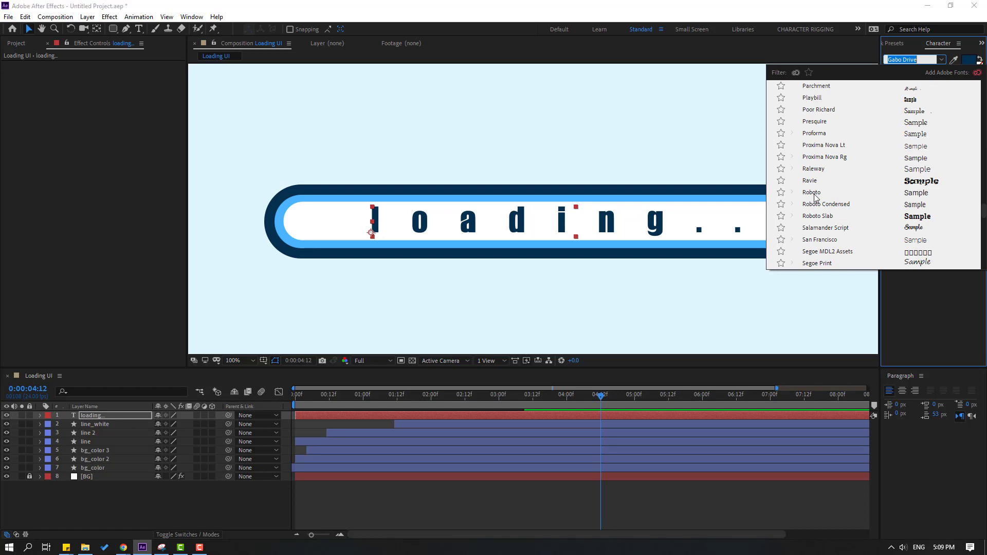
pyautogui.click(813, 193)
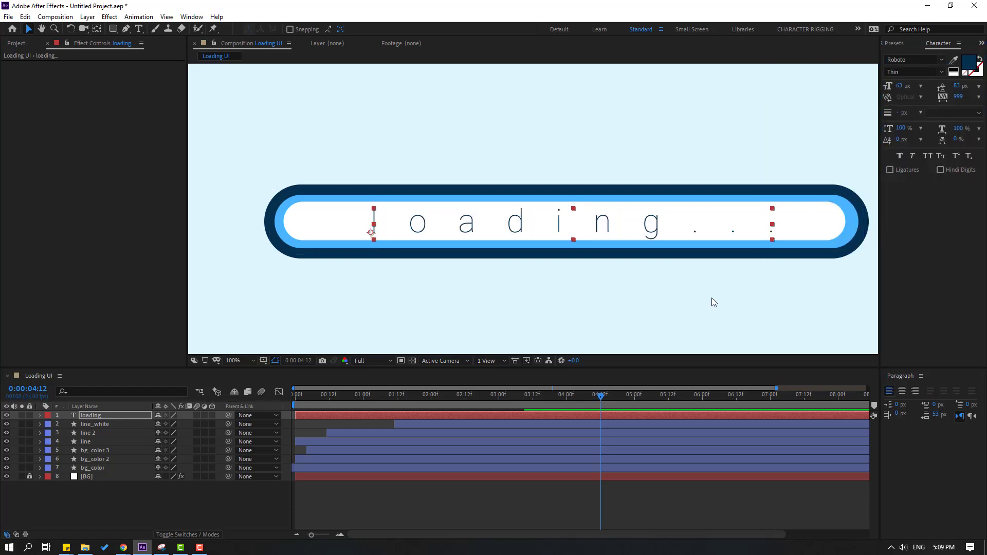
pyautogui.click(942, 73)
pyautogui.click(909, 173)
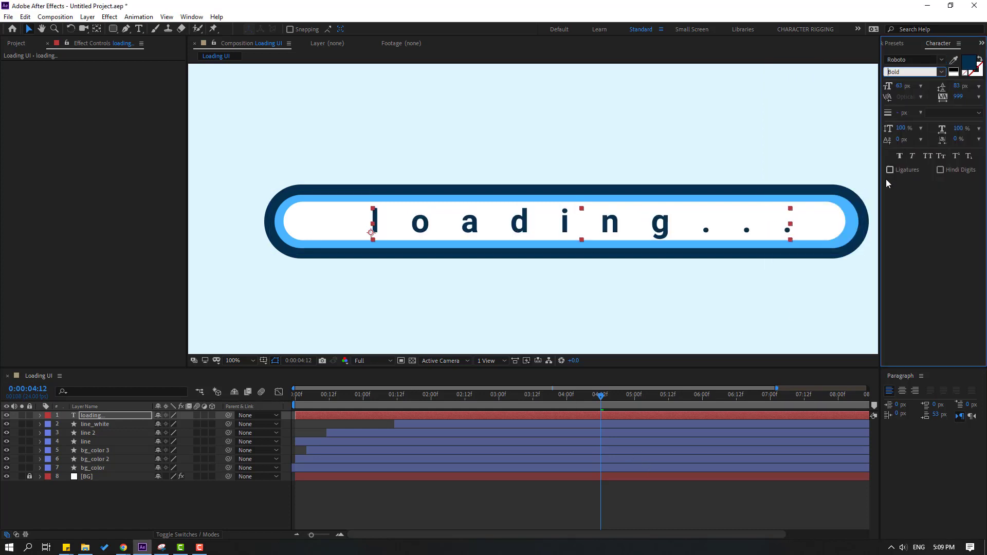
pyautogui.moveTo(649, 230); pyautogui.dragTo(649, 230)
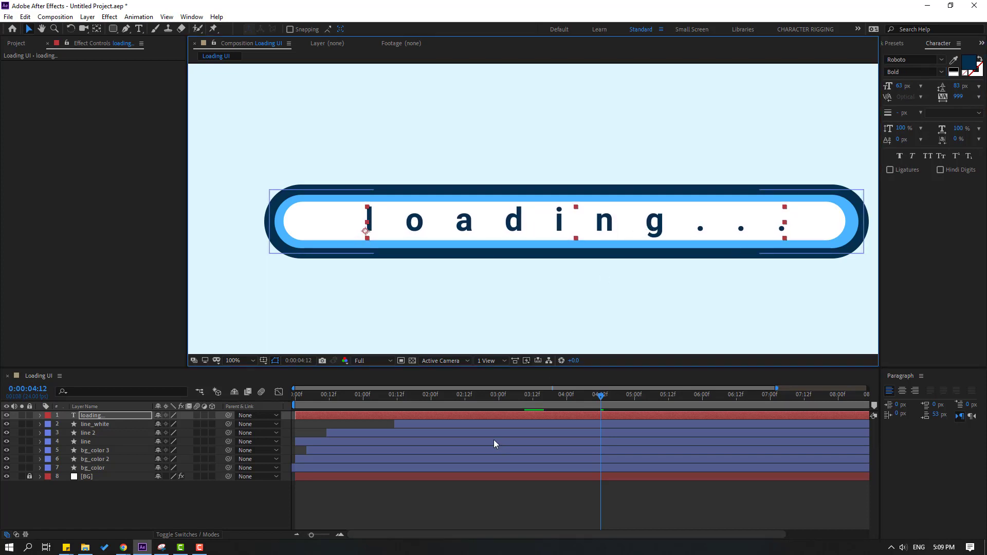
# Step: Apply the Word Processor preset, found by searching 'word pro', to the loading text layer and reveal its keyframes
pyautogui.click(899, 43)
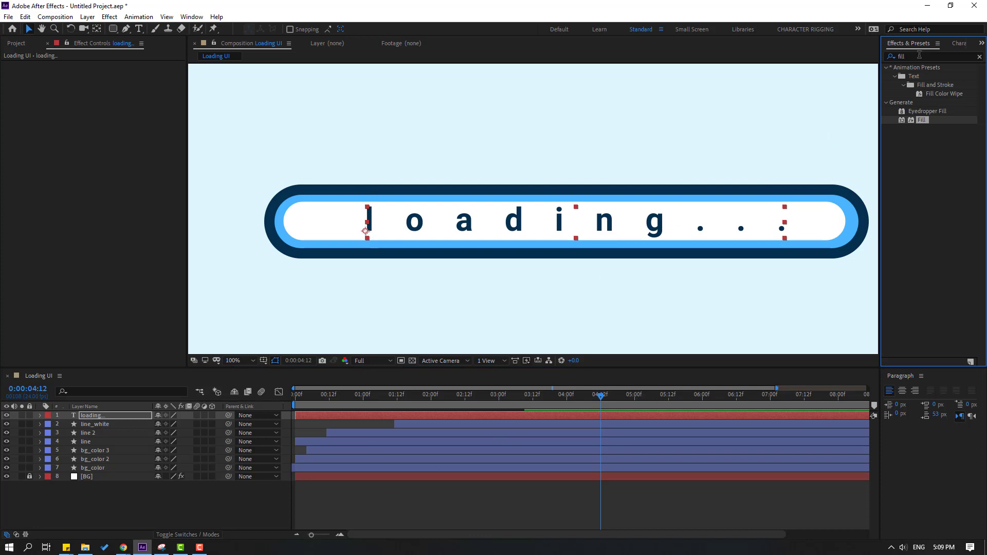
pyautogui.hotkey('ctrl', 'f')
pyautogui.write('word pro')
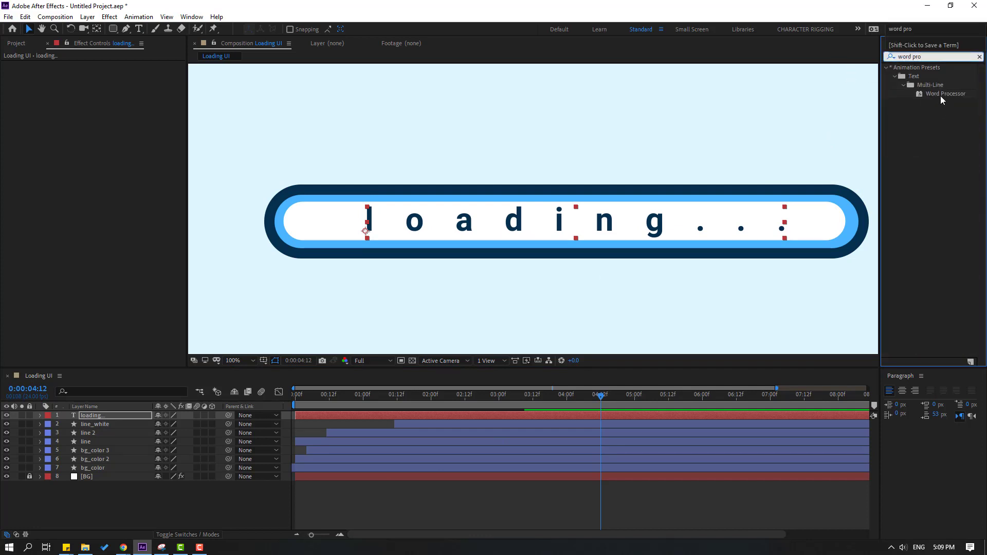
pyautogui.moveTo(942, 95); pyautogui.dragTo(216, 296)
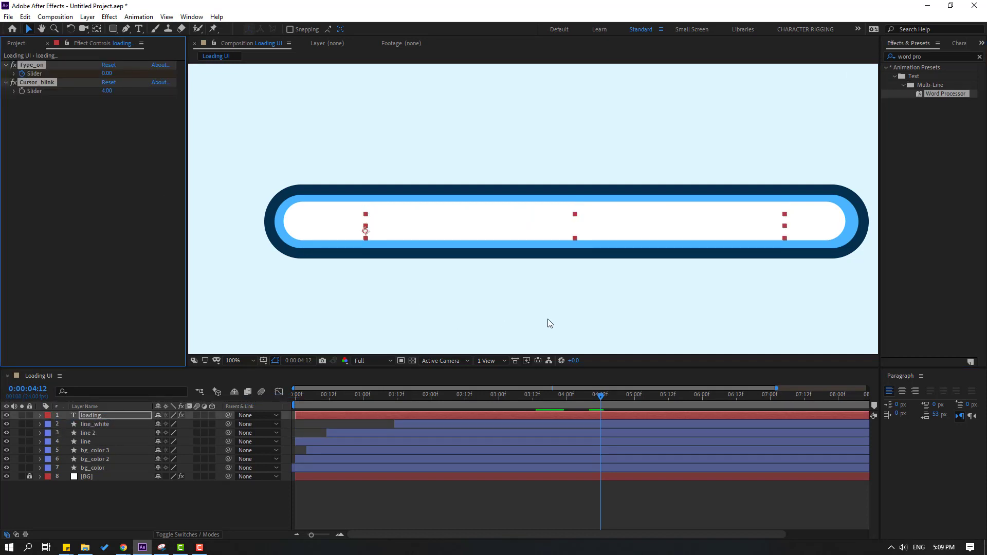
pyautogui.press('u')
# Step: Trim the text layer and slide it to start around 3 seconds, with the end Type_on keyframe moved later
pyautogui.moveTo(521, 403)
pyautogui.mouseDown()
pyautogui.moveTo(635, 403)
pyautogui.moveTo(601, 406)
pyautogui.mouseUp()
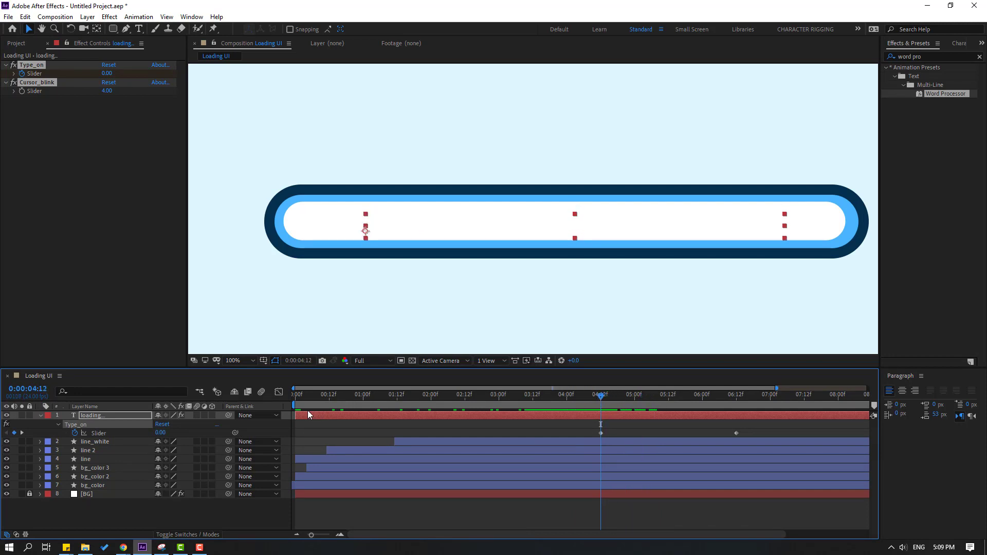
pyautogui.moveTo(295, 413); pyautogui.dragTo(601, 416)
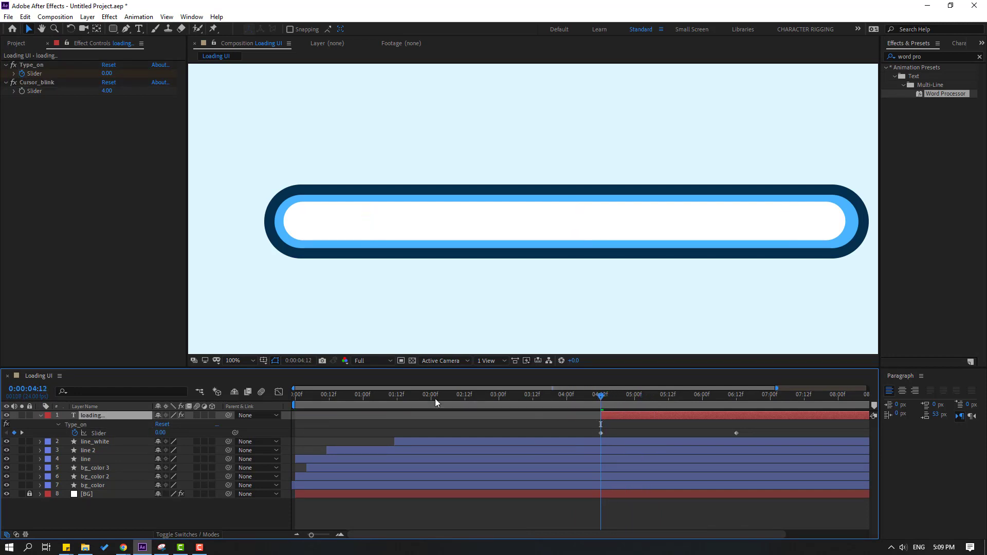
pyautogui.click(460, 396)
pyautogui.moveTo(446, 396); pyautogui.dragTo(485, 397)
pyautogui.moveTo(610, 418)
pyautogui.mouseDown()
pyautogui.moveTo(474, 419)
pyautogui.moveTo(492, 416)
pyautogui.mouseUp()
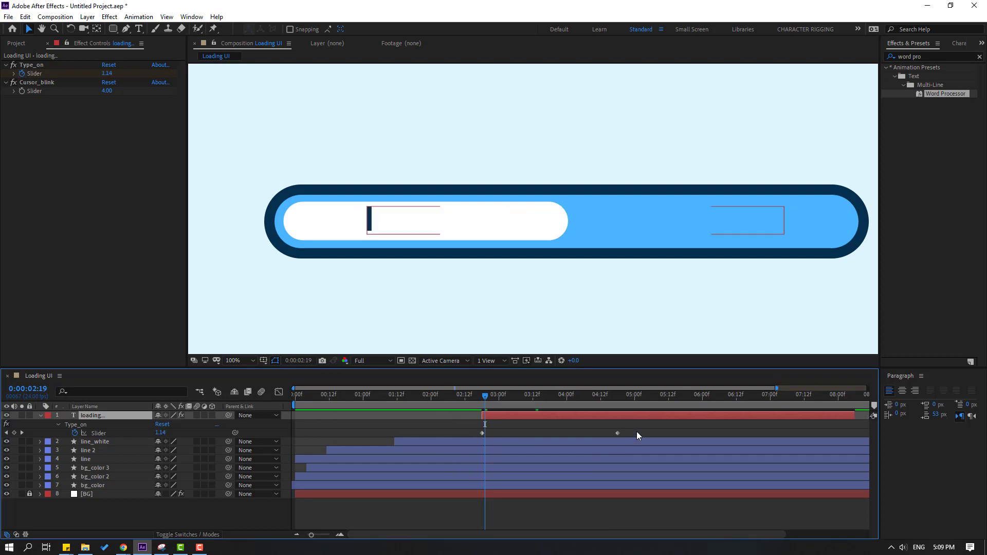
pyautogui.click(619, 433)
pyautogui.moveTo(619, 433); pyautogui.dragTo(713, 433)
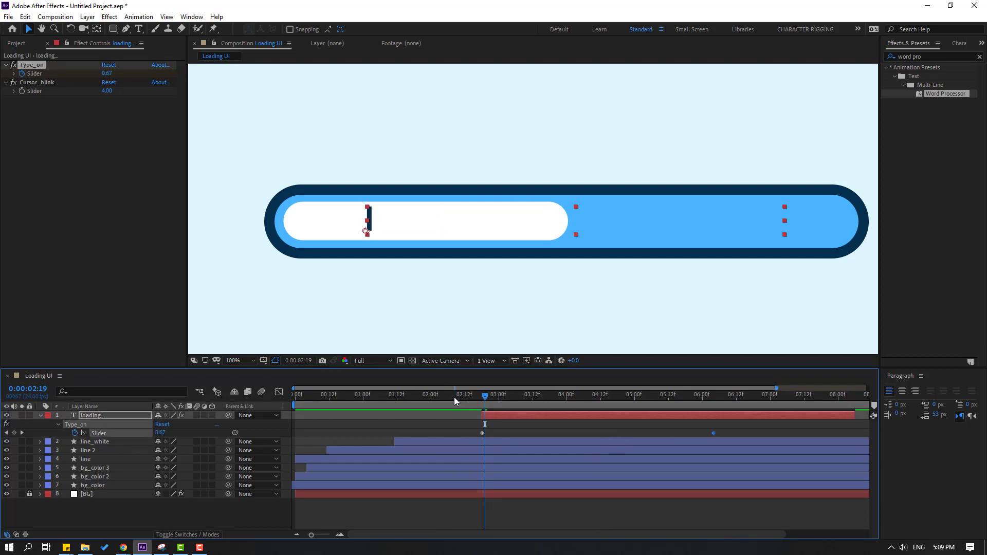
pyautogui.press('space')
pyautogui.moveTo(538, 416)
pyautogui.mouseDown()
pyautogui.moveTo(560, 414)
pyautogui.moveTo(540, 397)
pyautogui.mouseUp()
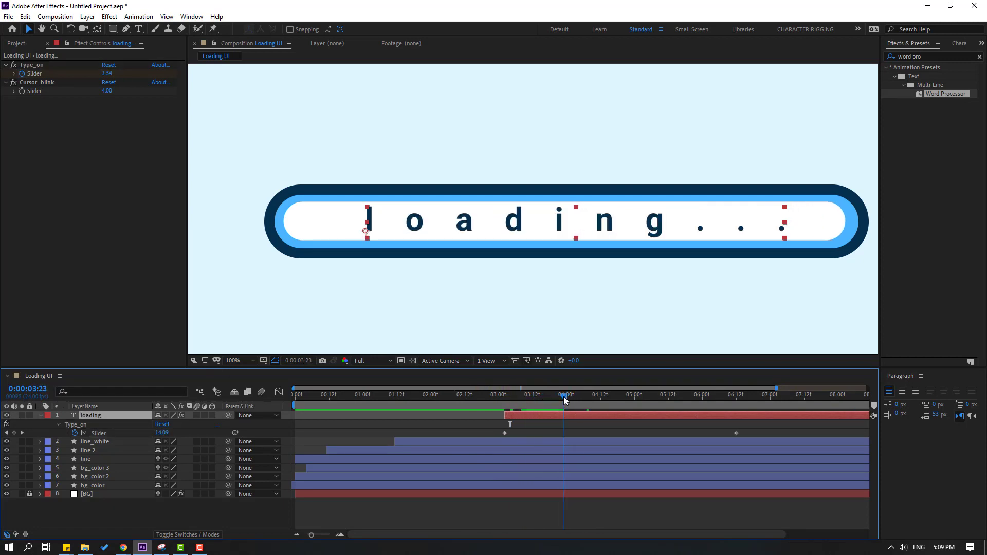
# Step: Move the end Type_on keyframe to around 07:10 and preview the typing
pyautogui.scroll(-1, 648, 444)
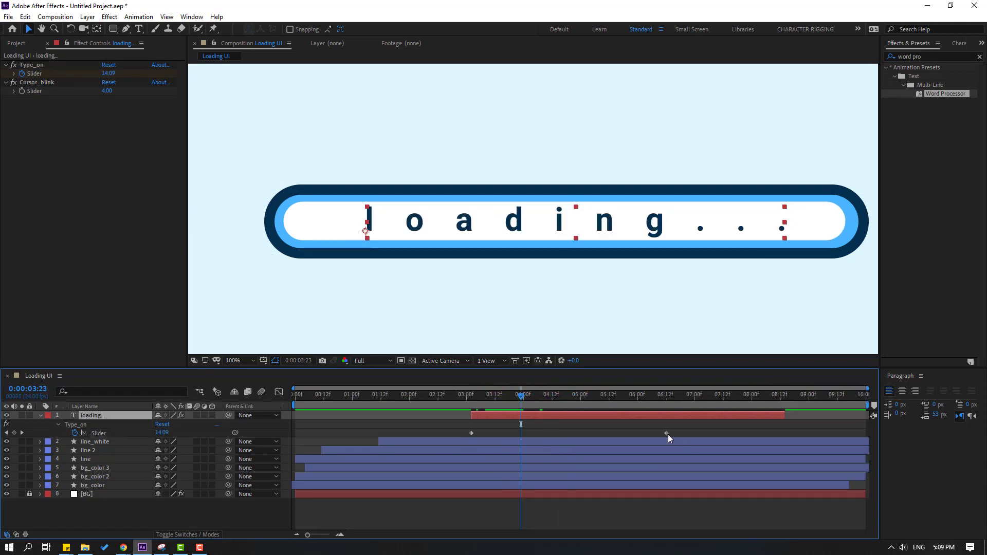
pyautogui.moveTo(667, 433); pyautogui.dragTo(718, 433)
pyautogui.click(722, 397)
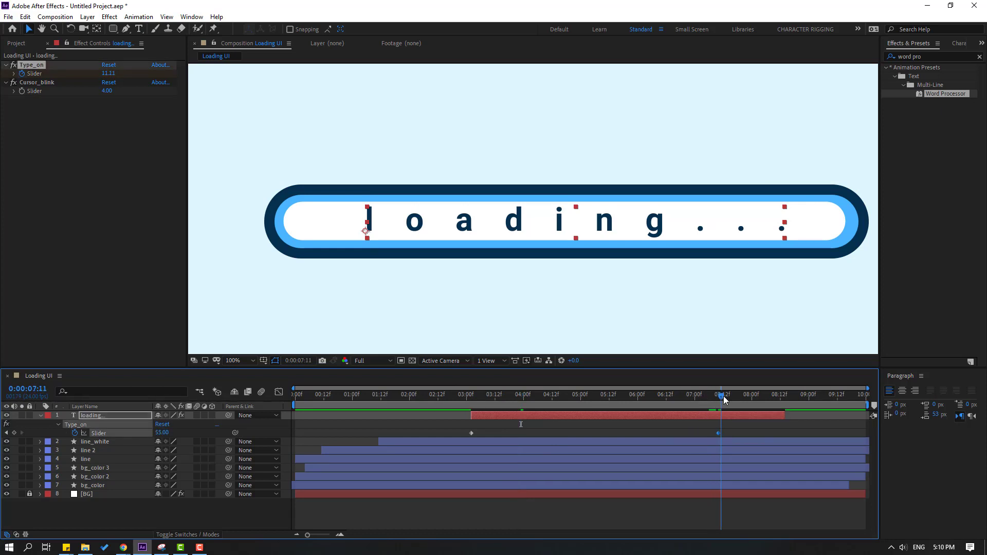
pyautogui.moveTo(732, 396); pyautogui.dragTo(734, 397)
pyautogui.press('space')
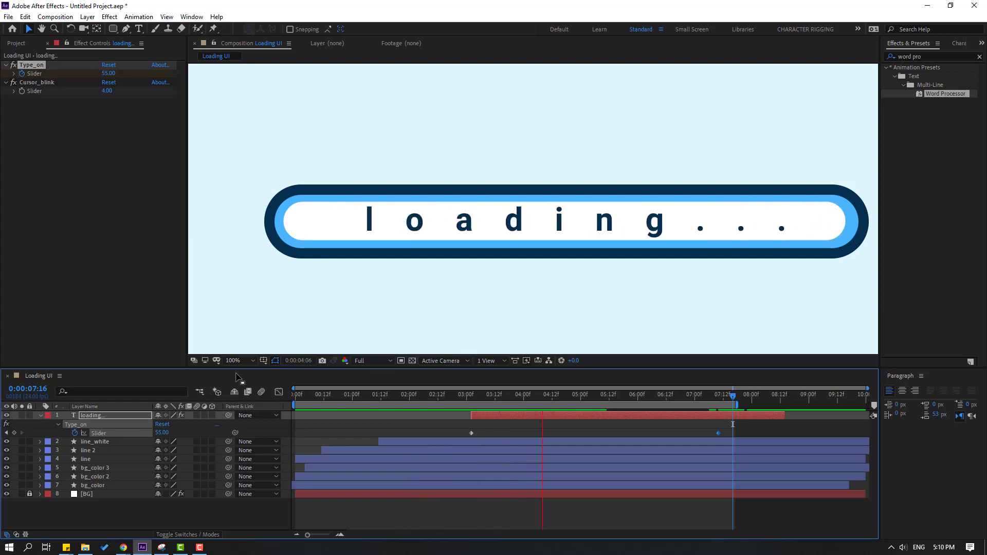
# Step: Set the viewer magnification to Fit, push the end keyframe to about 8 seconds, and preview again
pyautogui.click(246, 361)
pyautogui.click(263, 190)
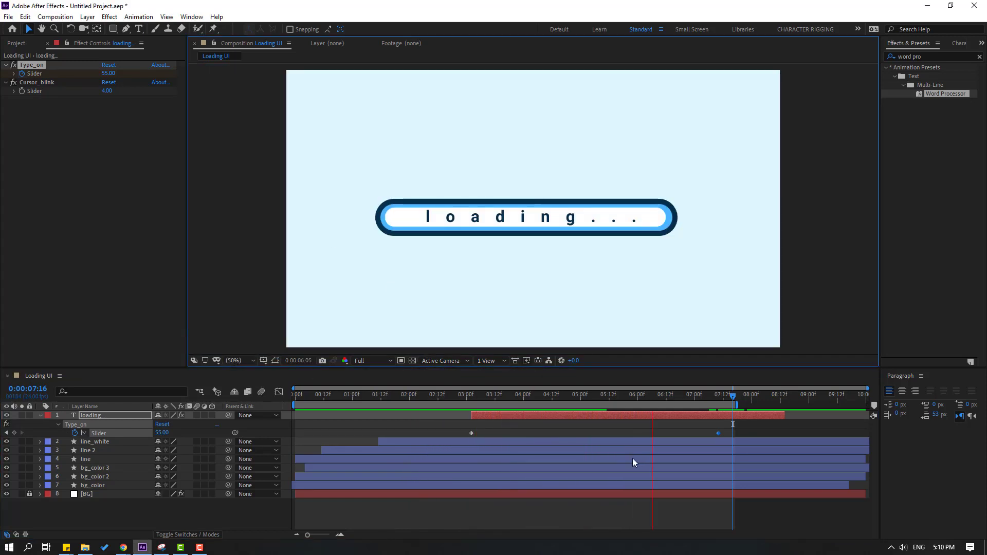
pyautogui.click(700, 394)
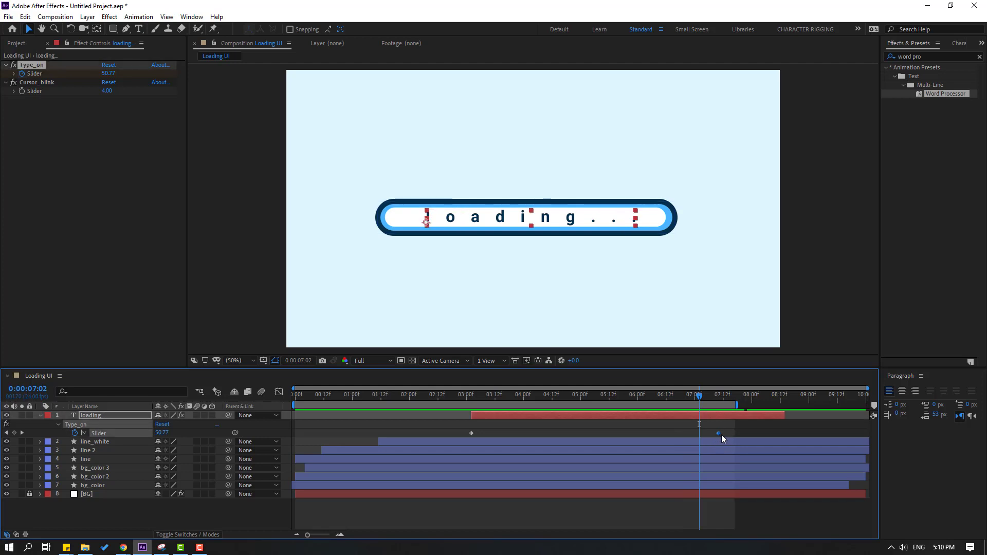
pyautogui.moveTo(719, 434); pyautogui.dragTo(782, 433)
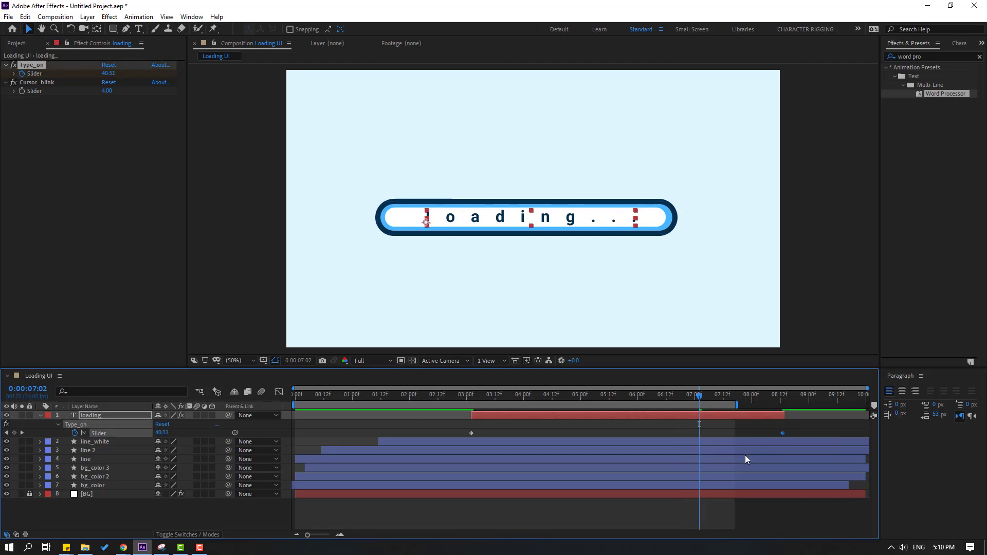
pyautogui.press('space')
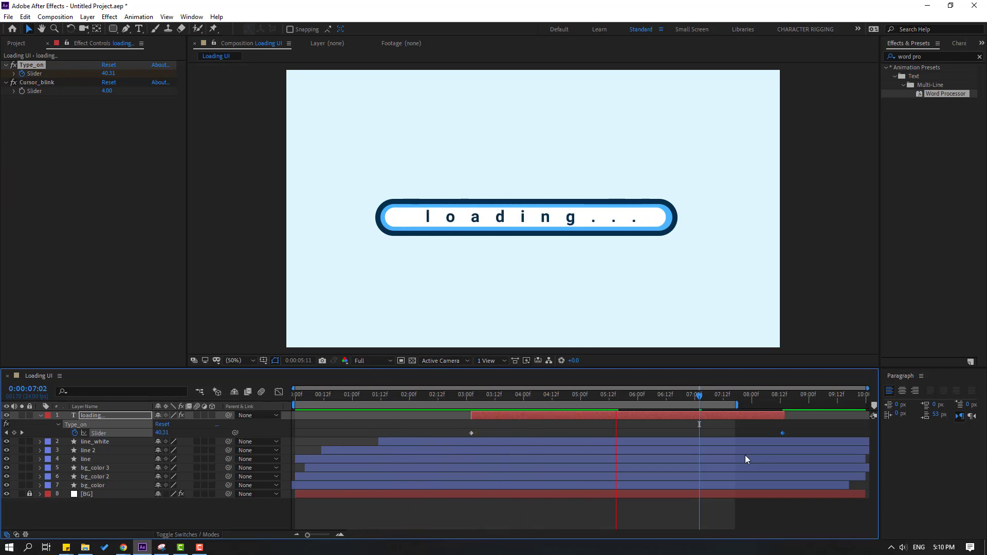
pyautogui.press('space')
pyautogui.press('space')
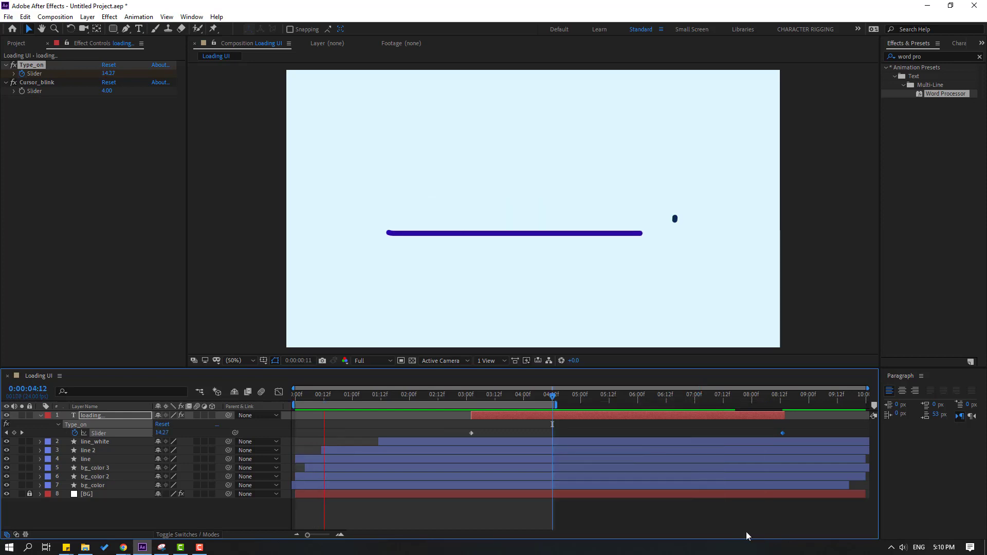